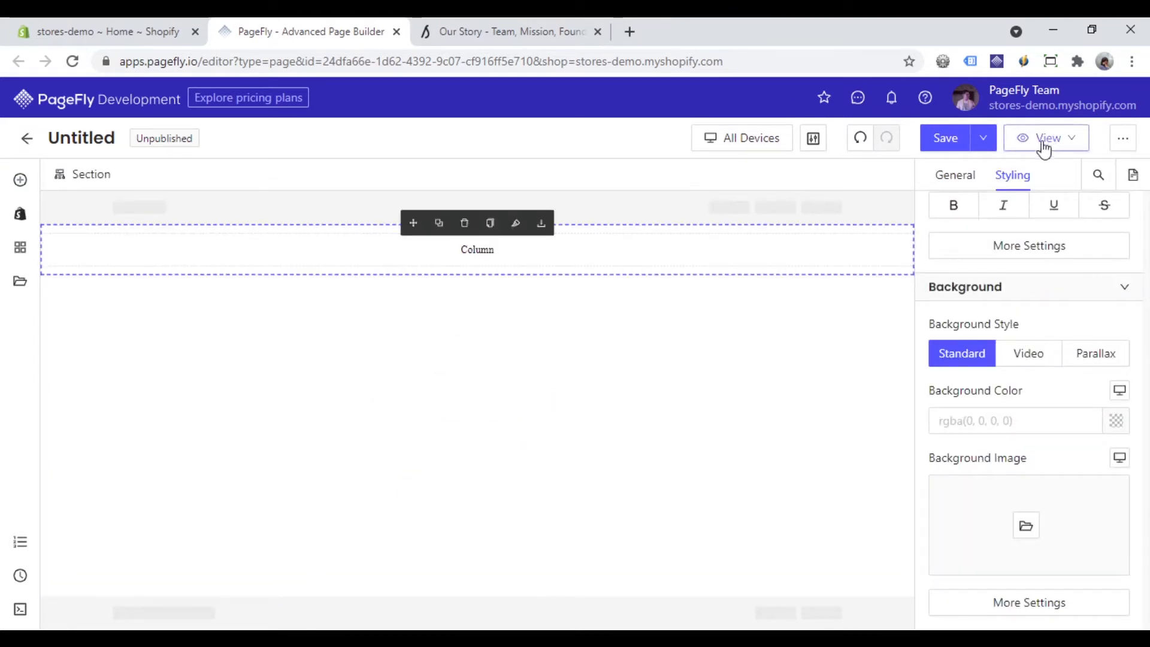
# Set the section's background style to Video, using the link of the Small_Herd_Of_Sheep MP4 from the Shopify files.
pyautogui.click(1021, 362)
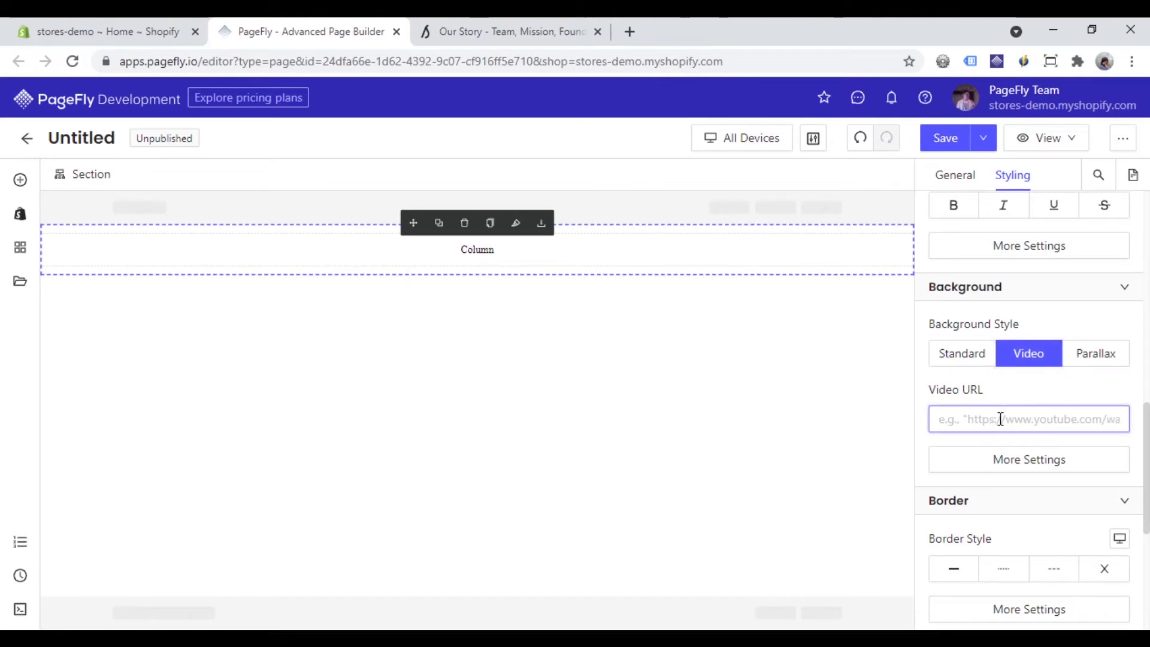
pyautogui.click(128, 31)
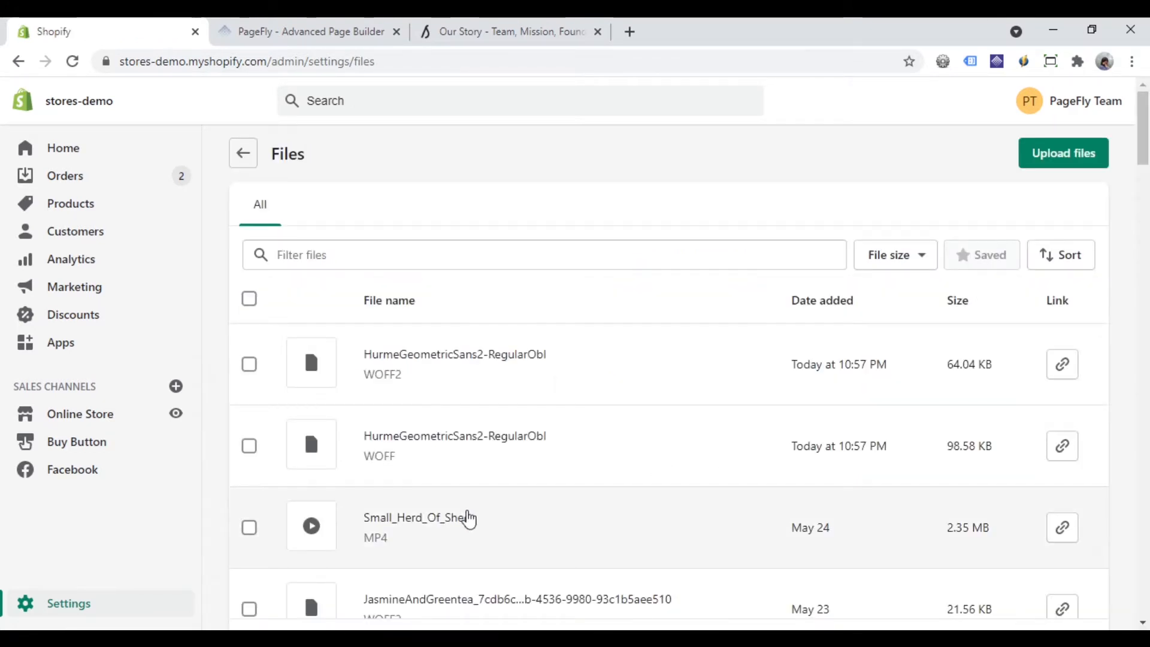
pyautogui.click(1053, 531)
pyautogui.click(364, 34)
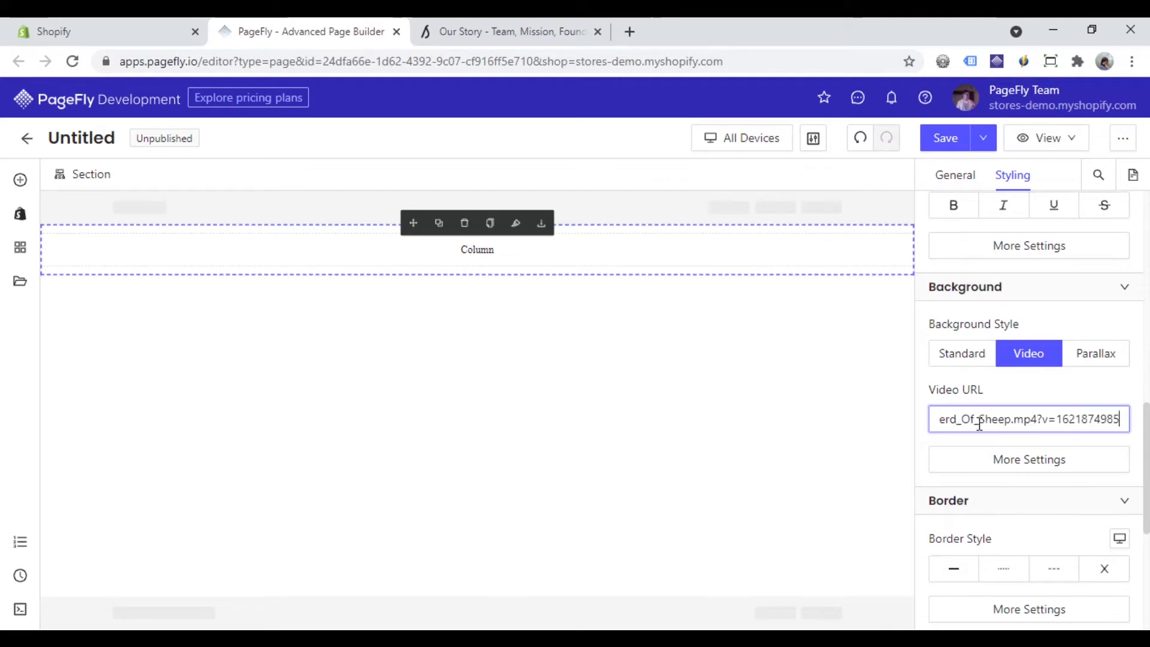
pyautogui.scroll(10, 1038, 394)
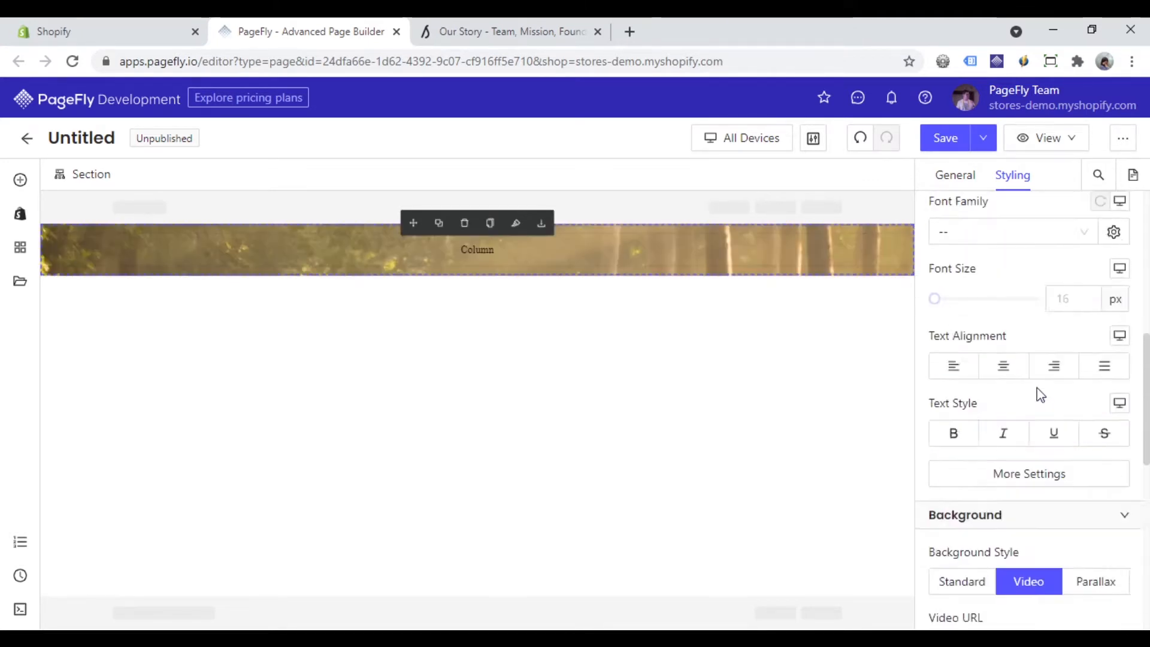
# Add a heading to the section with the text "MOTHER NATURE MADE US DO IT" broken onto two lines after "NATURE".
pyautogui.click(20, 179)
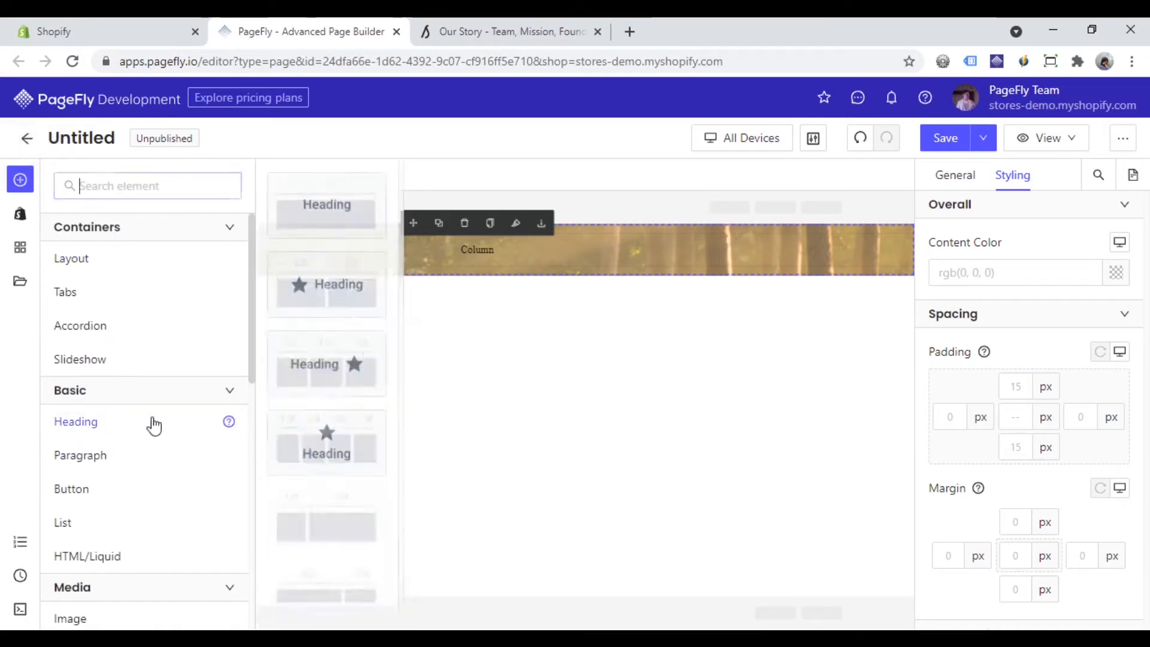
pyautogui.moveTo(346, 205); pyautogui.dragTo(512, 257)
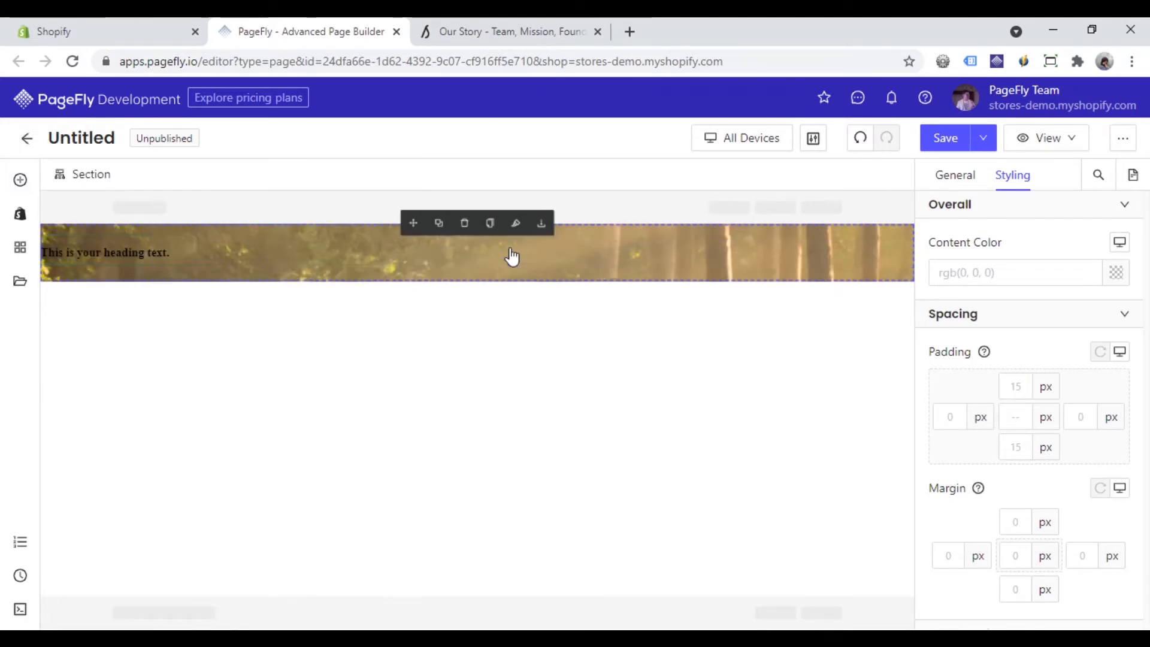
pyautogui.click(939, 179)
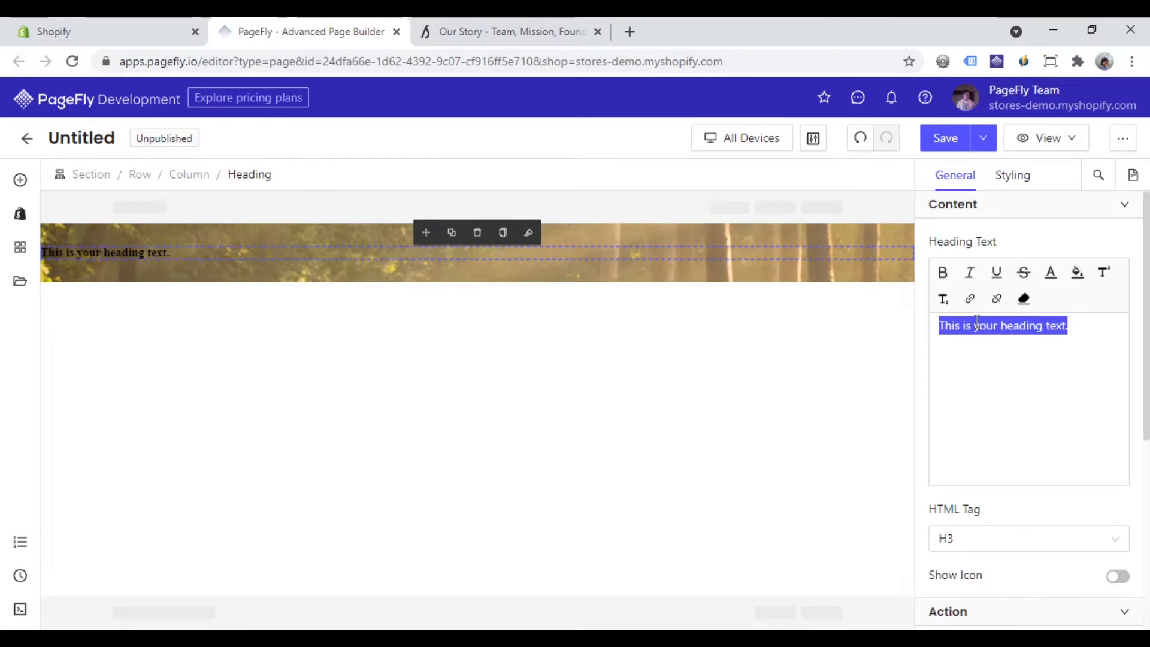
pyautogui.press('BackSpace')
pyautogui.hotkey('ctrl', 'v')
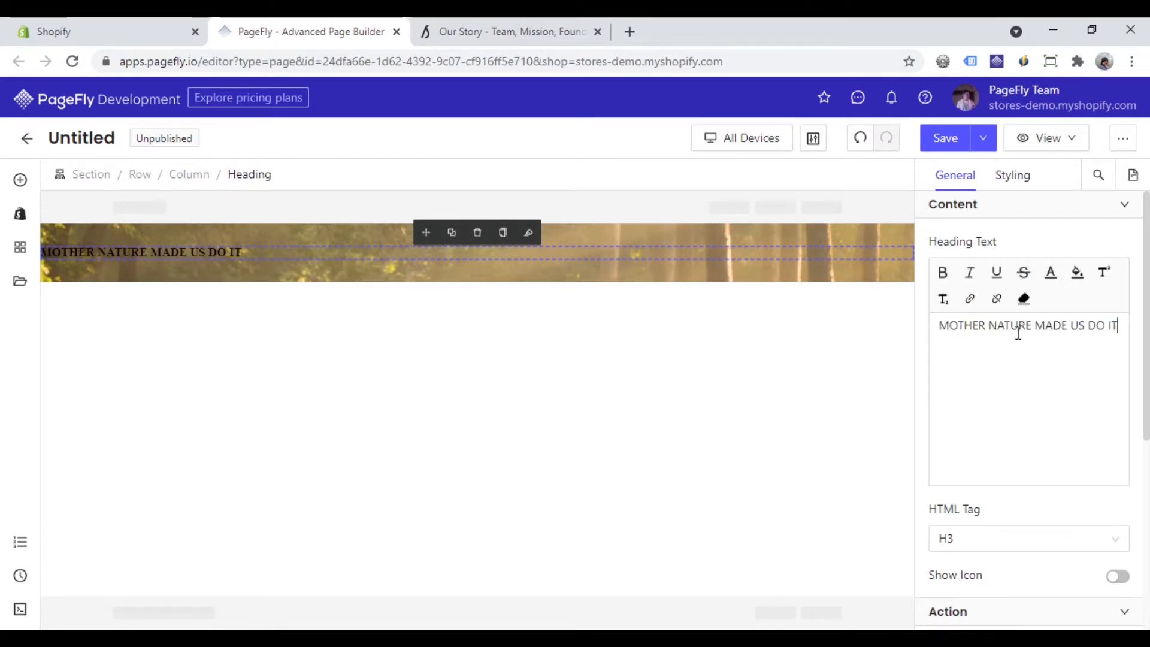
pyautogui.press('Return')
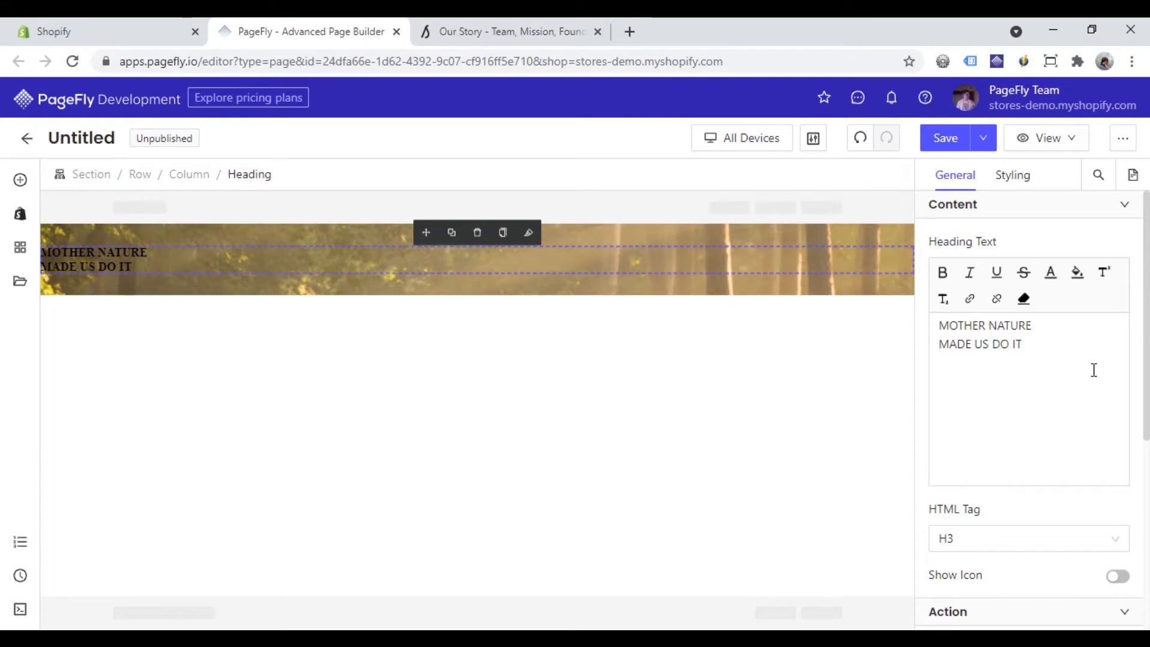
# Set the heading's HTML tag to H1 and center its text.
pyautogui.click(1018, 513)
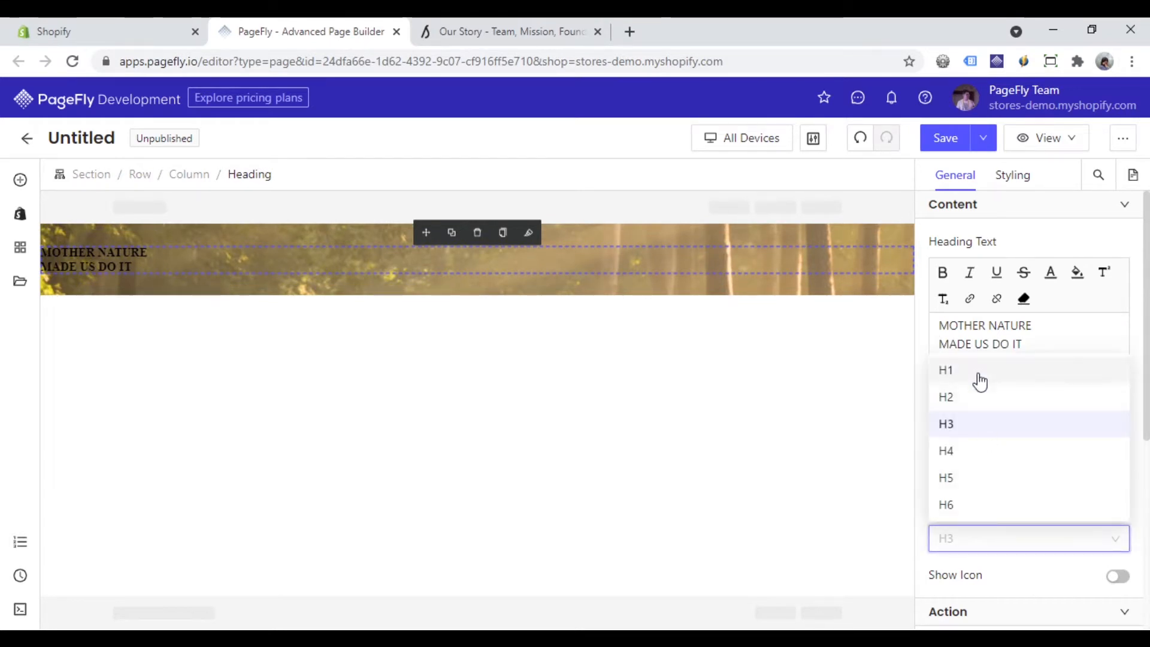
pyautogui.click(980, 374)
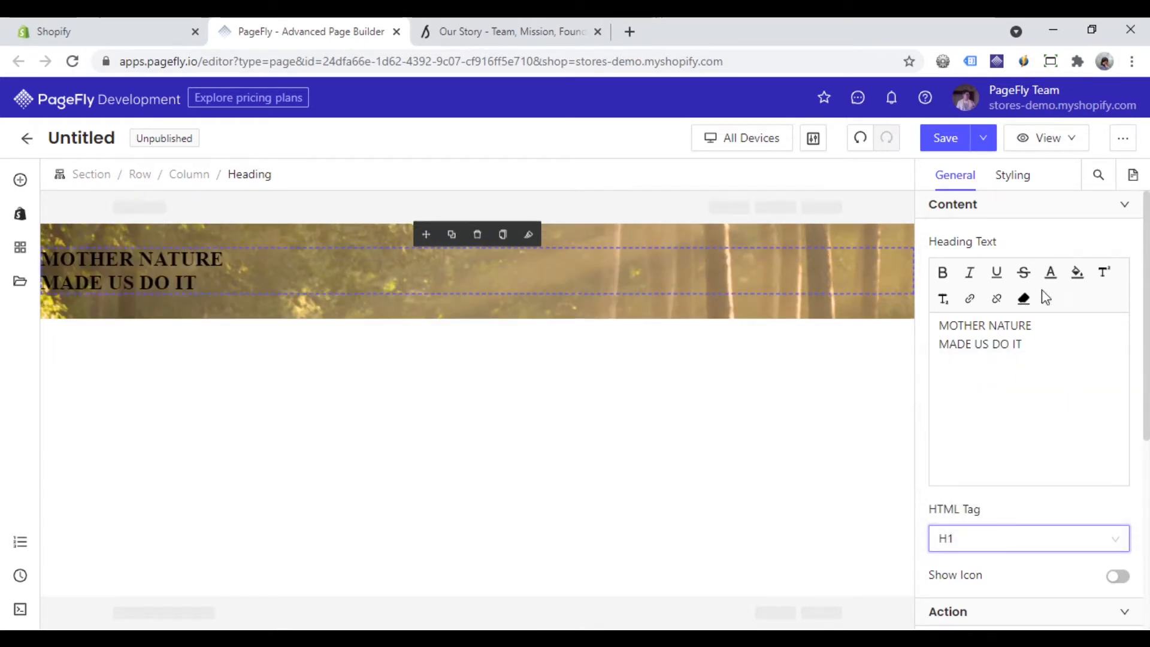
pyautogui.click(1018, 180)
pyautogui.scroll(-8, 994, 455)
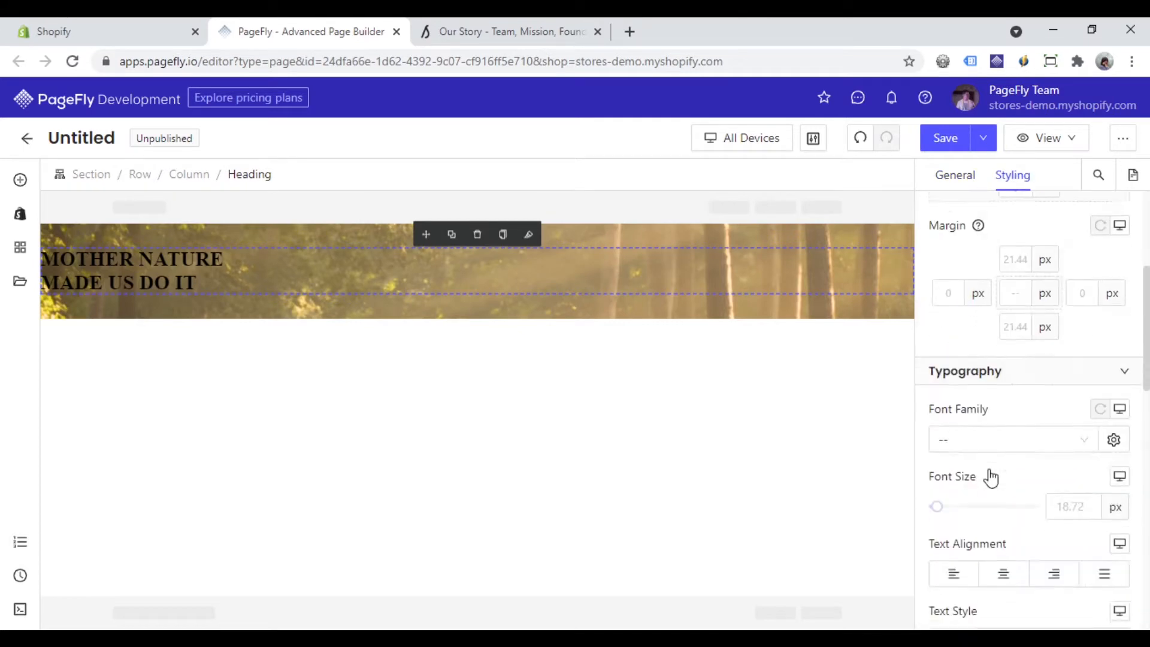
pyautogui.scroll(1, 997, 449)
pyautogui.click(1009, 415)
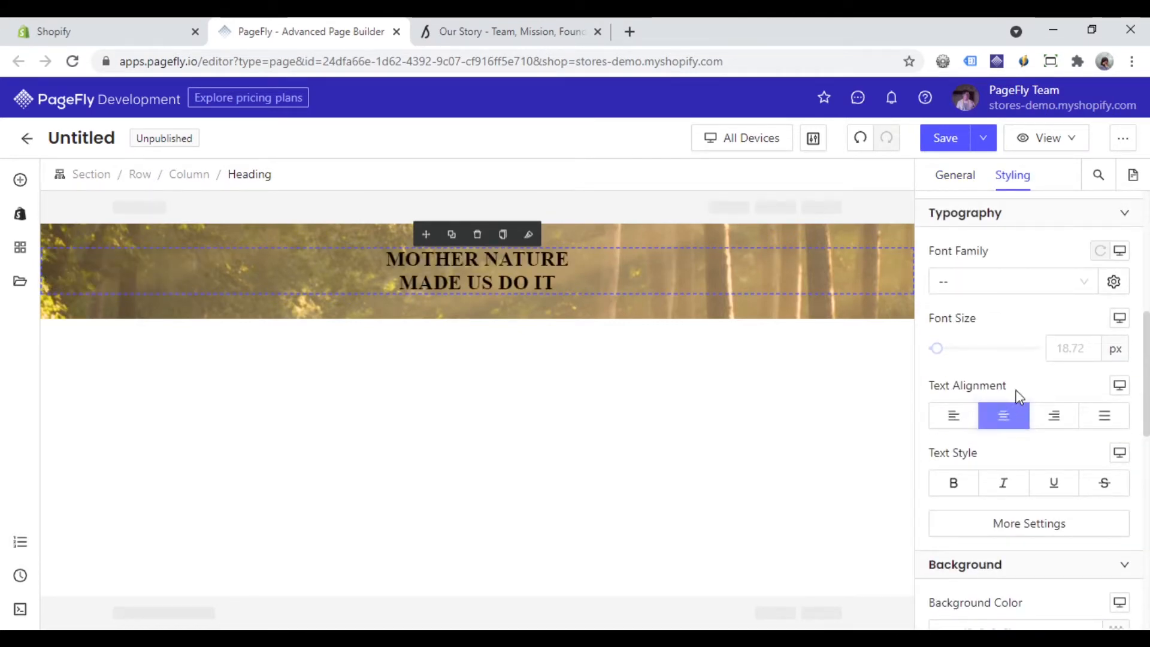
# Inspect the hero heading on the Allbirds Our Story page for its font family, size, weight, style and color.
pyautogui.click(513, 37)
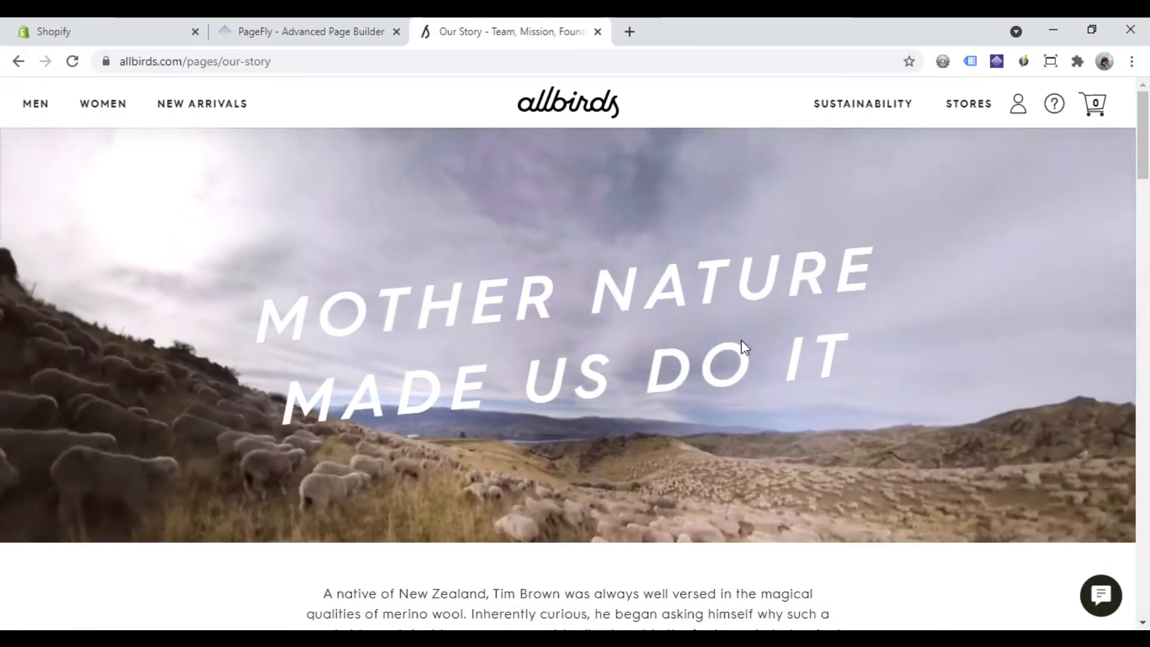
pyautogui.hotkey('ctrl', 'shift', 'i')
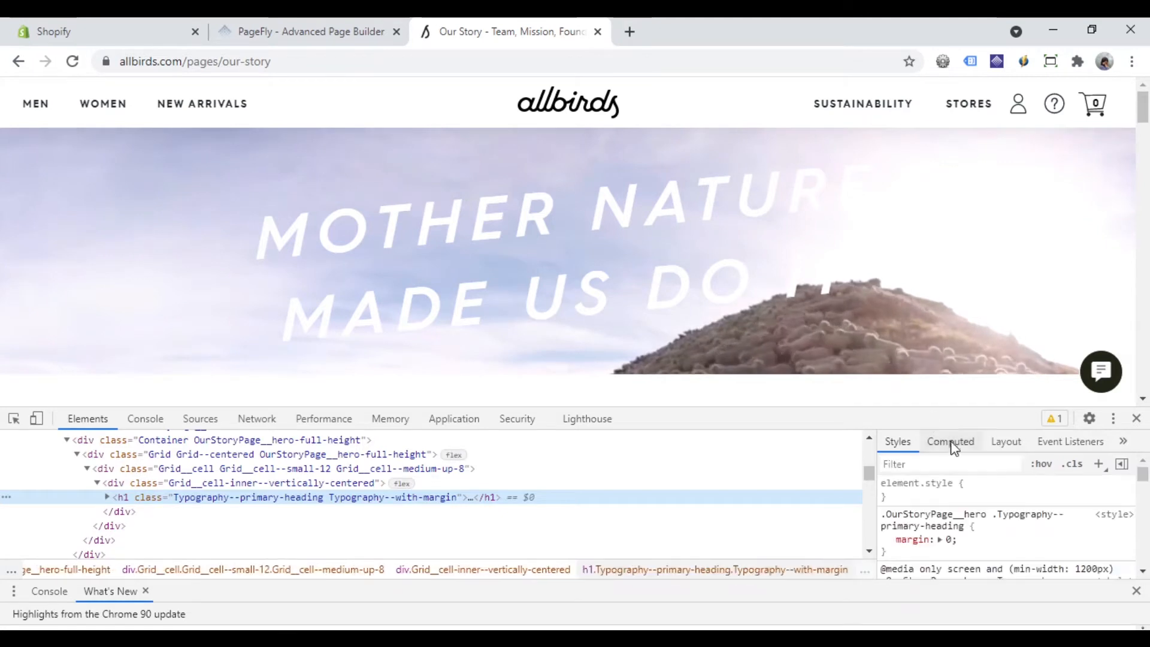
pyautogui.scroll(-4, 972, 532)
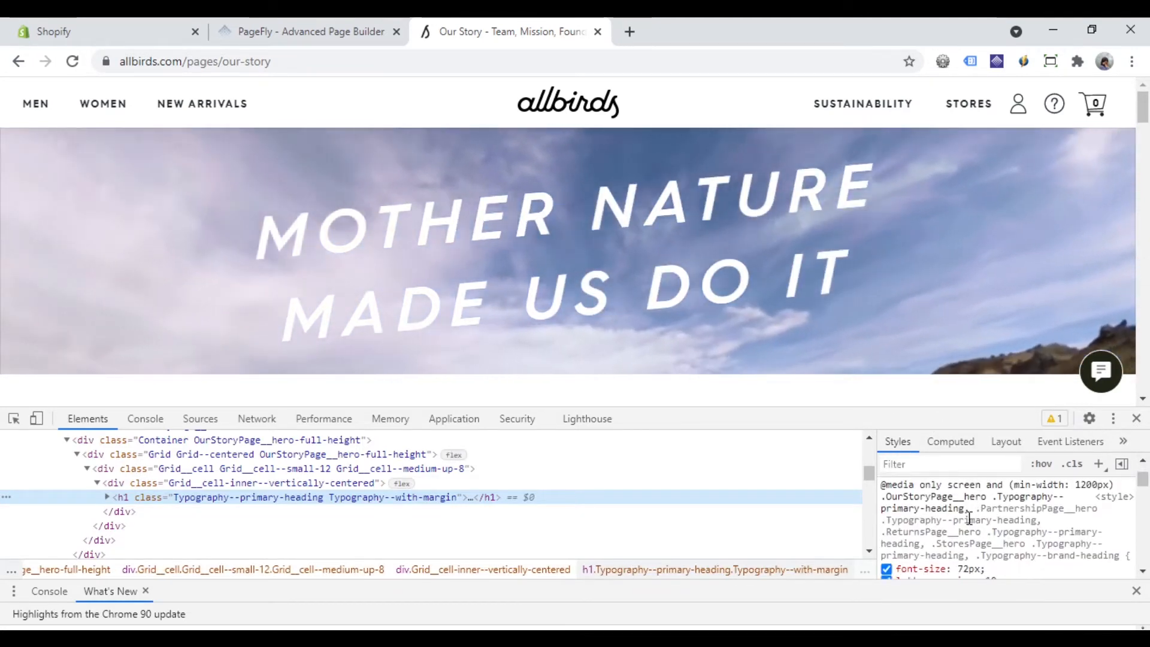
pyautogui.scroll(-3, 968, 530)
pyautogui.scroll(2, 964, 515)
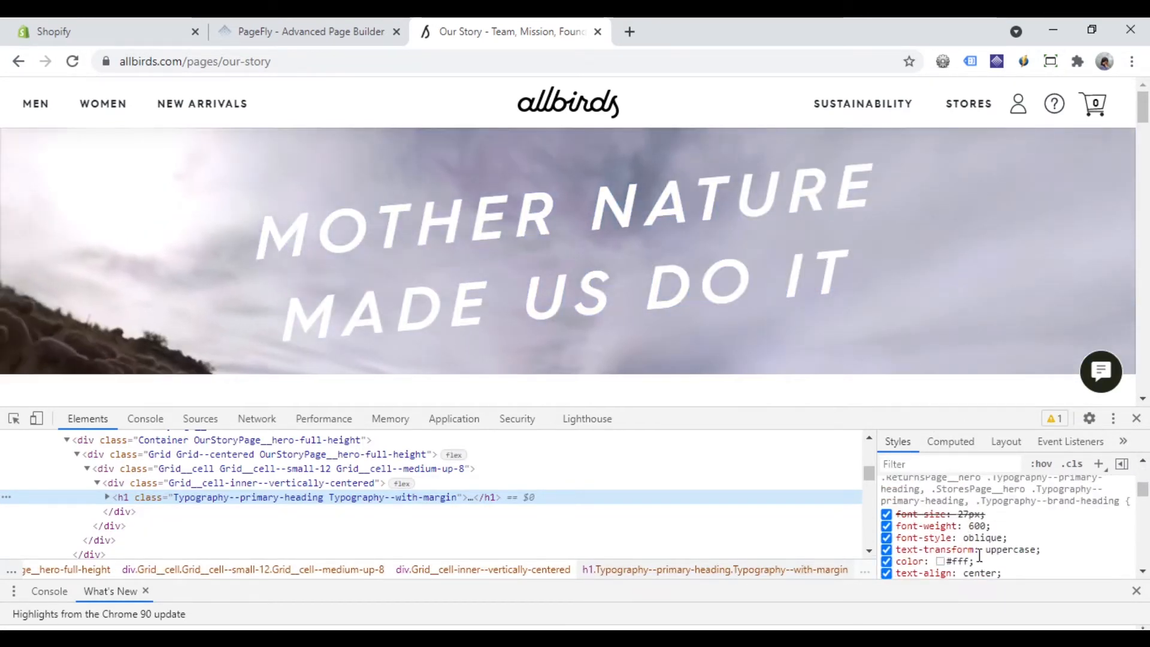
pyautogui.click(950, 441)
pyautogui.scroll(-5, 1018, 503)
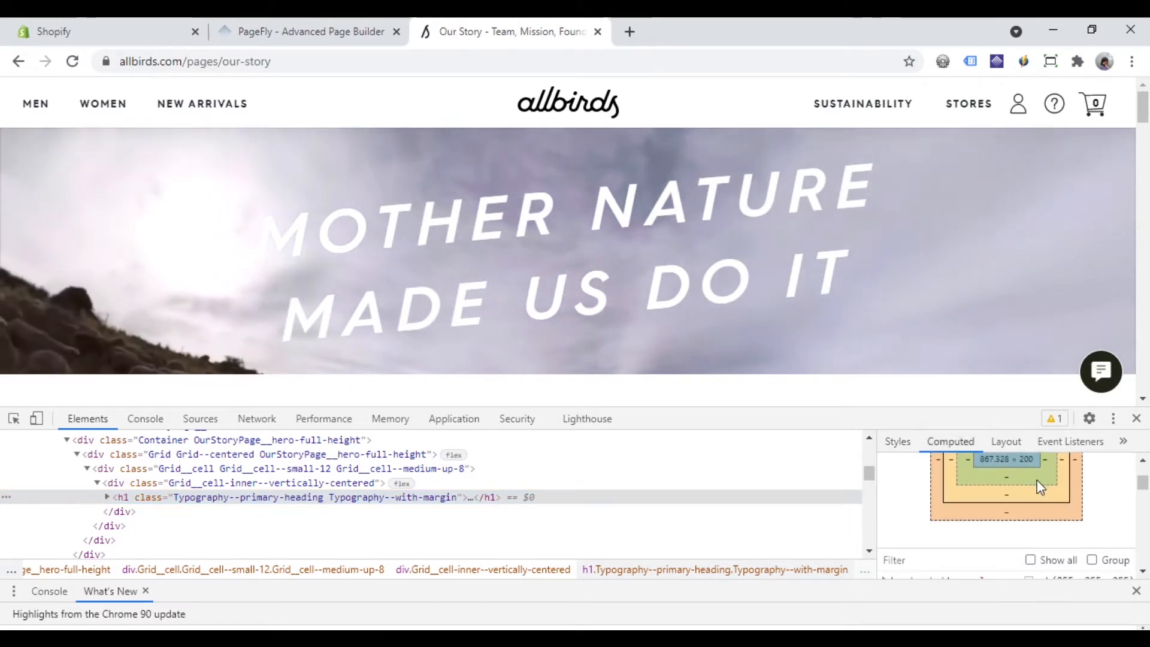
pyautogui.scroll(-4, 1037, 485)
pyautogui.scroll(2, 1036, 488)
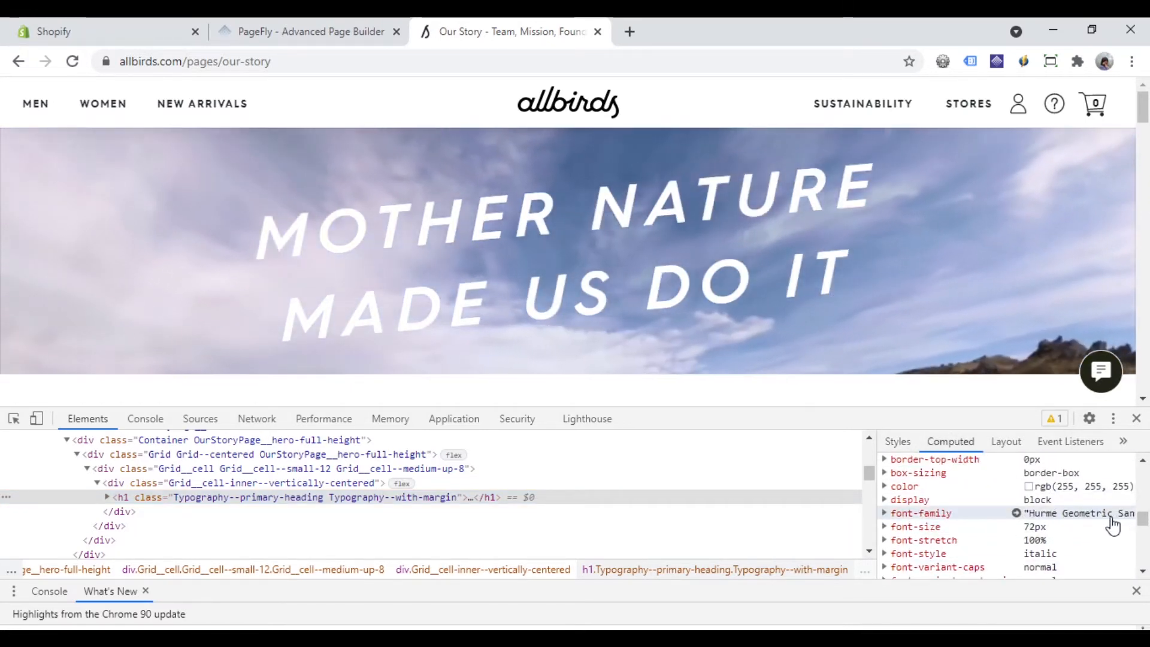
pyautogui.click(1109, 515)
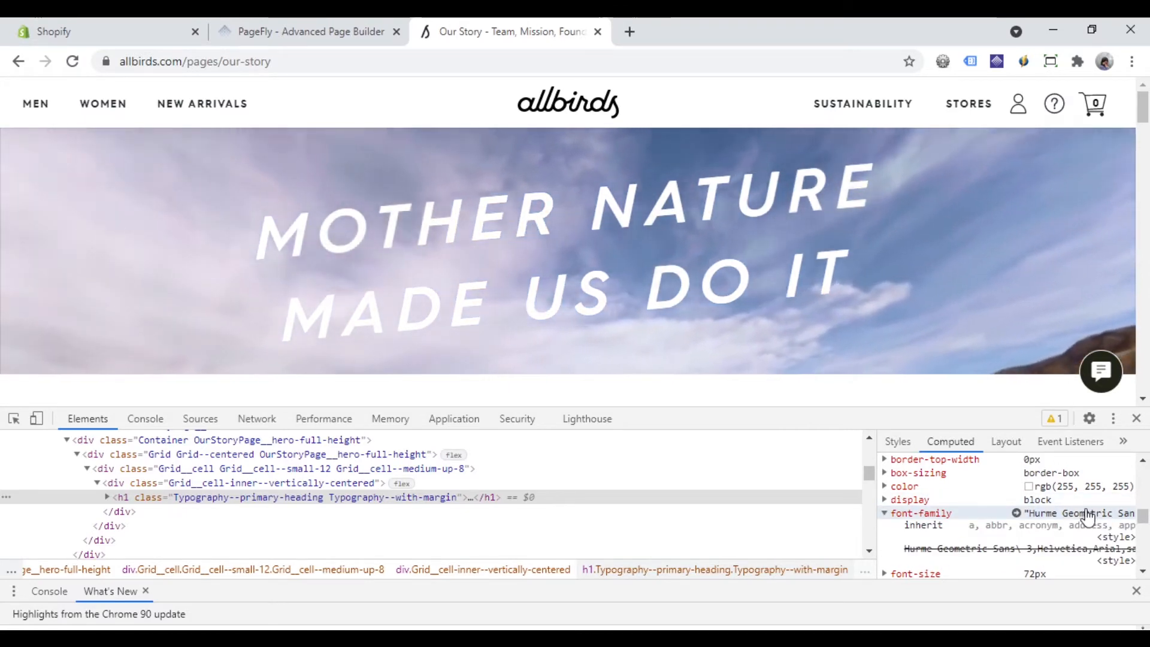
pyautogui.click(897, 442)
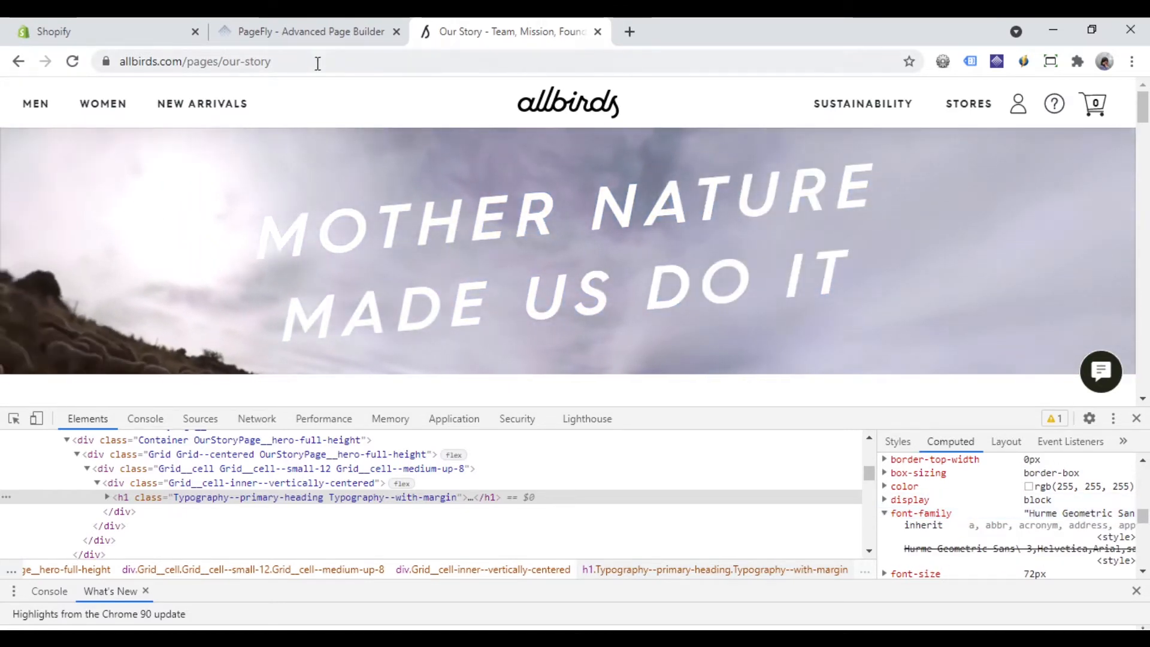
# Return to the PageFly editor and set the heading's content color to white, rgb(255, 255, 255).
pyautogui.click(327, 36)
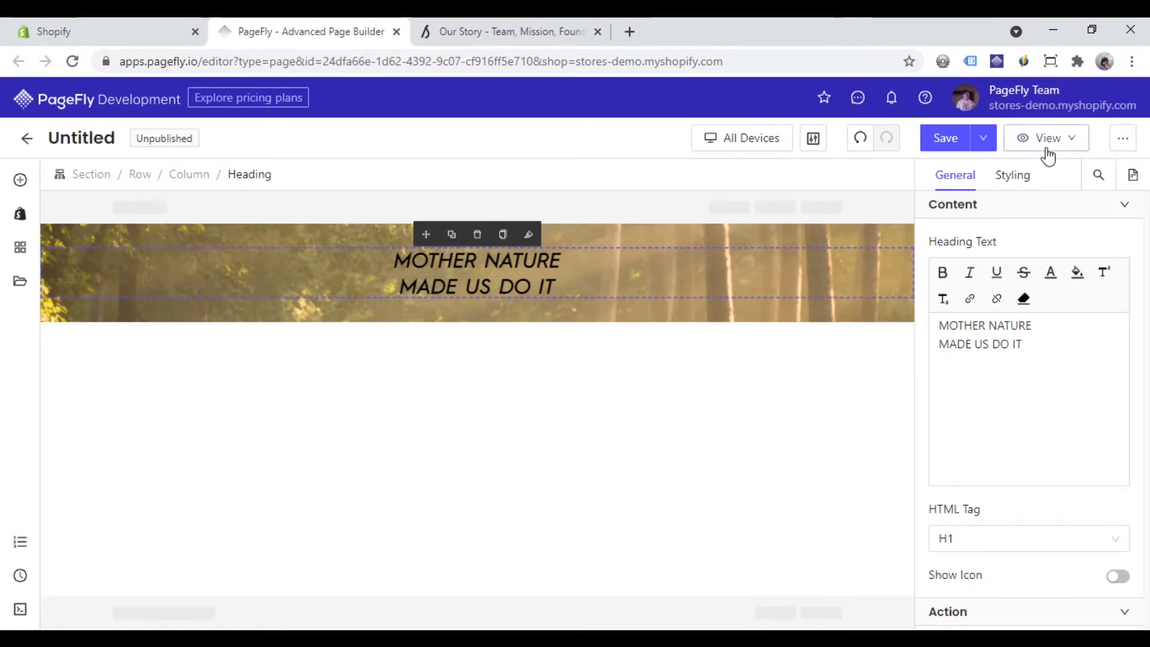
pyautogui.click(1006, 179)
pyautogui.click(1116, 273)
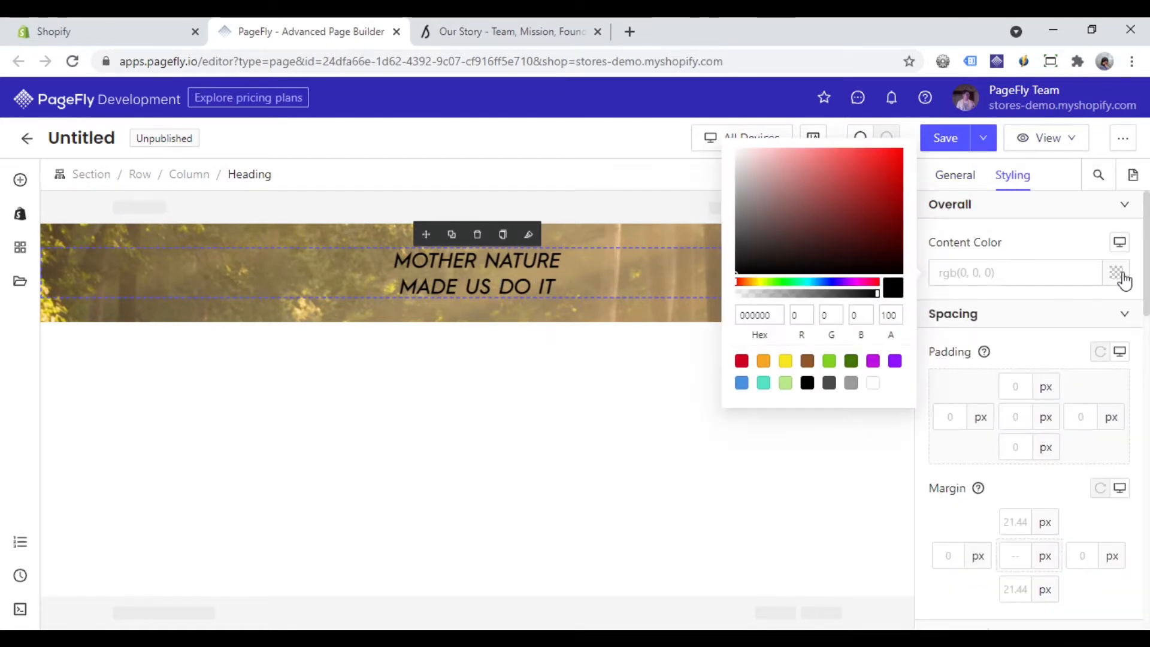
pyautogui.click(876, 384)
pyautogui.click(1007, 355)
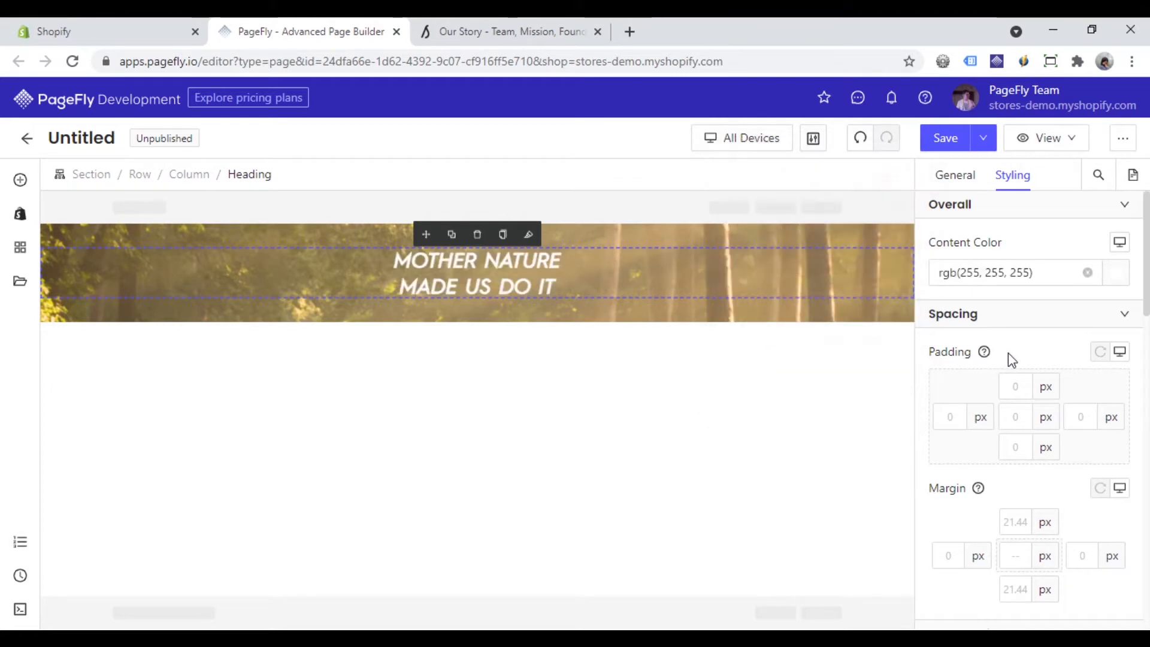
# Set the heading's font size to 72 px and its letter spacing to 10 px.
pyautogui.scroll(-5, 1011, 359)
pyautogui.moveTo(956, 441)
pyautogui.mouseDown()
pyautogui.moveTo(986, 438)
pyautogui.moveTo(976, 436)
pyautogui.mouseUp()
pyautogui.scroll(-3, 1018, 455)
pyautogui.click(980, 449)
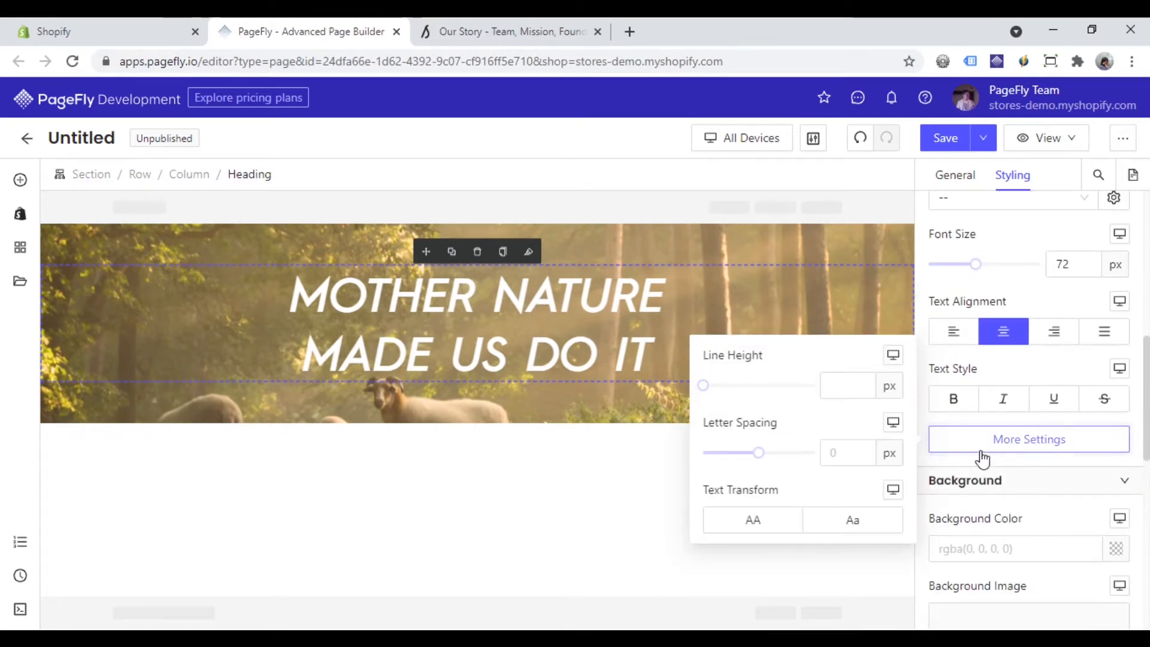
pyautogui.moveTo(764, 452); pyautogui.dragTo(787, 455)
pyautogui.click(1052, 461)
# Add the rules "font-weight:600;" and "transform: skewY(-5deg);" to the heading's CSS code.
pyautogui.scroll(-10, 1052, 462)
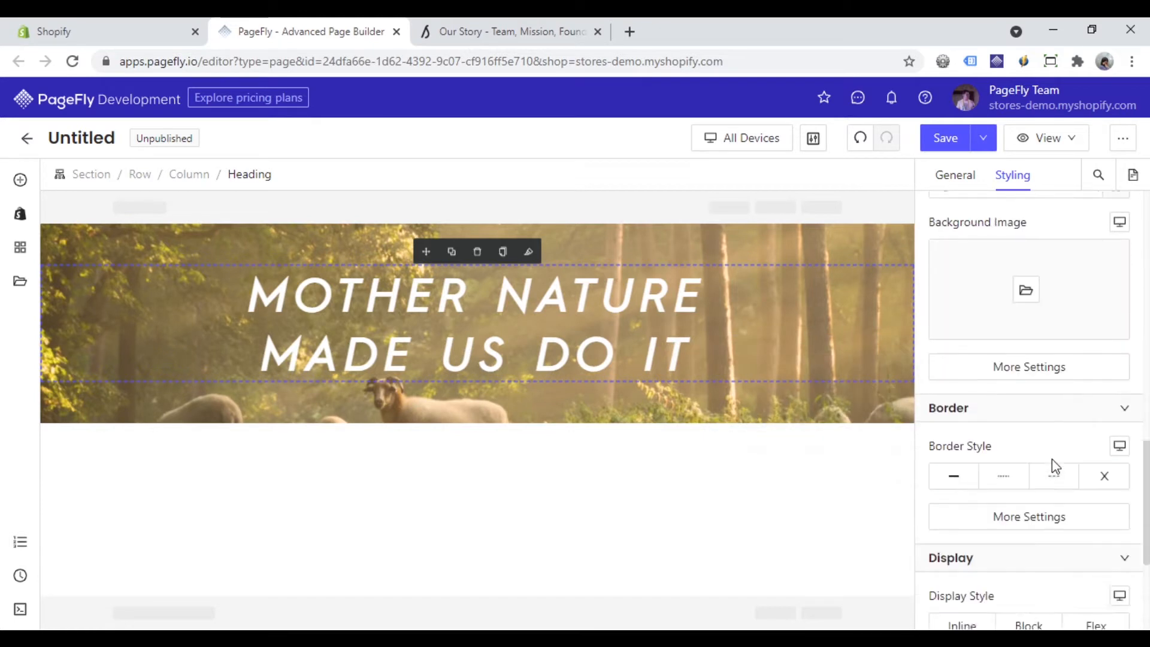
pyautogui.click(1063, 515)
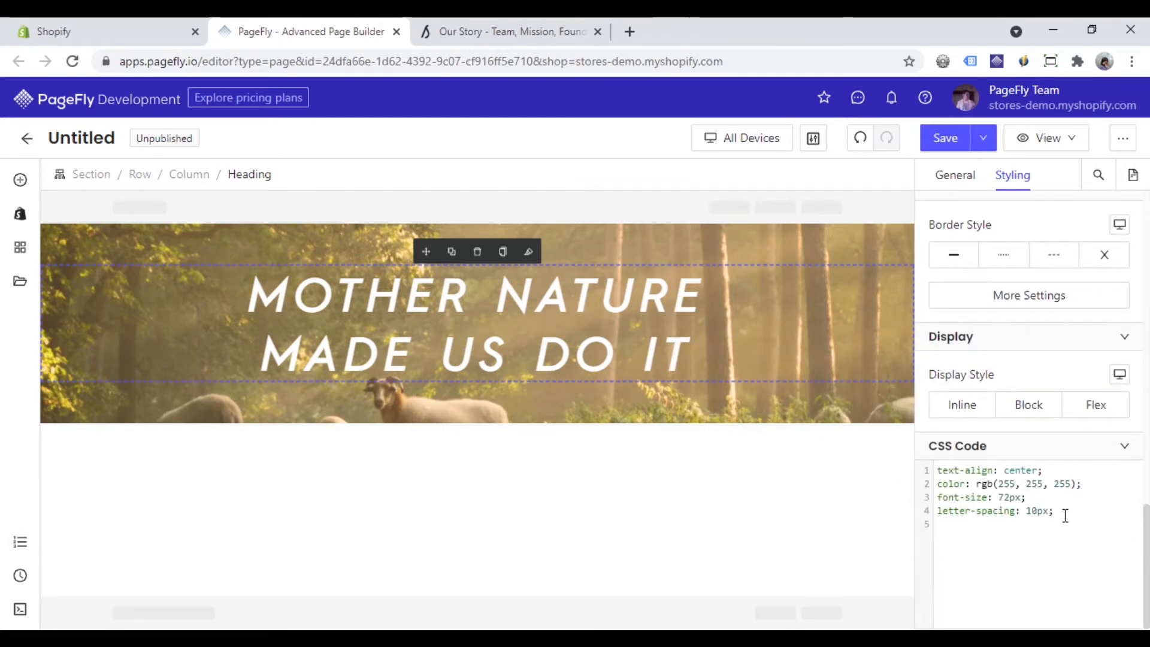
pyautogui.write('font-weight:600; transform: skewY(-5deg);')
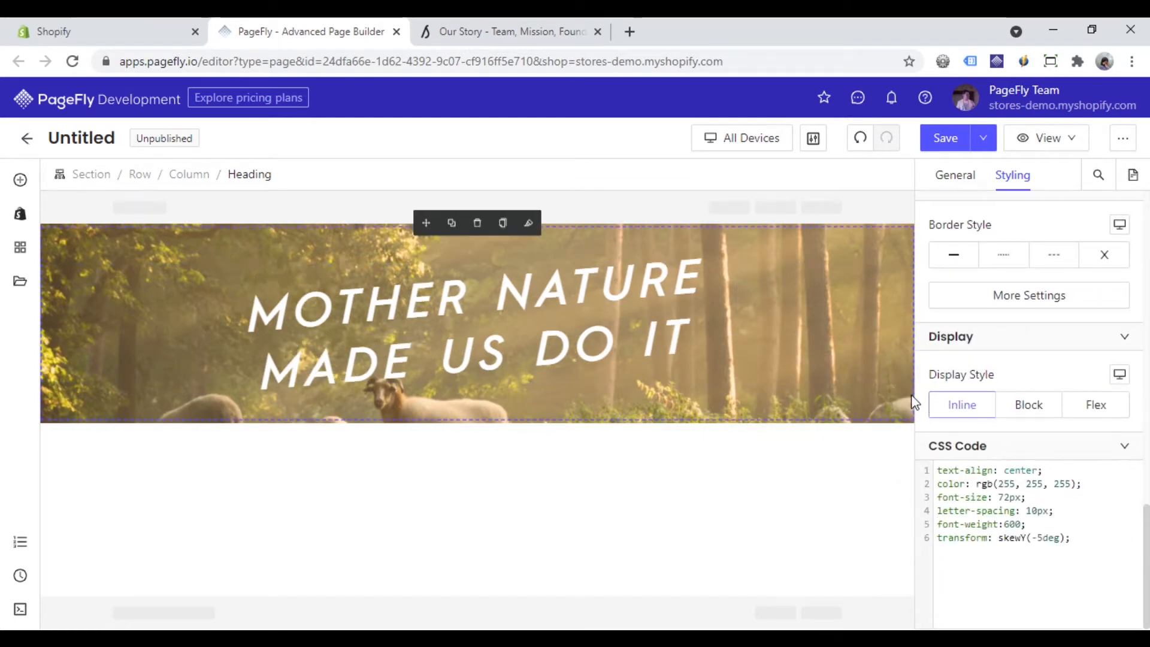
# Select the whole section and set its top and bottom padding to 100 px.
pyautogui.click(78, 175)
pyautogui.scroll(3, 1053, 397)
pyautogui.scroll(10, 1053, 398)
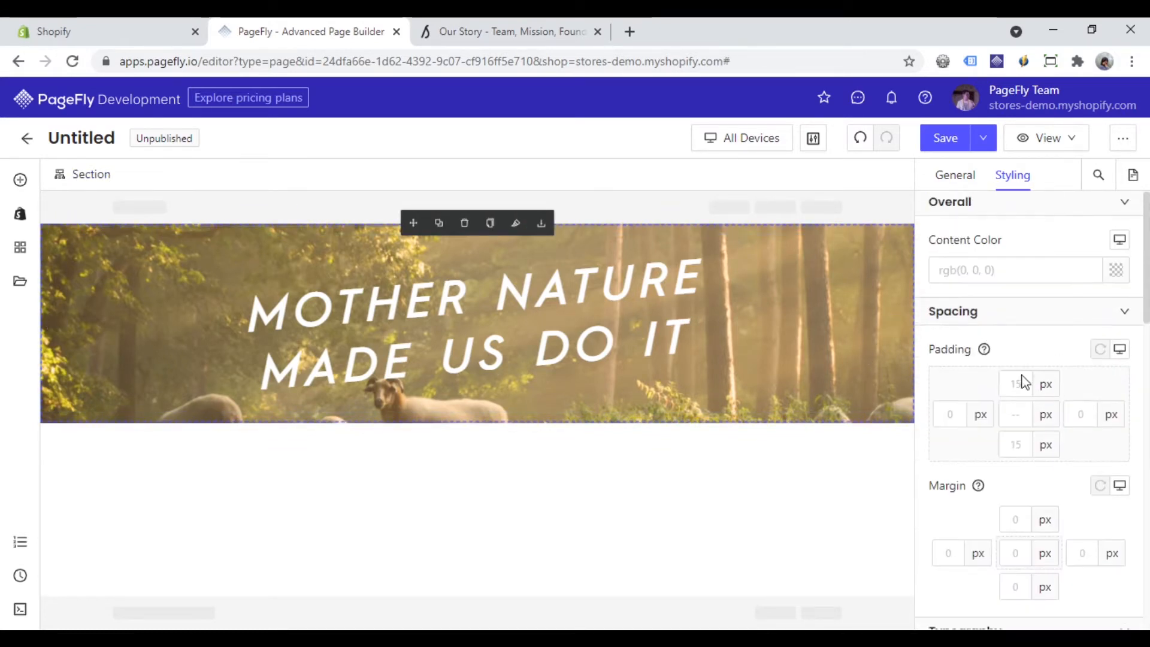
pyautogui.write('50')
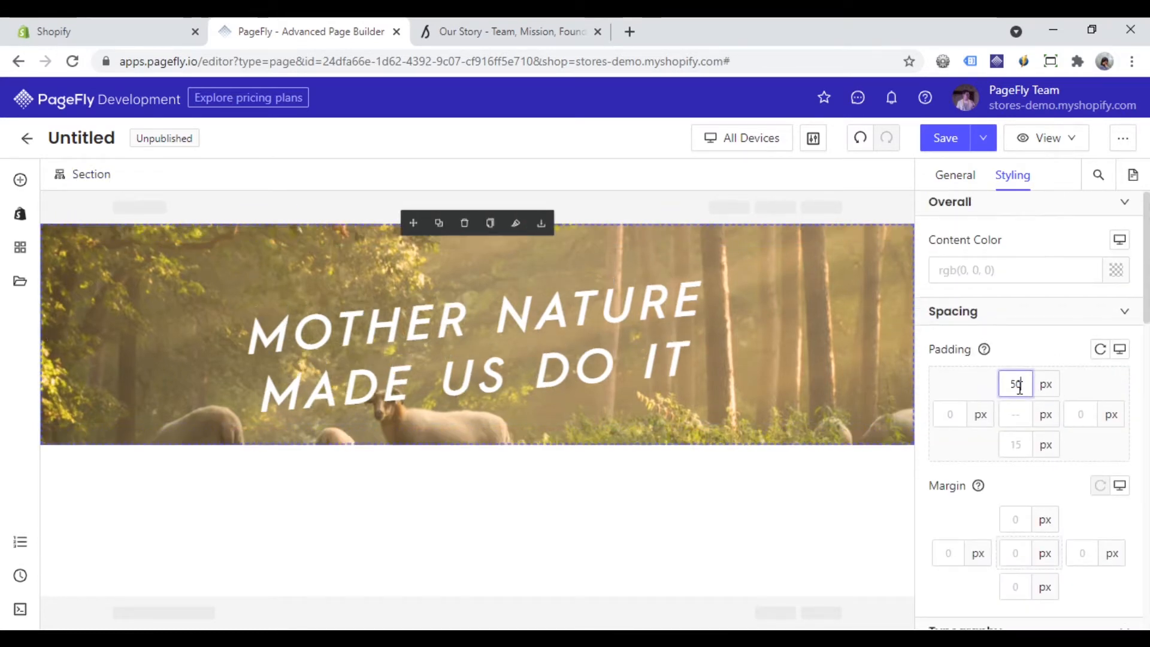
pyautogui.click(1018, 444)
pyautogui.write('50')
pyautogui.write('1')
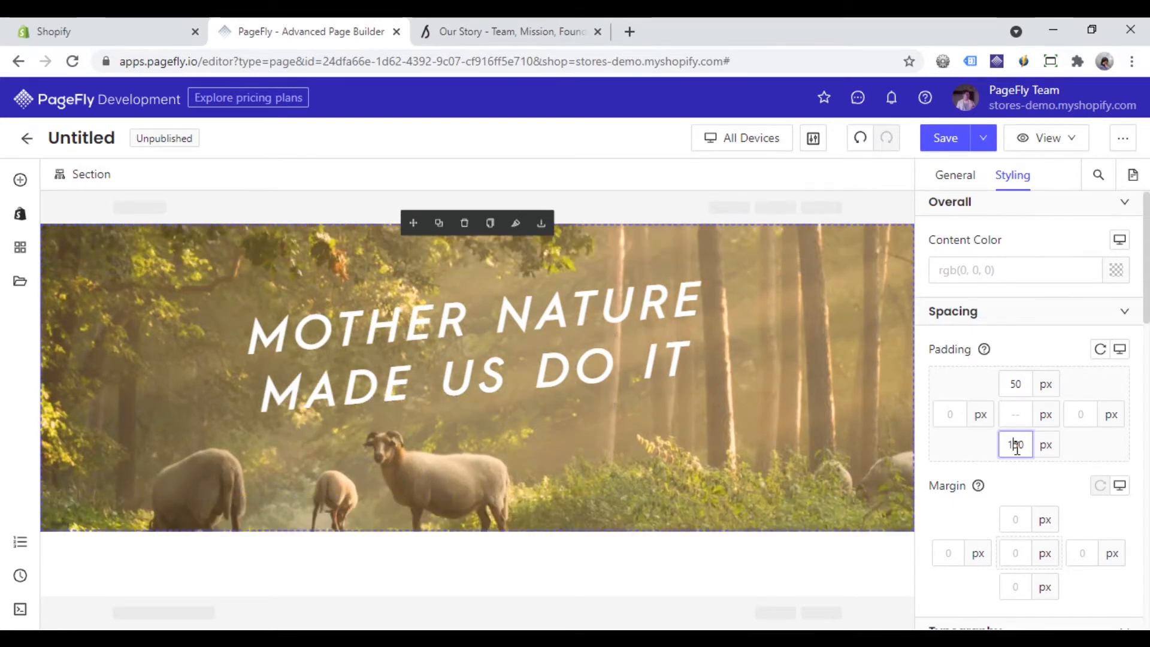
pyautogui.click(1008, 383)
pyautogui.write('1')
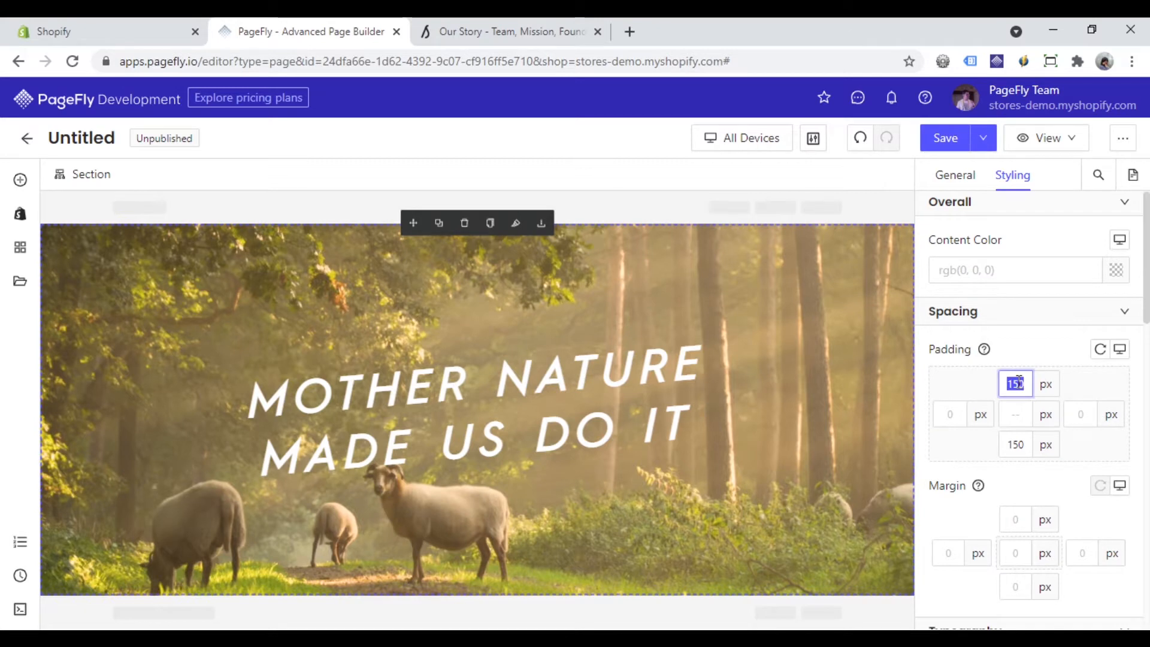
pyautogui.write('100100')
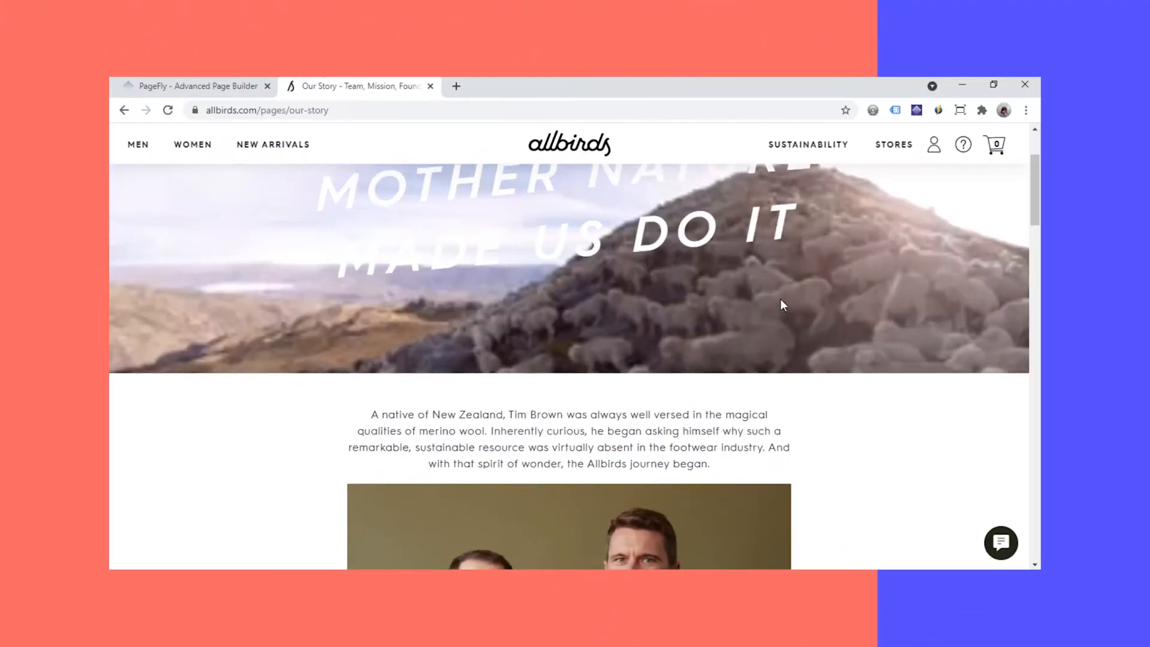
# Examine the sections of the Allbirds Our Story page, focusing on the founders section with its centred text and photo.
pyautogui.scroll(-7, 780, 299)
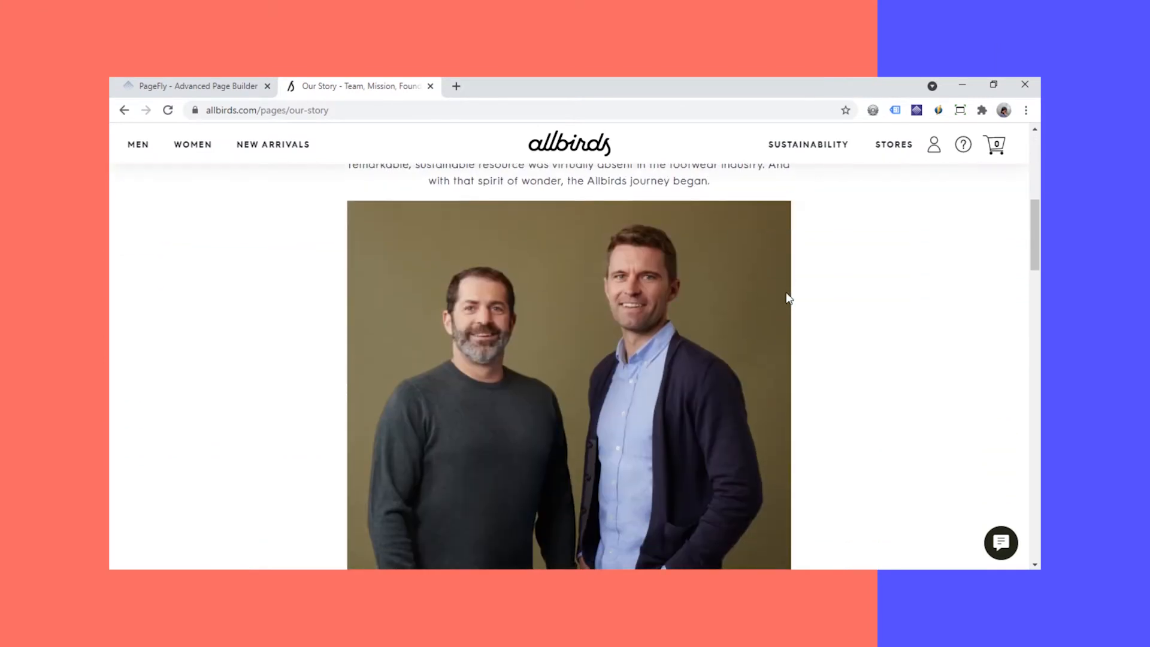
pyautogui.scroll(-12, 788, 297)
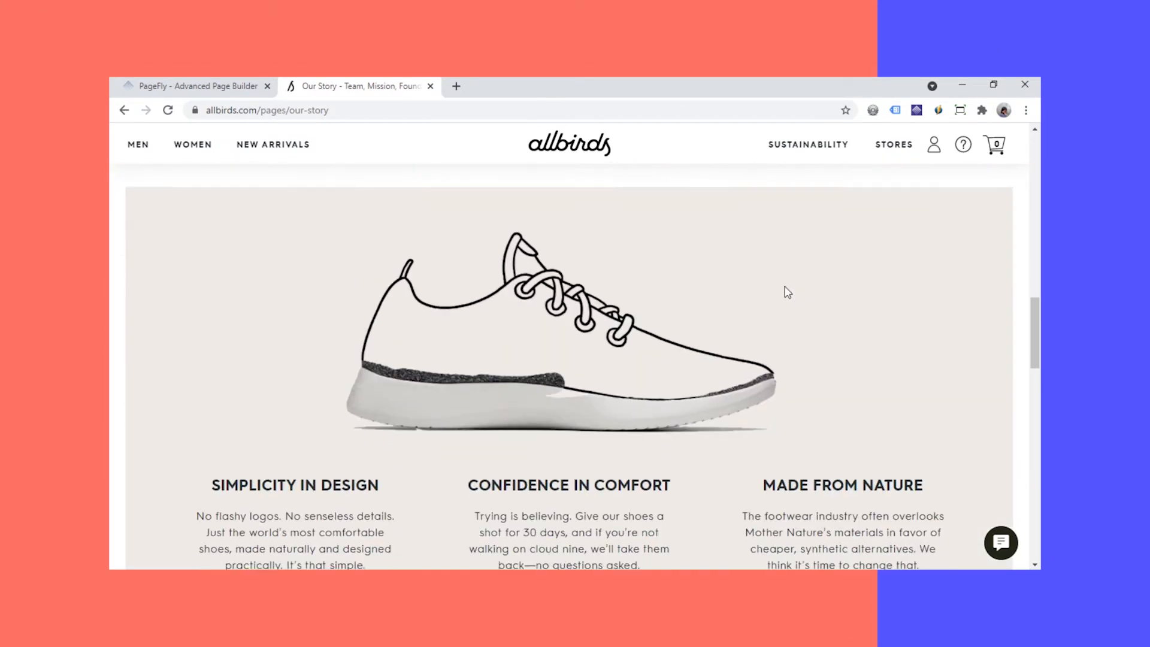
pyautogui.scroll(-6, 786, 292)
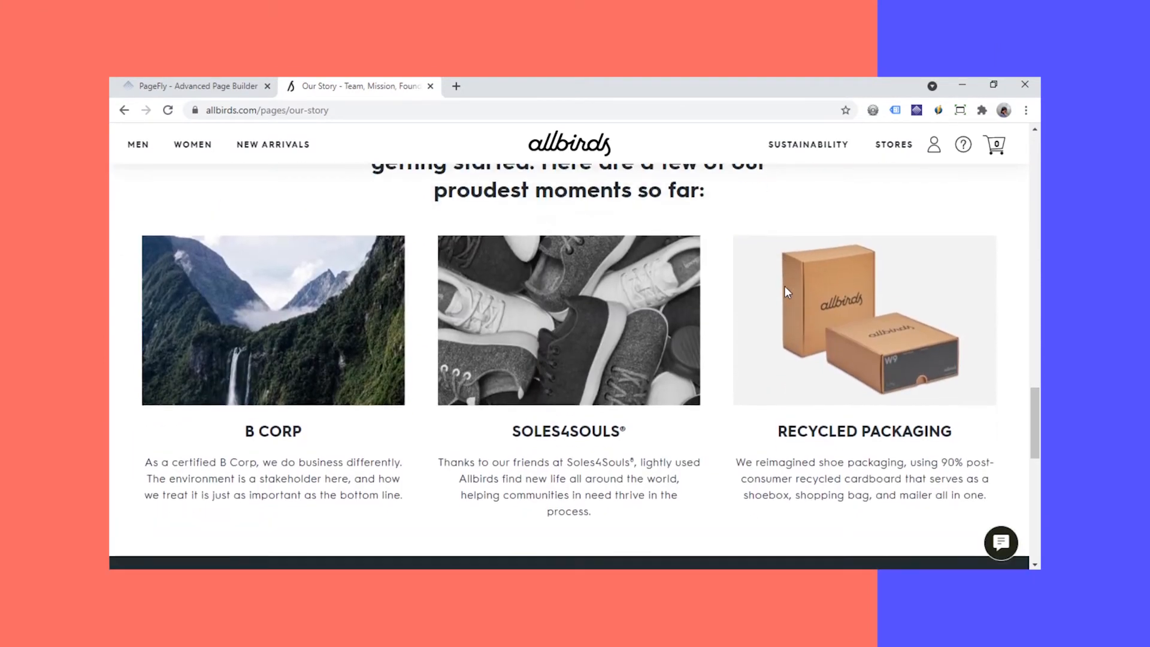
pyautogui.scroll(4, 786, 291)
pyautogui.scroll(10, 786, 292)
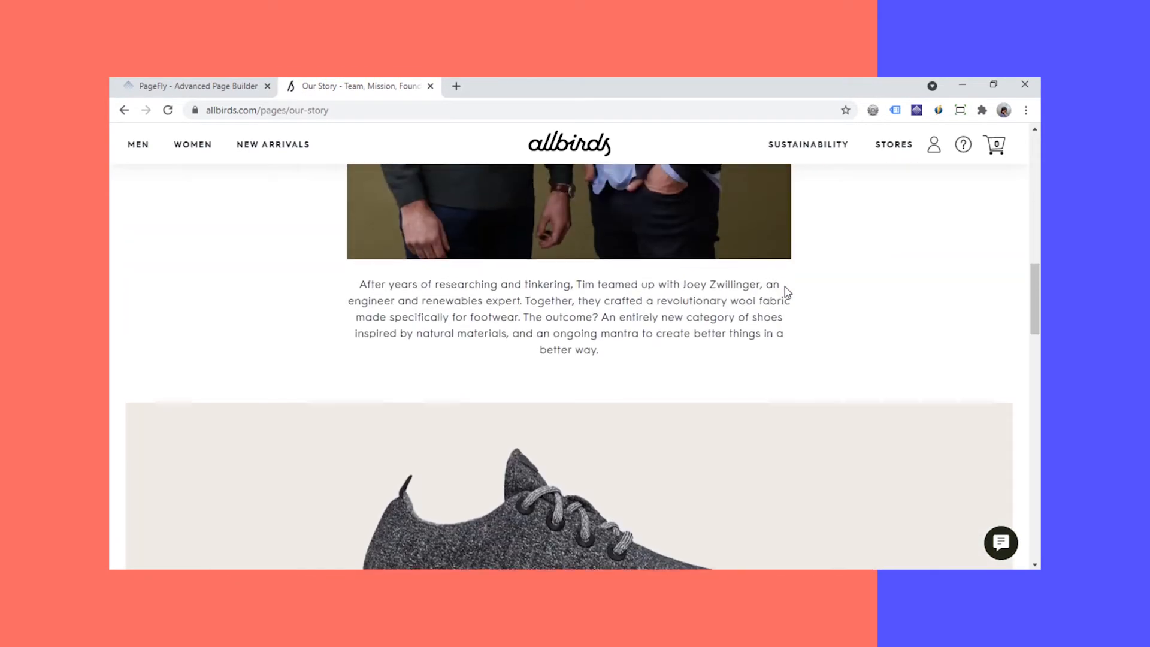
pyautogui.scroll(6, 786, 292)
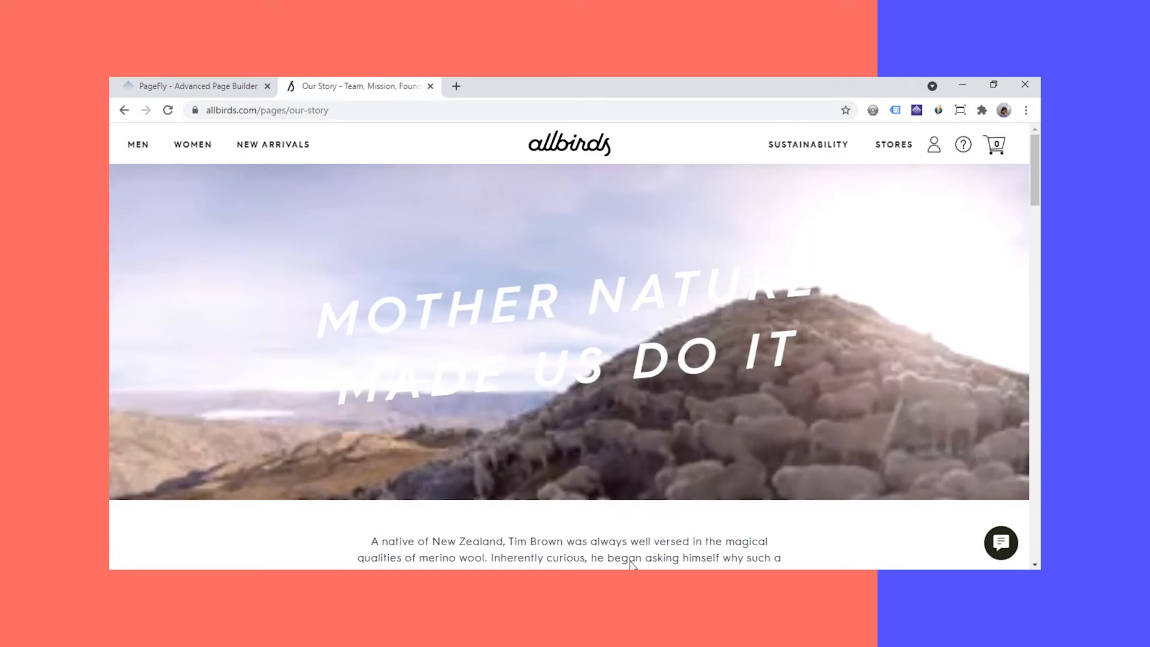
pyautogui.scroll(-2, 726, 436)
pyautogui.scroll(-3, 726, 436)
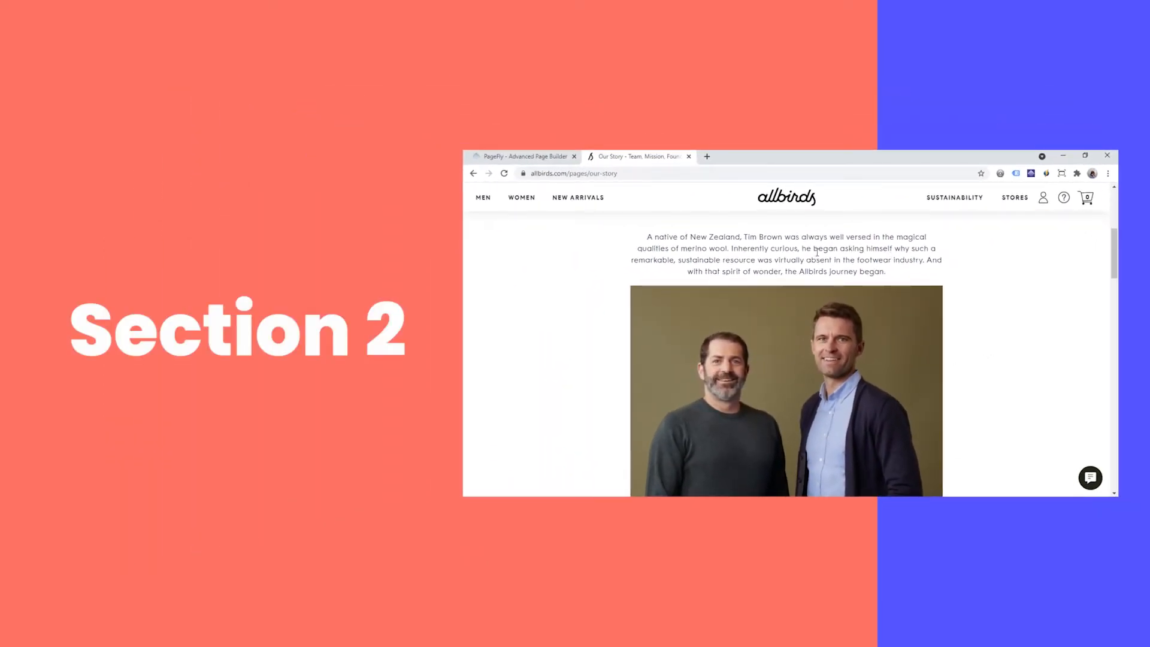
pyautogui.scroll(-5, 864, 271)
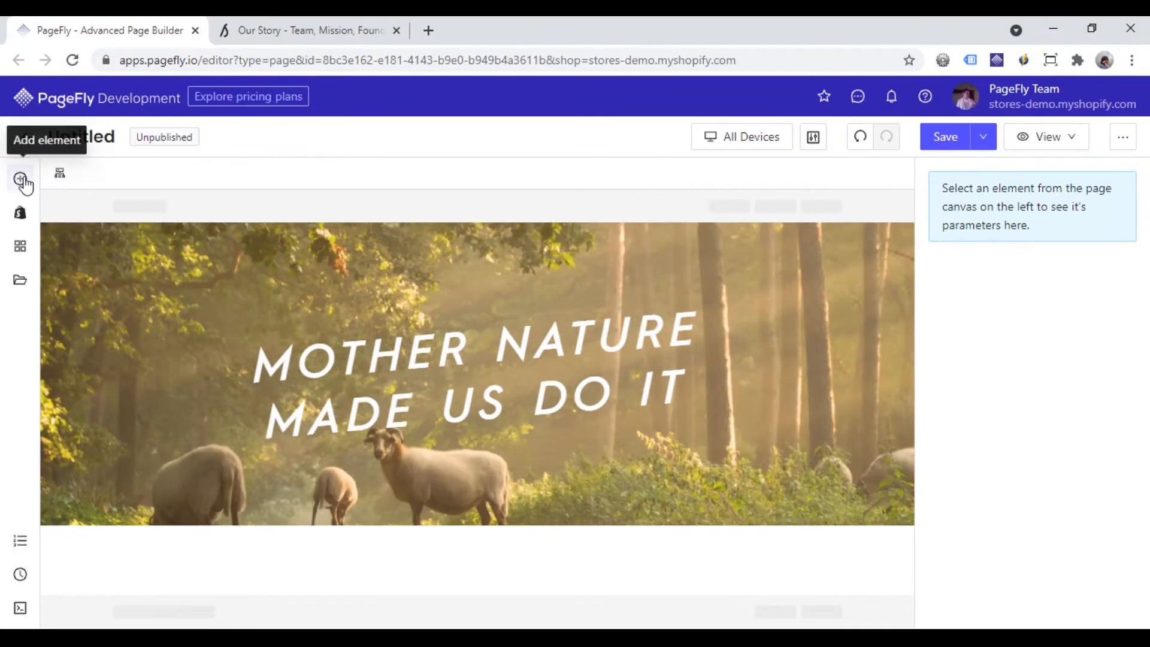
# Return to the PageFly editor, add a single-column section below the hero banner and place a paragraph in its column.
pyautogui.click(20, 178)
pyautogui.moveTo(321, 225); pyautogui.dragTo(448, 548)
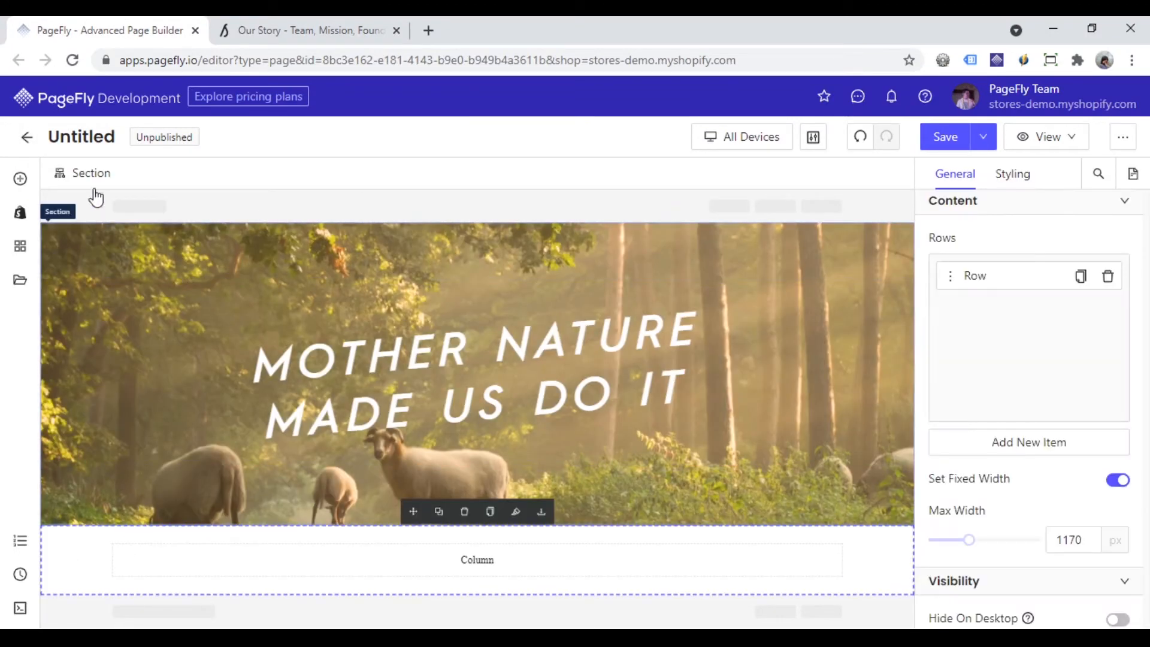
pyautogui.click(20, 177)
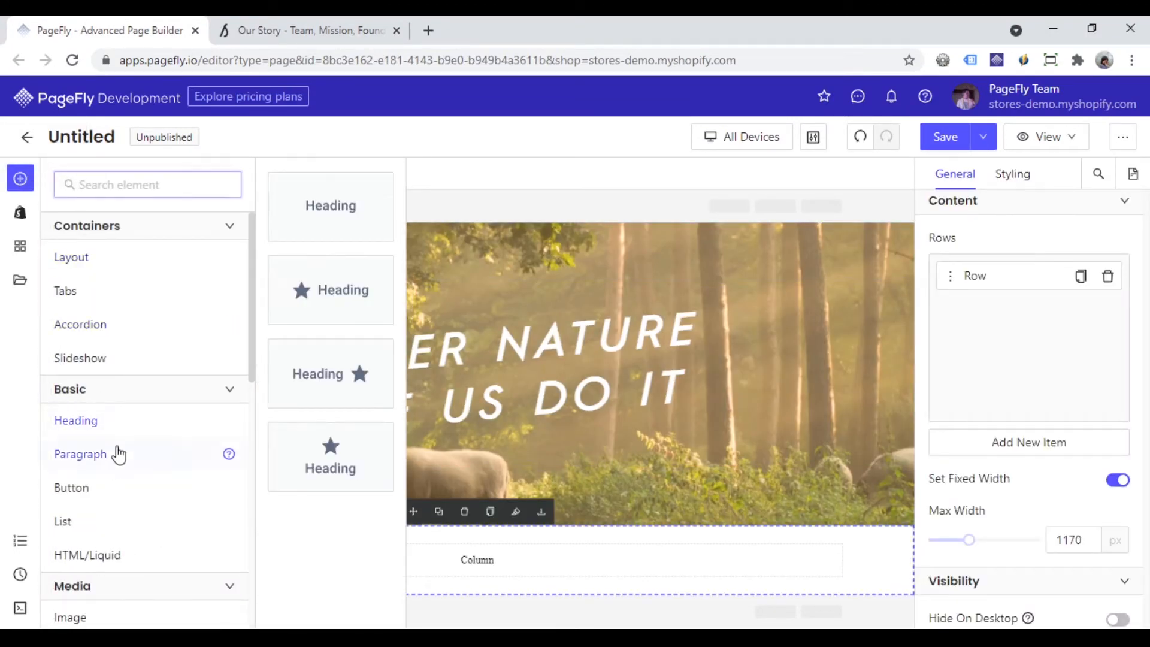
pyautogui.moveTo(115, 454)
pyautogui.moveTo(321, 195); pyautogui.dragTo(449, 552)
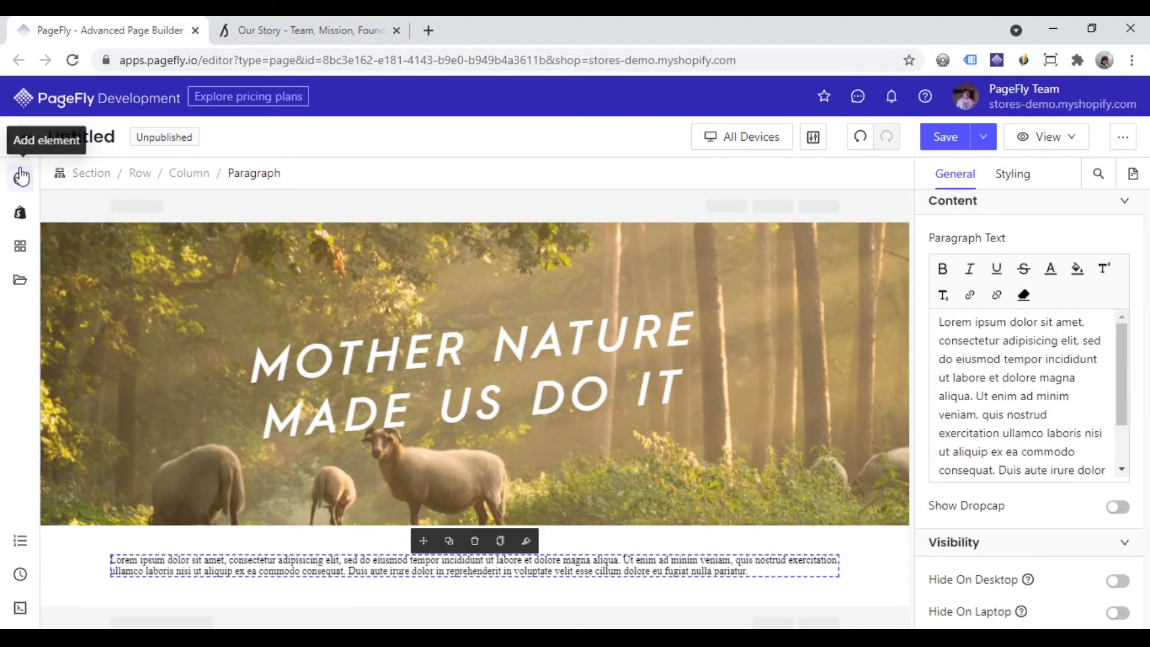
# Add an image element below the paragraph and a second paragraph beneath the image.
pyautogui.click(20, 178)
pyautogui.moveTo(70, 616)
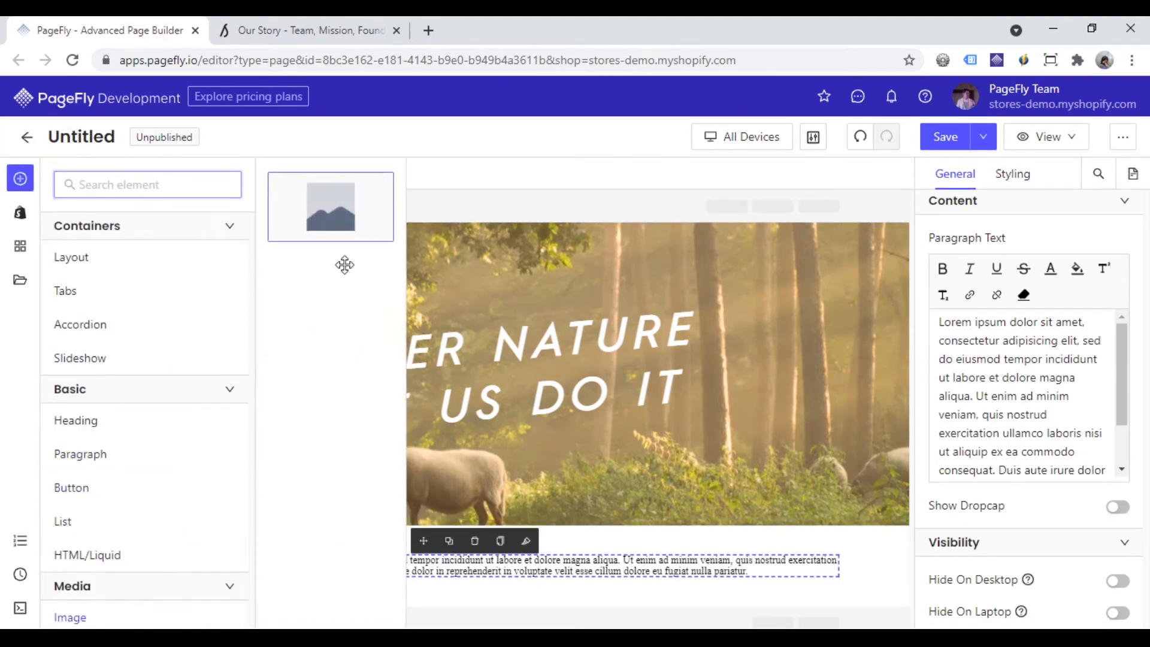
pyautogui.moveTo(330, 204); pyautogui.dragTo(441, 593)
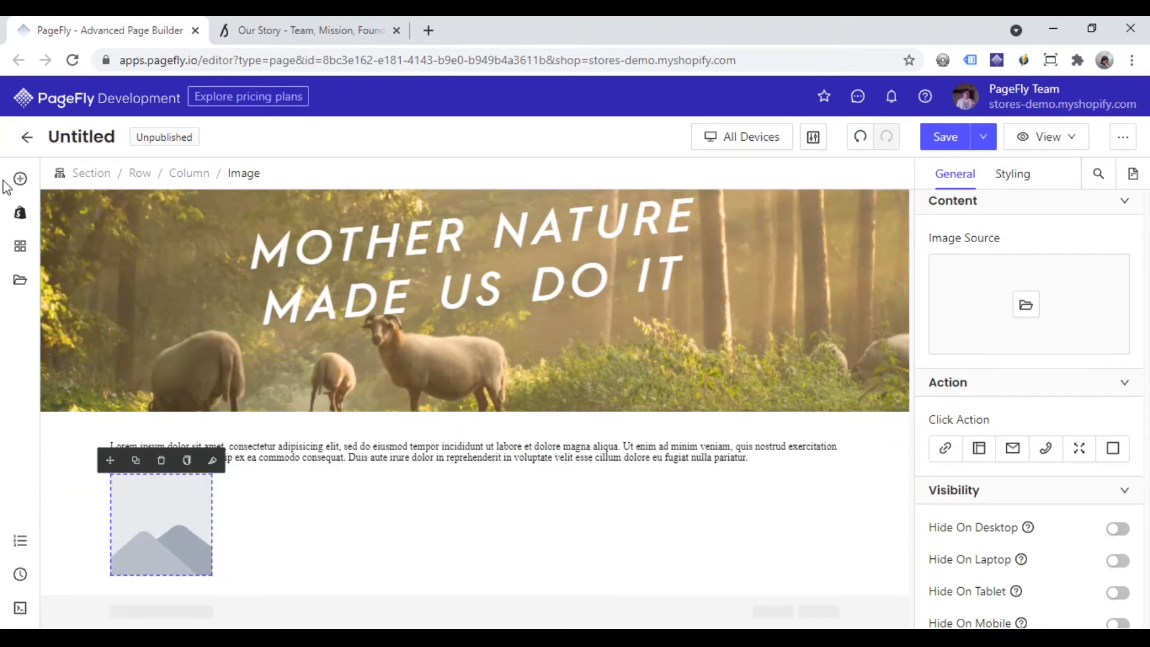
pyautogui.click(20, 178)
pyautogui.moveTo(72, 454)
pyautogui.moveTo(314, 214); pyautogui.dragTo(349, 555)
pyautogui.scroll(-1, 349, 556)
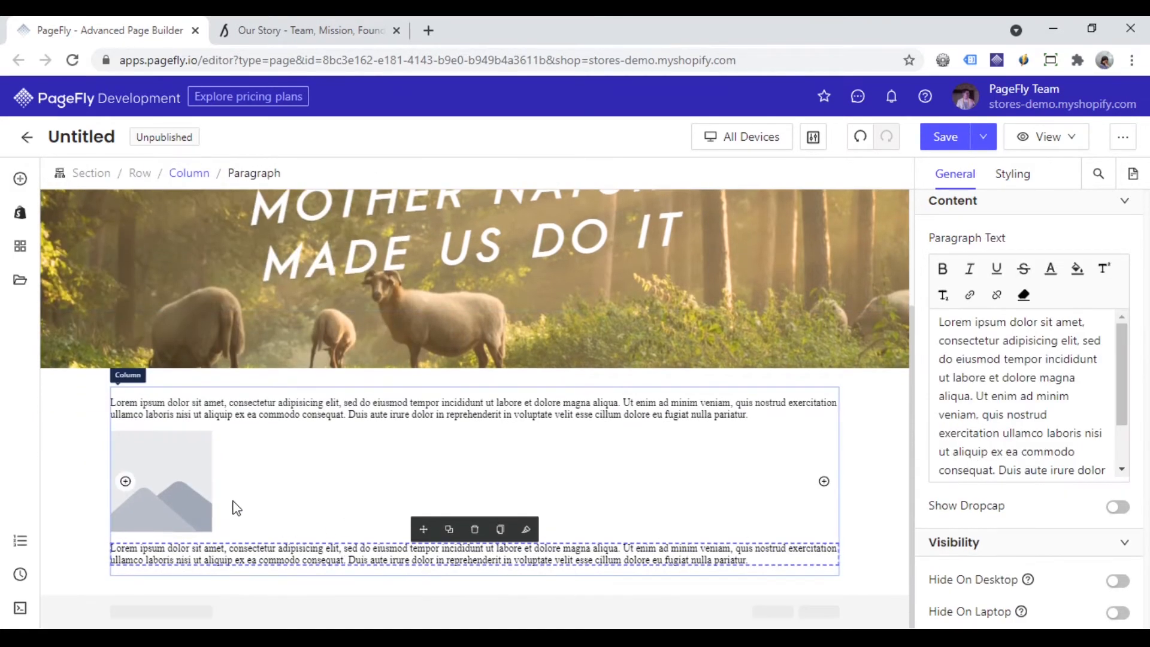
# Set the new image element's source to the founders' photo "1 (1)" from the Image Manager.
pyautogui.click(172, 461)
pyautogui.click(1024, 305)
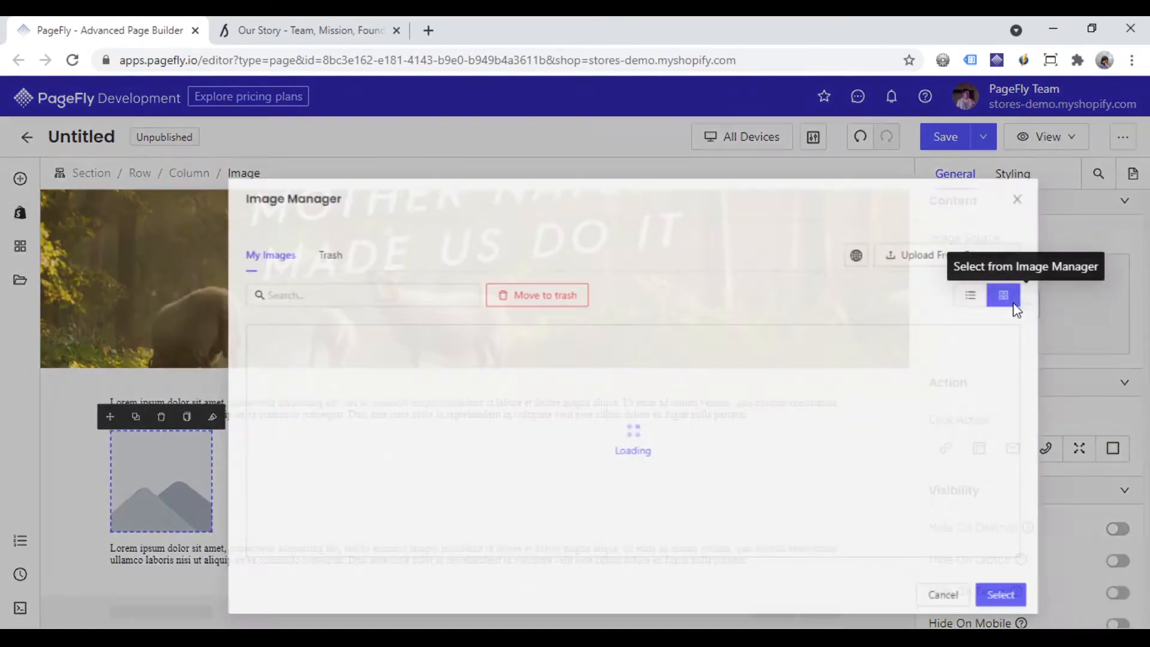
pyautogui.click(305, 431)
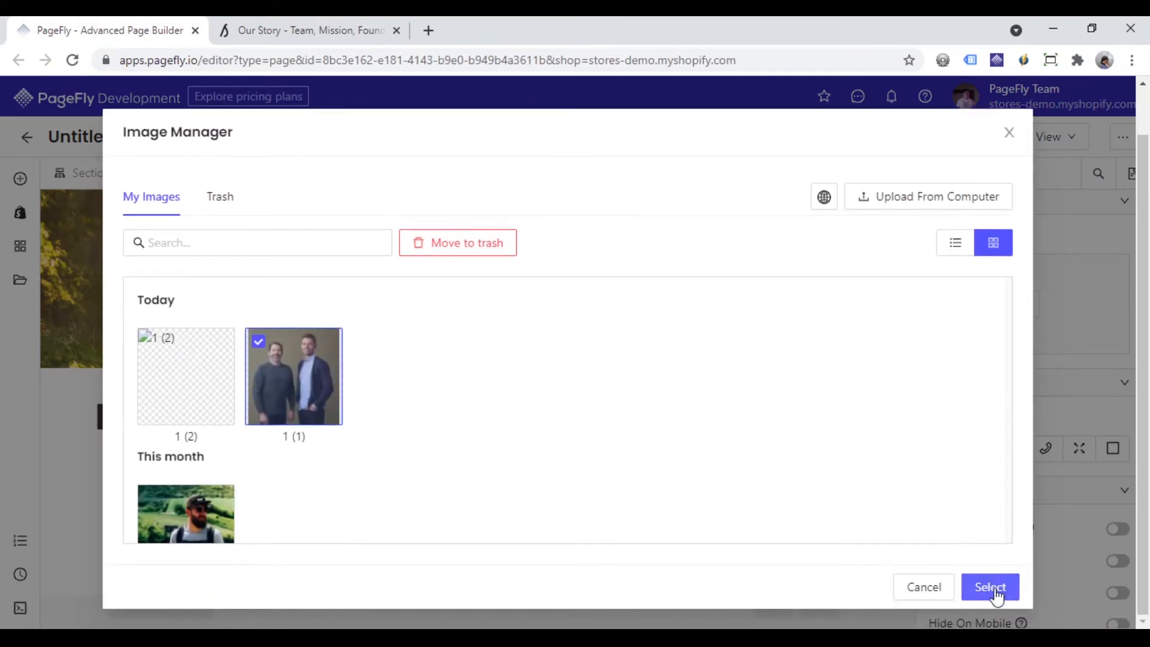
pyautogui.click(995, 592)
# Switch the founders' photo to Custom Size and set its width to 651 px.
pyautogui.scroll(-6, 799, 422)
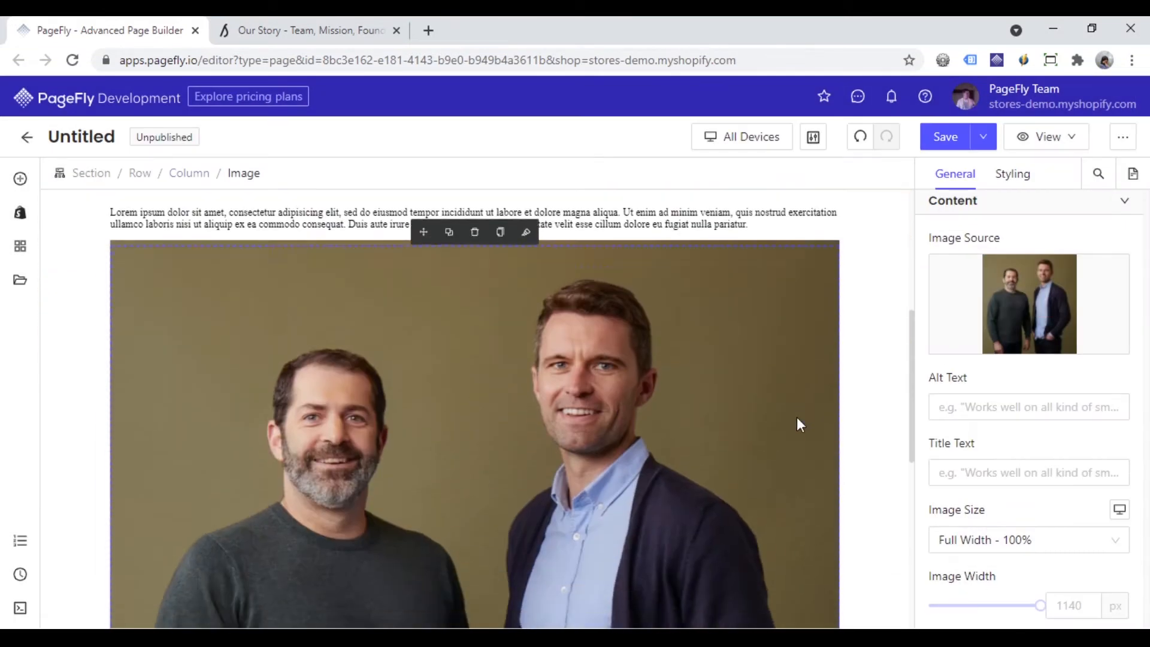
pyautogui.scroll(-4, 988, 443)
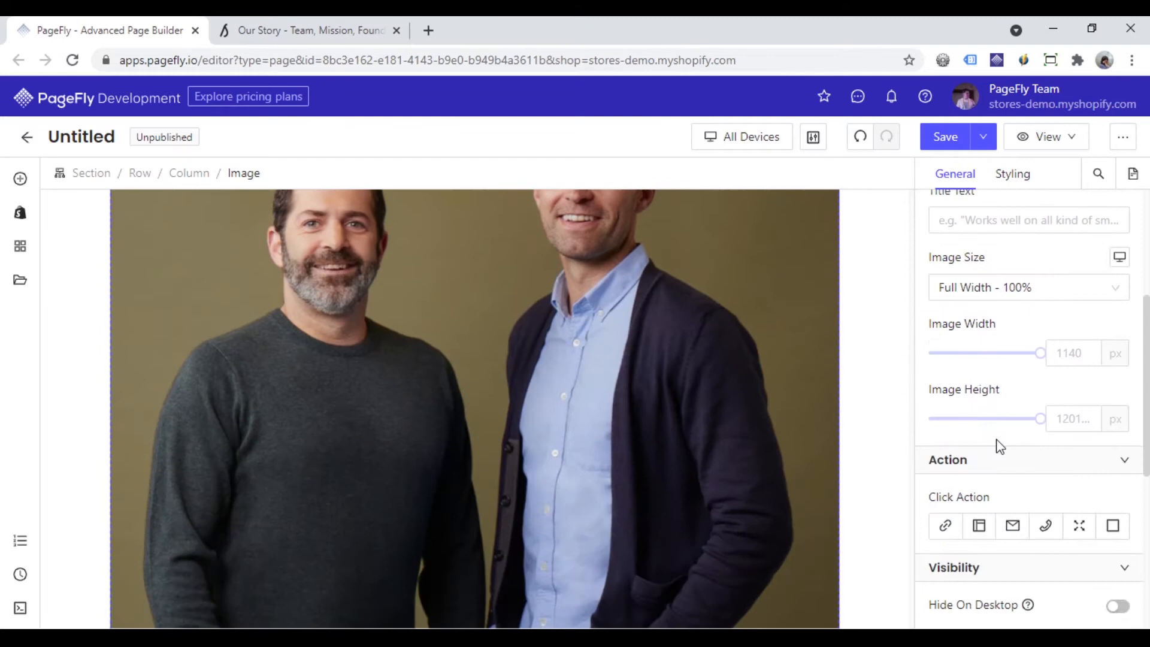
pyautogui.click(998, 296)
pyautogui.click(998, 376)
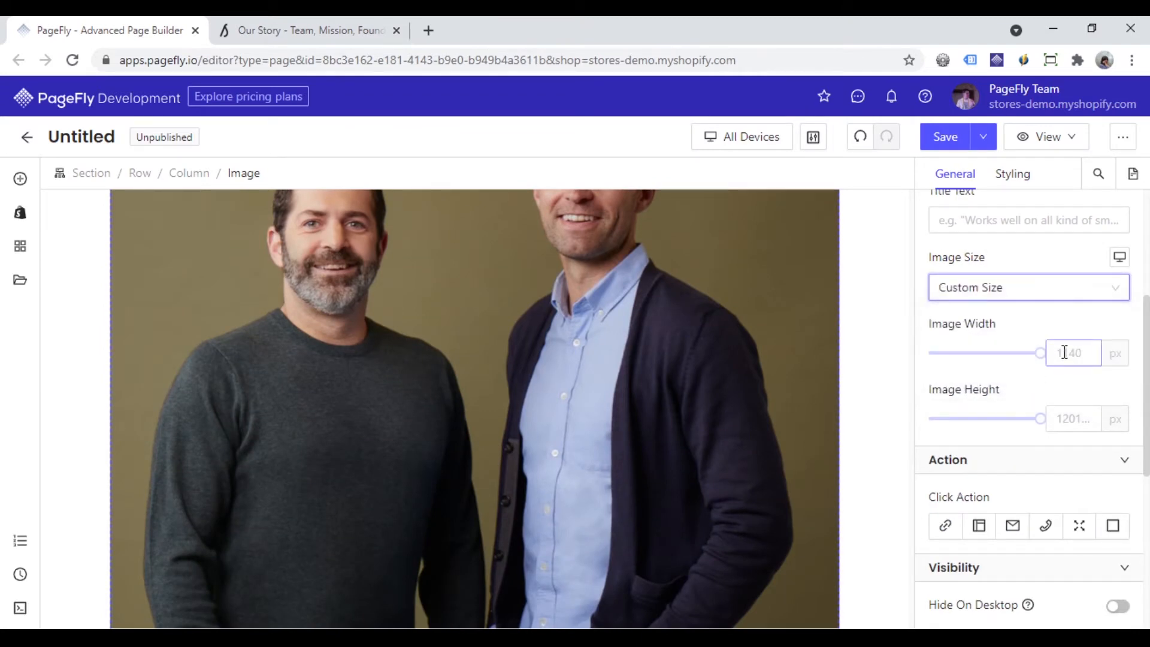
pyautogui.write('681')
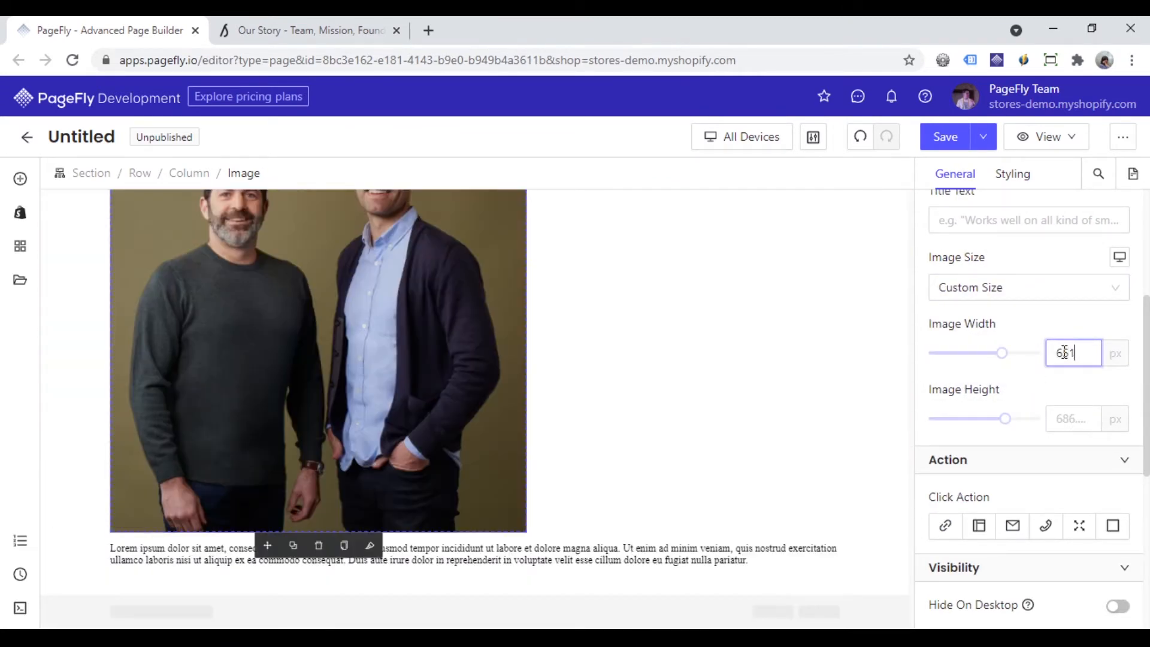
pyautogui.scroll(5, 677, 354)
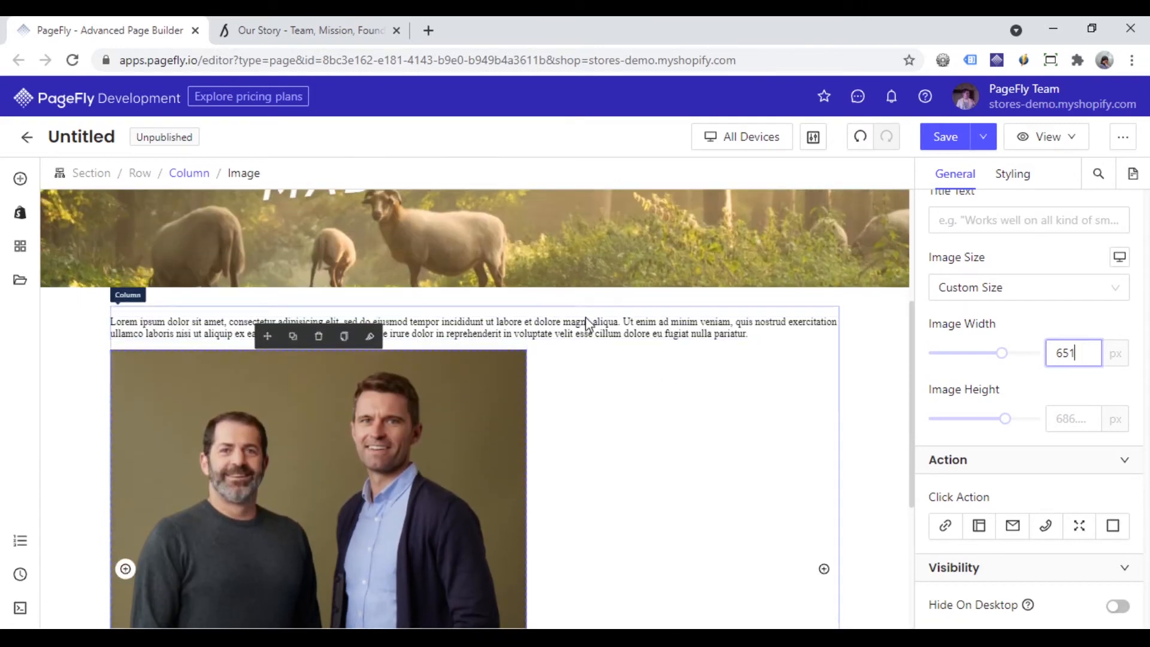
# Replace the placeholder text of the paragraph above the photo with the Allbirds founder passage beginning "A native of New Zealand".
pyautogui.click(587, 330)
pyautogui.scroll(4, 999, 270)
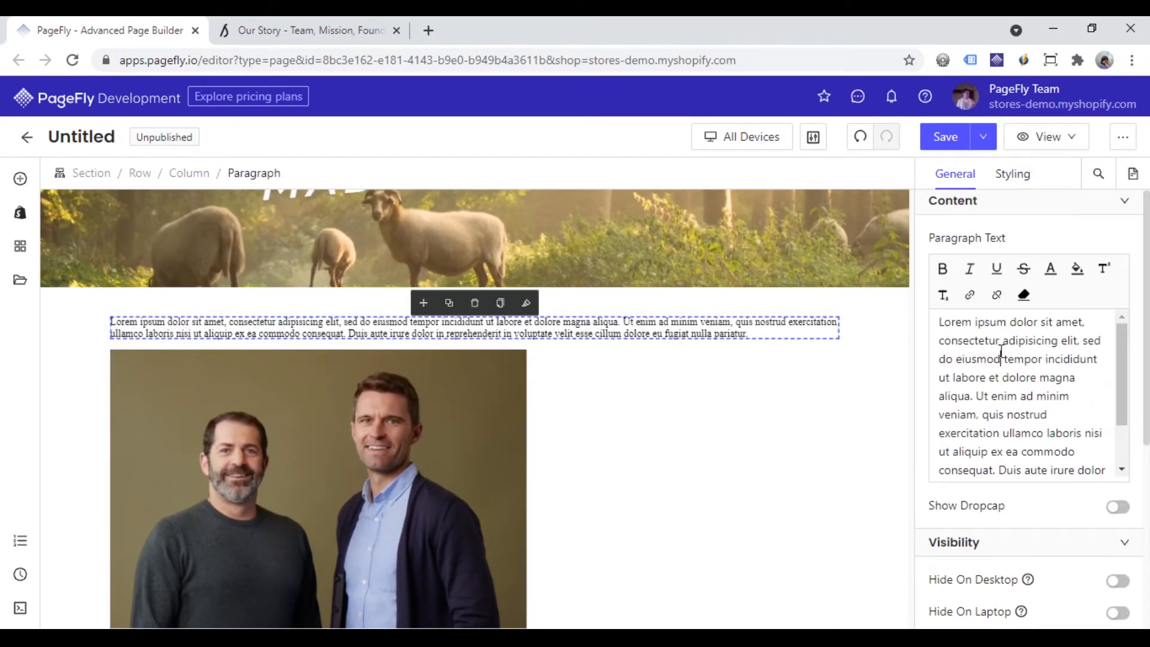
pyautogui.hotkey('ctrl', 'a')
pyautogui.write('A native of New Zealand, Tim Brown was always well versed in the magical qualities of merino wool. Inherently curious, he began asking himself why such a remarkable, sustainable resource was virtually absent in the footwear industry. And with that spirit of wonder, the Allbirds journey began.')
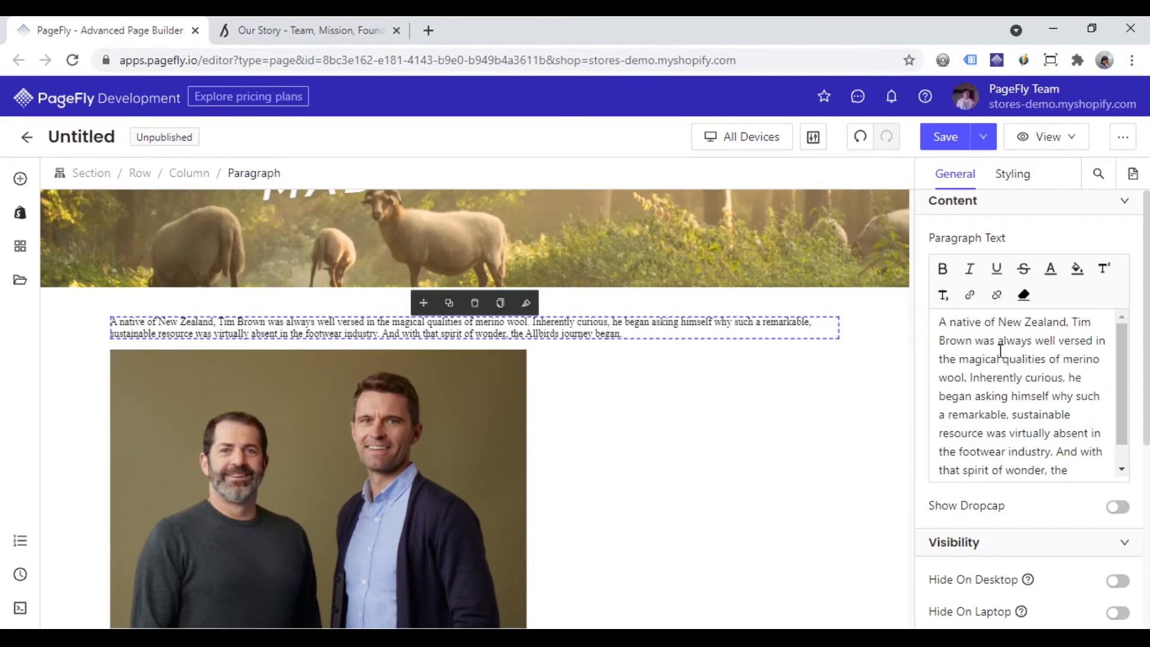
# Set the first paragraph's font size to 18 px and increase its letter spacing slightly.
pyautogui.click(1011, 177)
pyautogui.scroll(-8, 1039, 380)
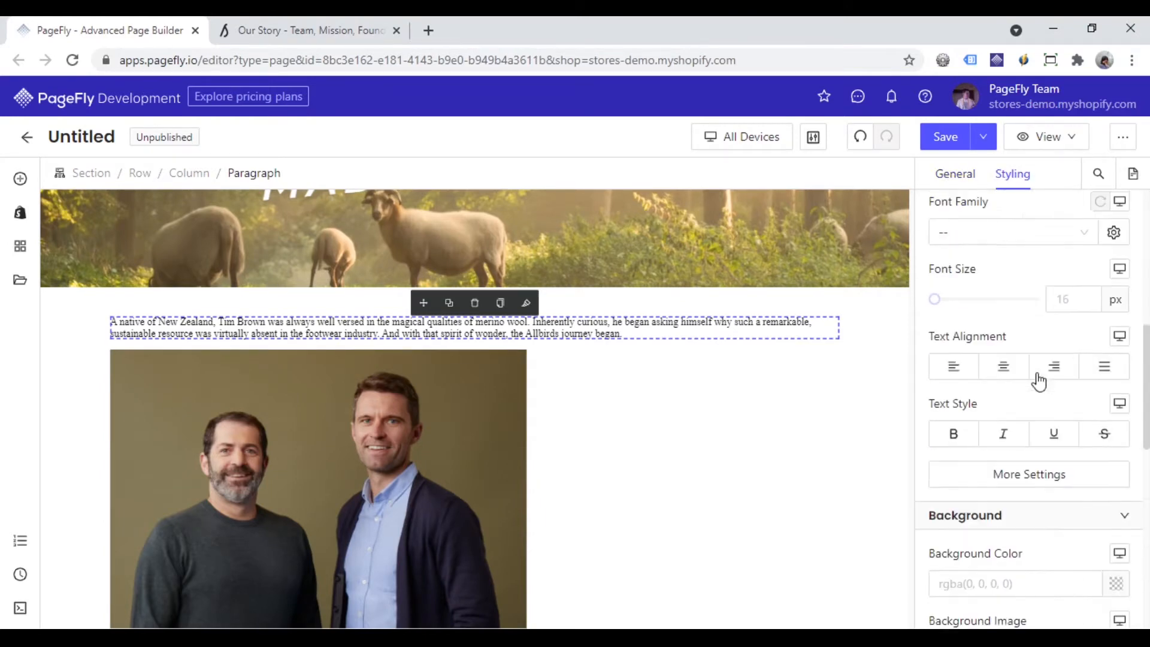
pyautogui.moveTo(941, 266); pyautogui.dragTo(940, 267)
pyautogui.click(1051, 435)
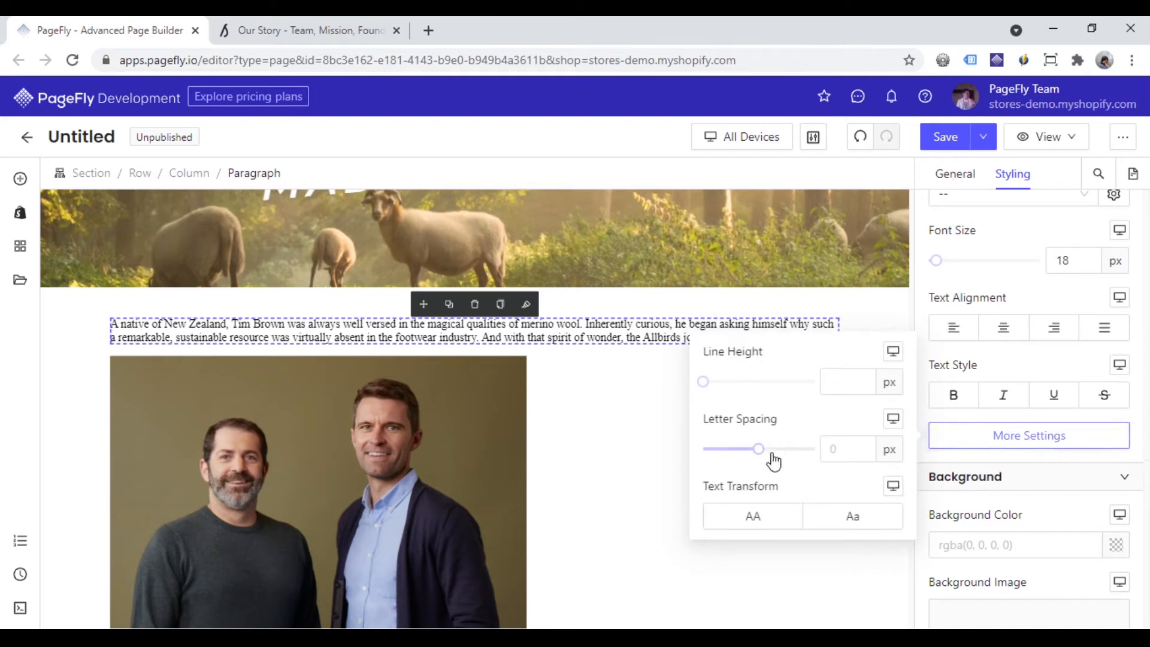
pyautogui.moveTo(759, 453); pyautogui.dragTo(765, 453)
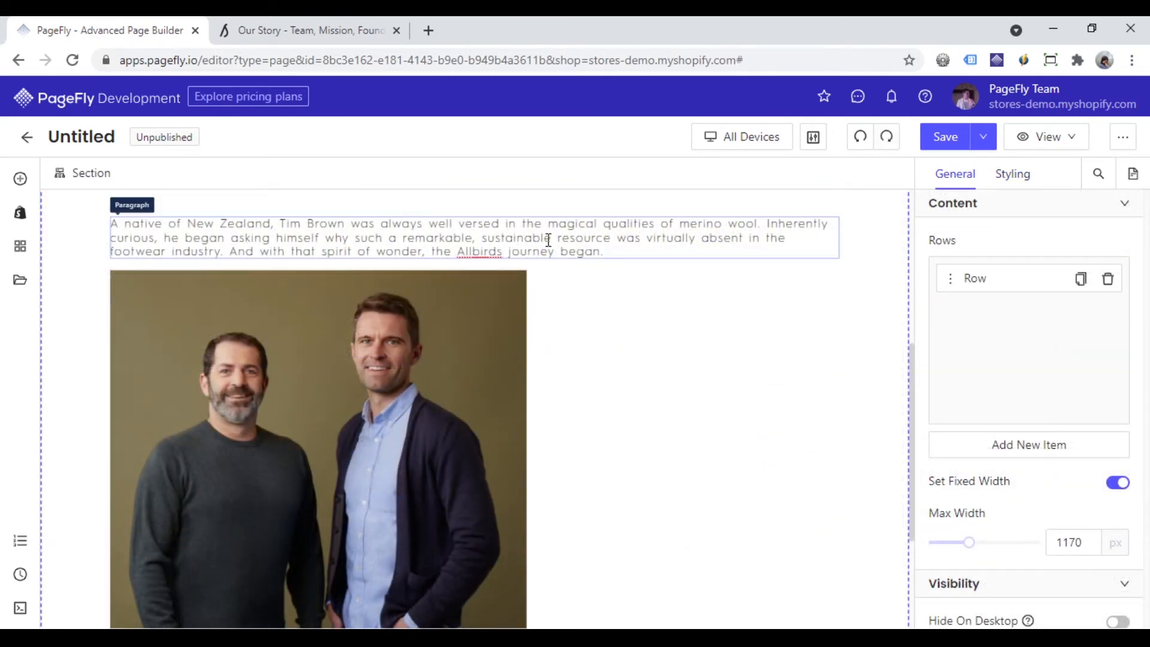
# Copy the first paragraph's styles and apply them to the paragraph below the photo.
pyautogui.click(547, 239)
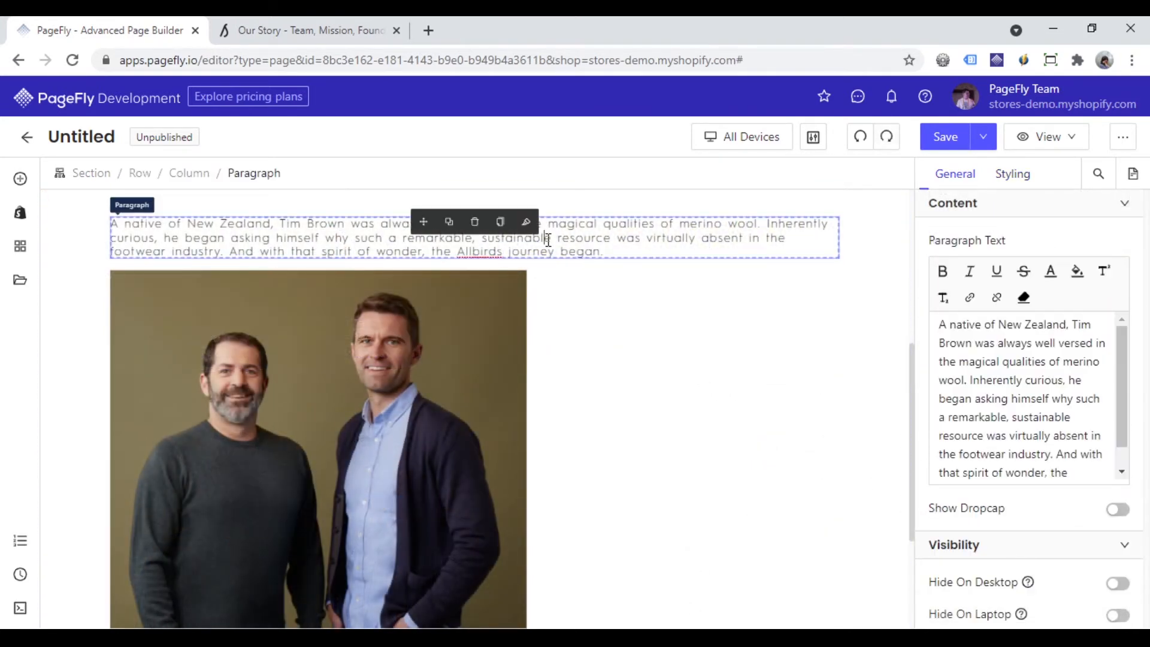
pyautogui.click(511, 222)
pyautogui.scroll(-3, 621, 334)
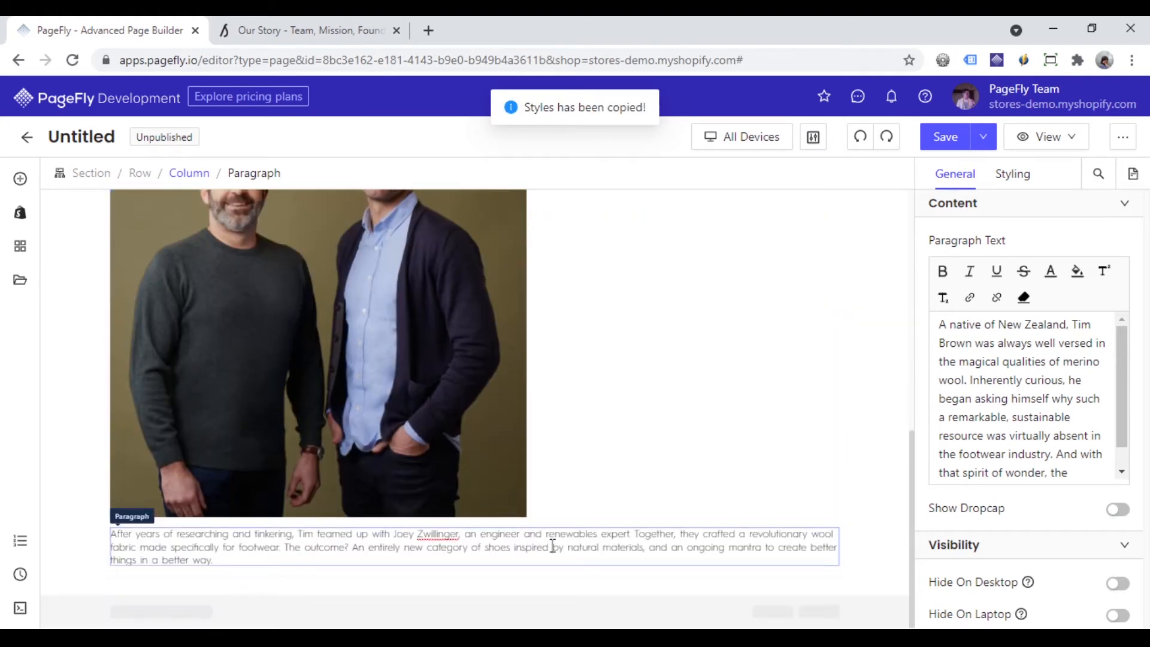
pyautogui.click(552, 546)
pyautogui.click(529, 518)
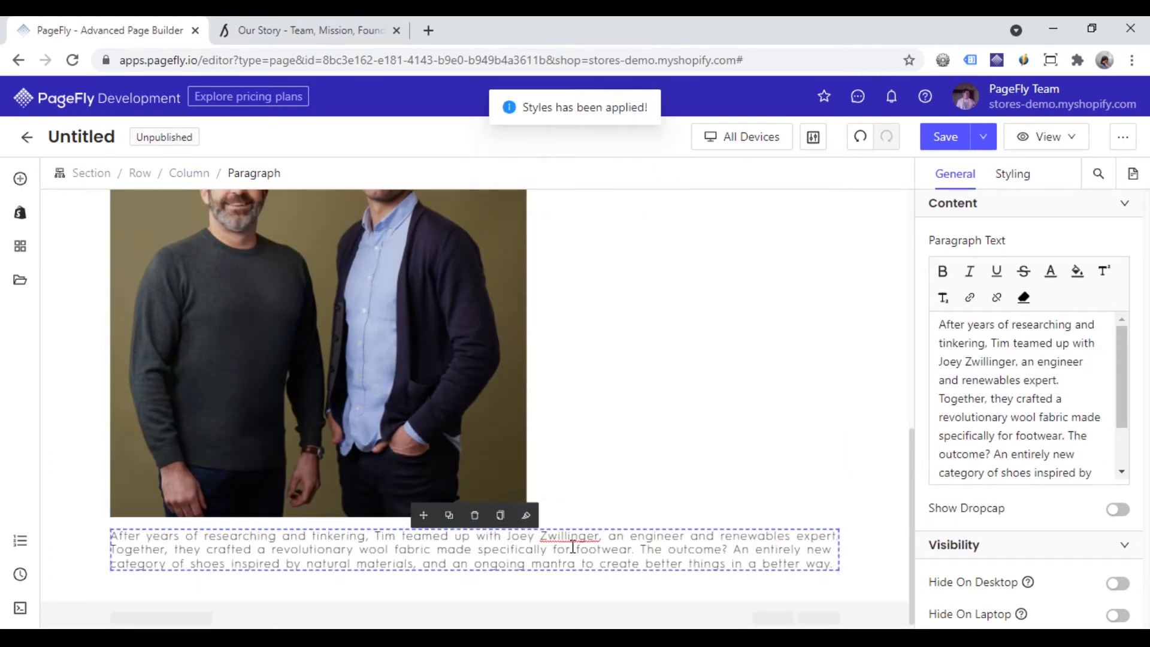
# Select the column that holds the paragraphs and photo and centre its text alignment.
pyautogui.click(180, 175)
pyautogui.click(998, 175)
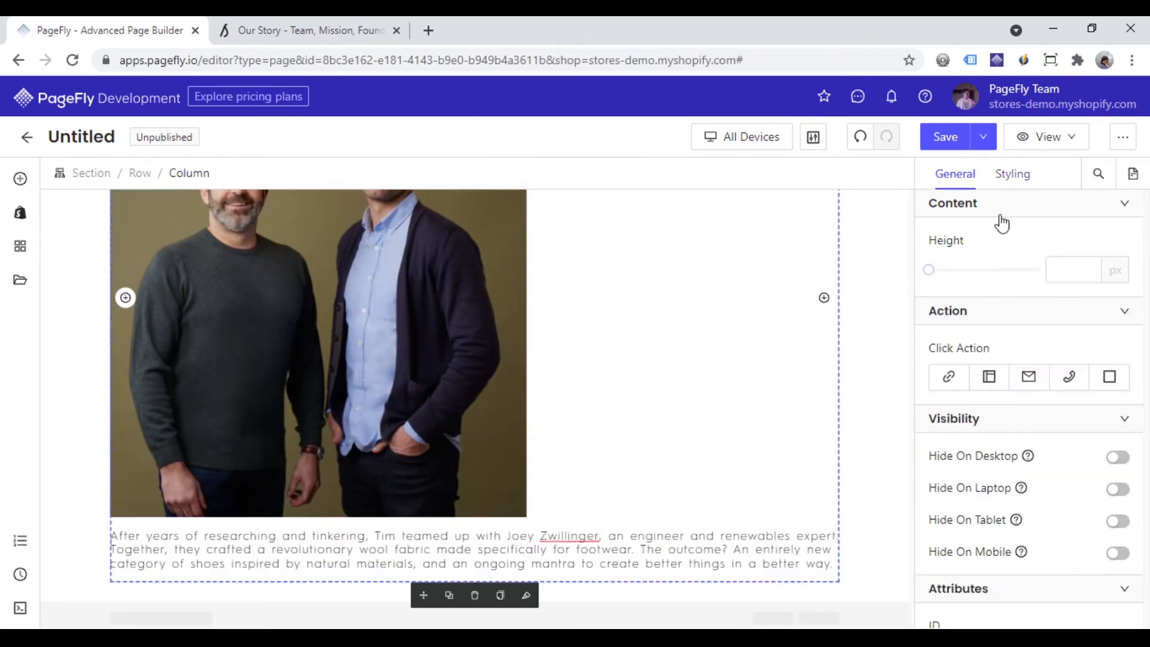
pyautogui.scroll(-5, 1008, 364)
pyautogui.click(1004, 330)
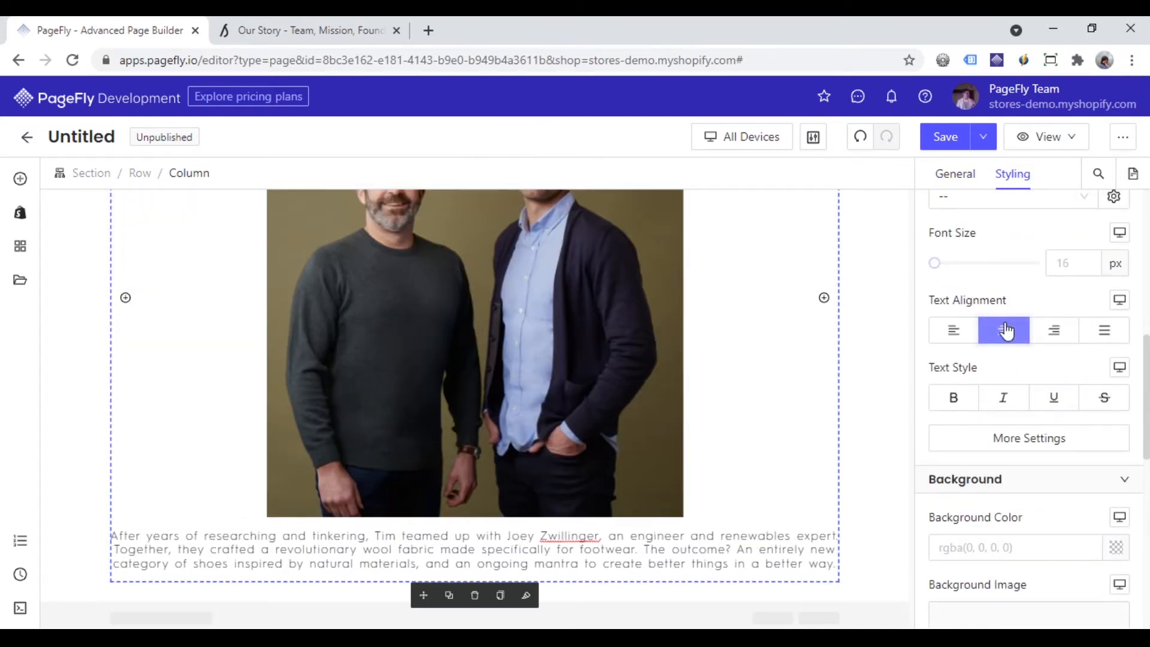
# Select the founders section and set its left and right padding to 250 px.
pyautogui.click(899, 316)
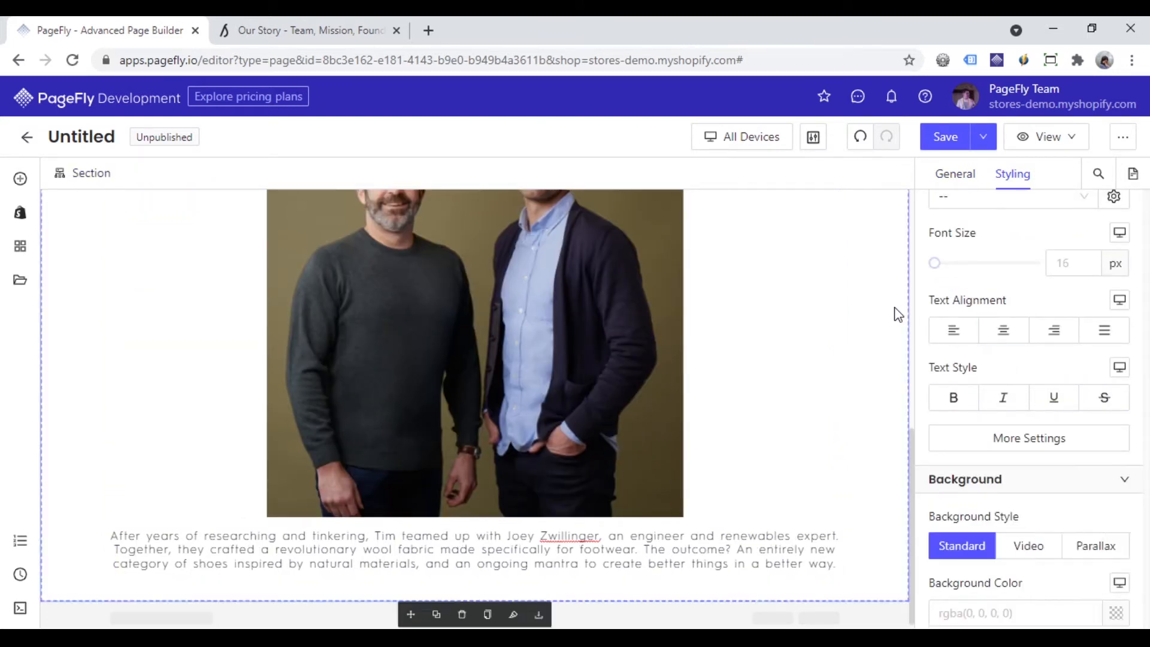
pyautogui.scroll(8, 1026, 339)
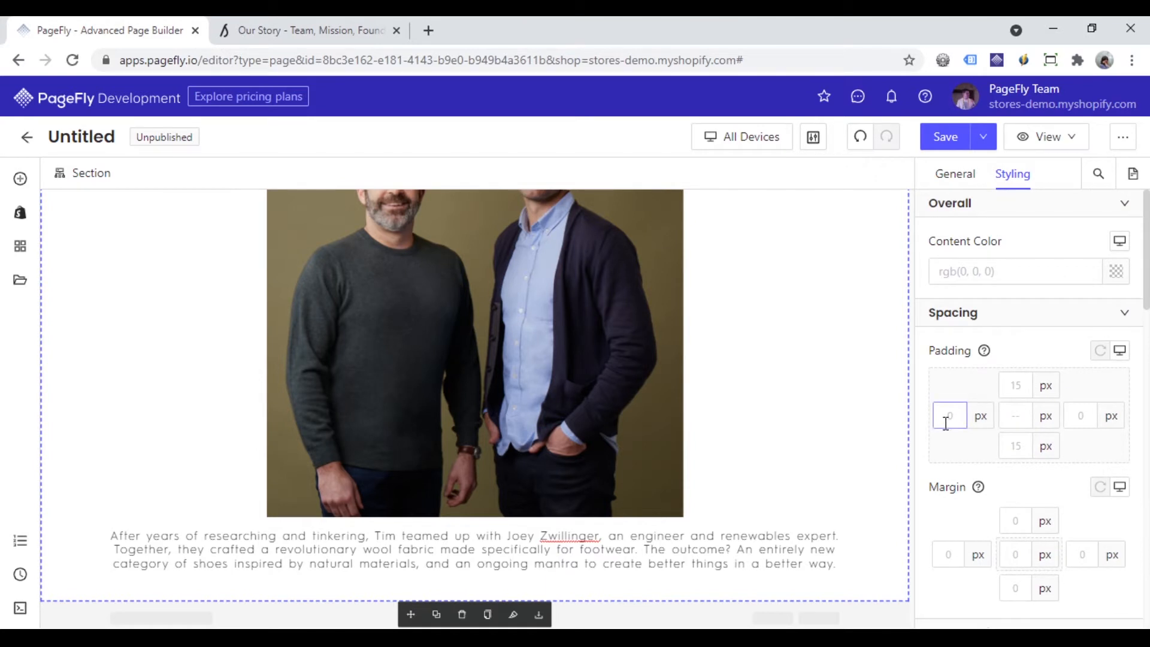
pyautogui.write('150')
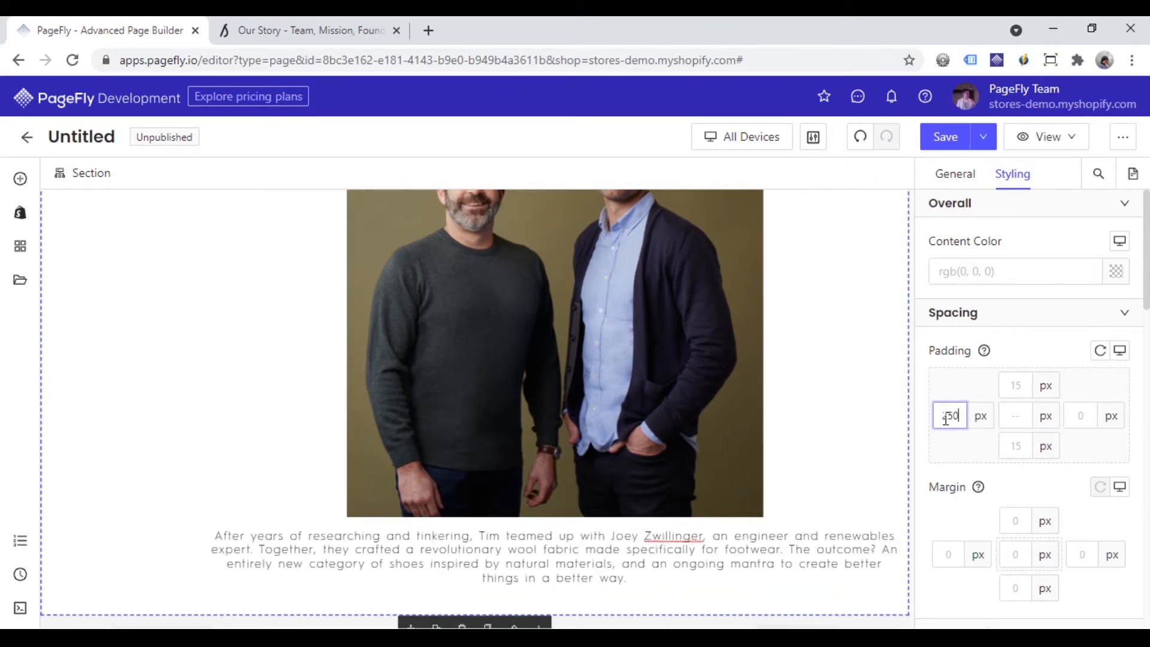
pyautogui.write('250')
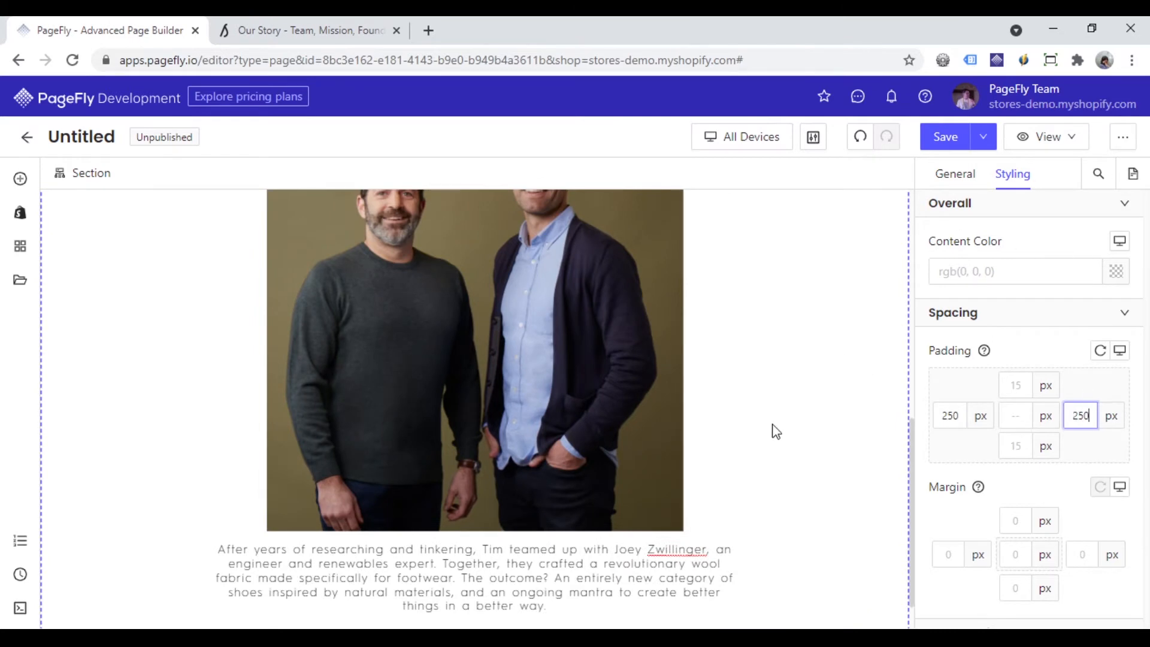
pyautogui.scroll(3, 775, 431)
pyautogui.scroll(-4, 775, 431)
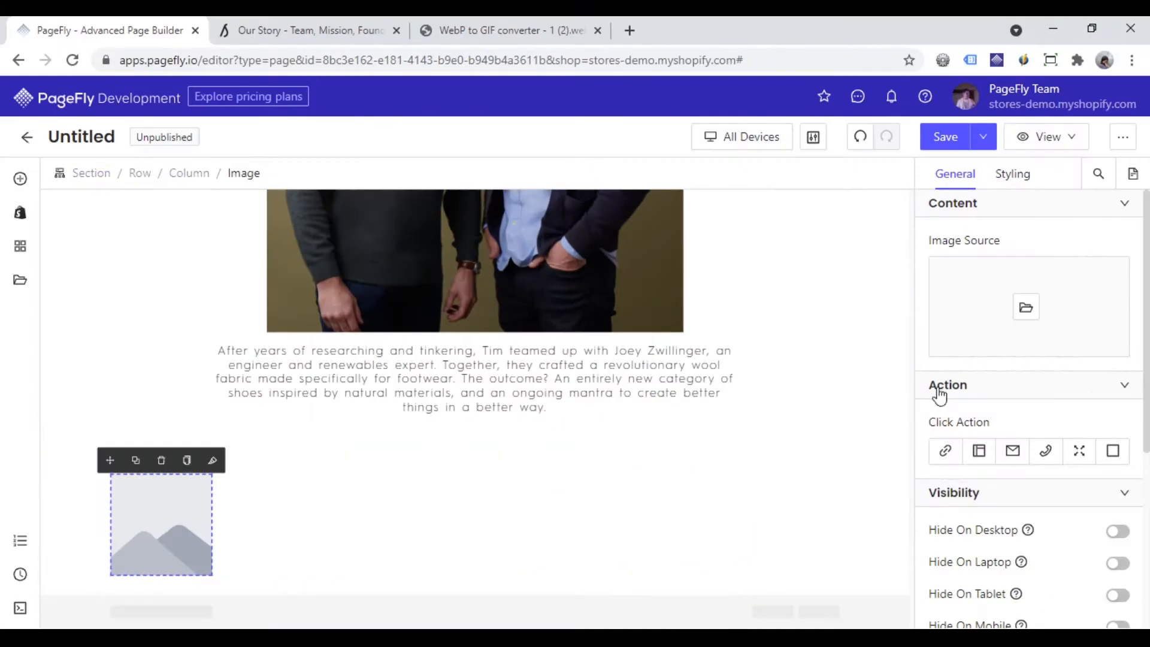
# Set the source of the empty image below the founders section to the shoe image named gif.
pyautogui.click(1025, 309)
pyautogui.click(186, 428)
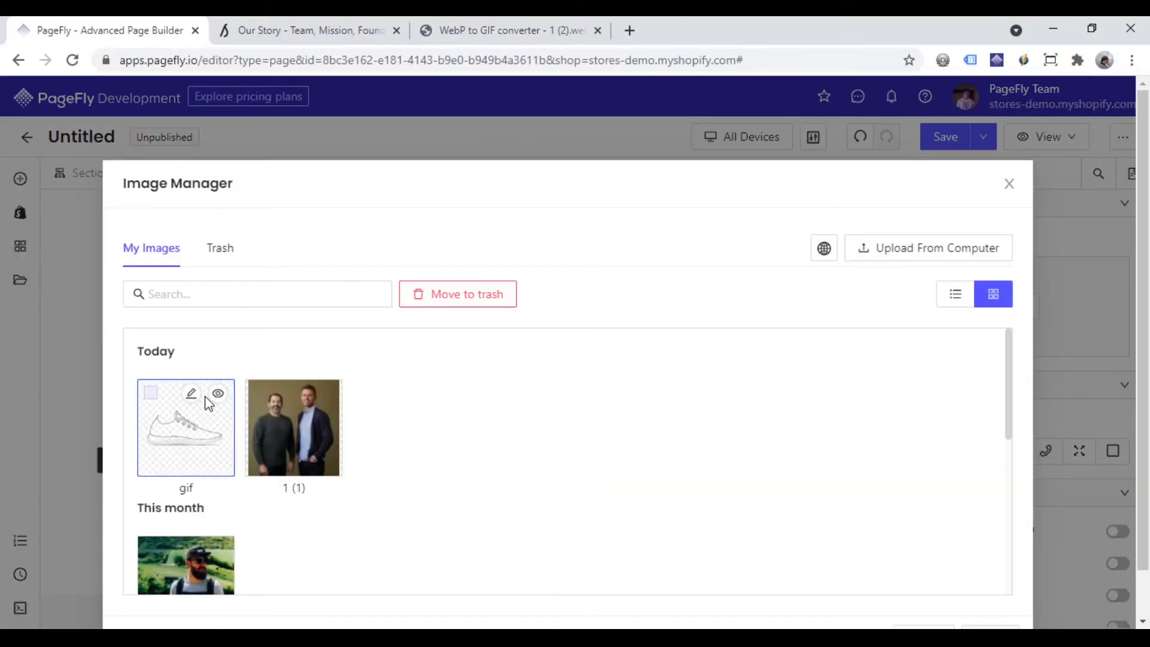
pyautogui.click(1002, 591)
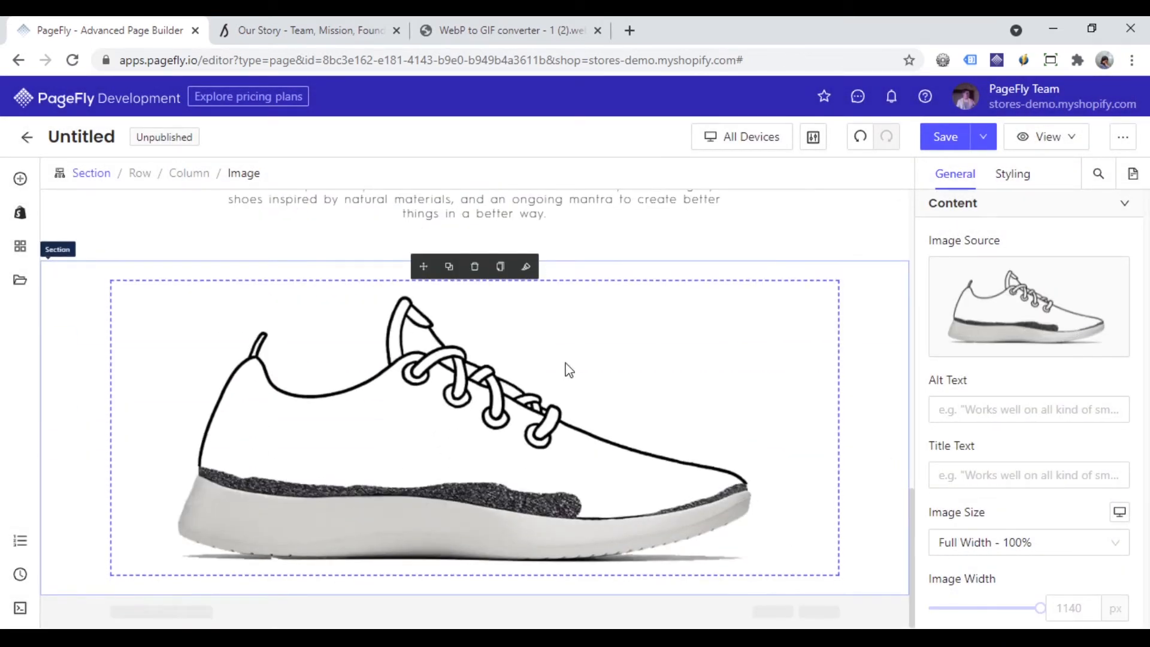
# Add a row of three equal columns beneath the shoe image and select the section that holds both rows.
pyautogui.click(29, 179)
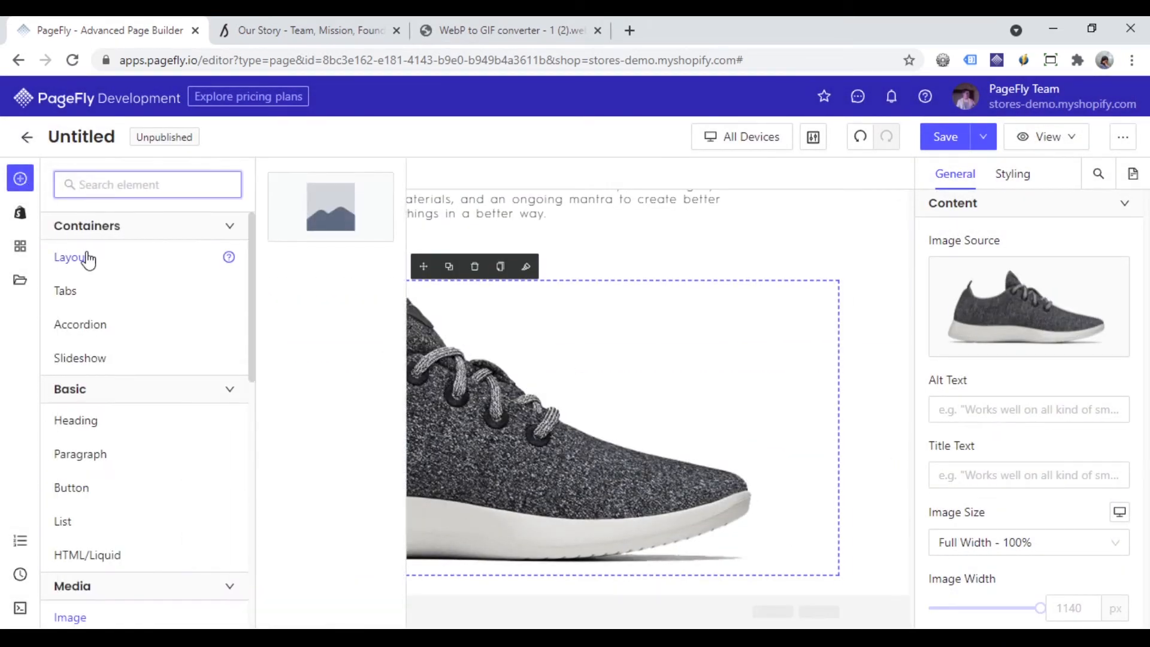
pyautogui.moveTo(85, 257)
pyautogui.moveTo(333, 379); pyautogui.dragTo(491, 581)
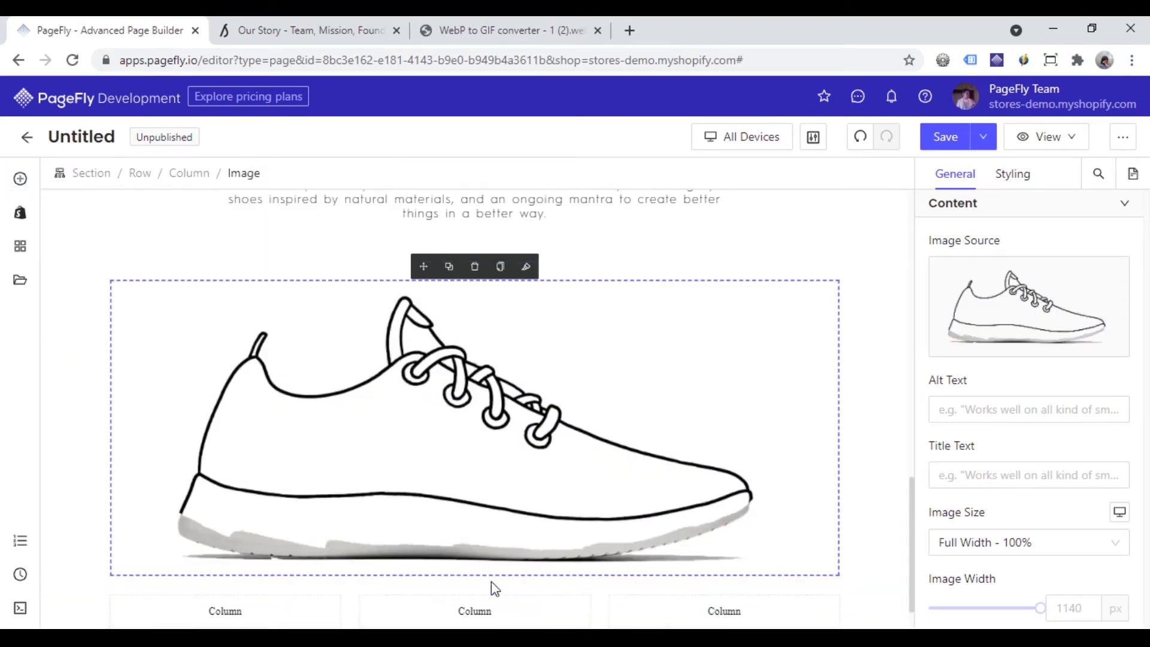
pyautogui.click(221, 379)
pyautogui.click(136, 176)
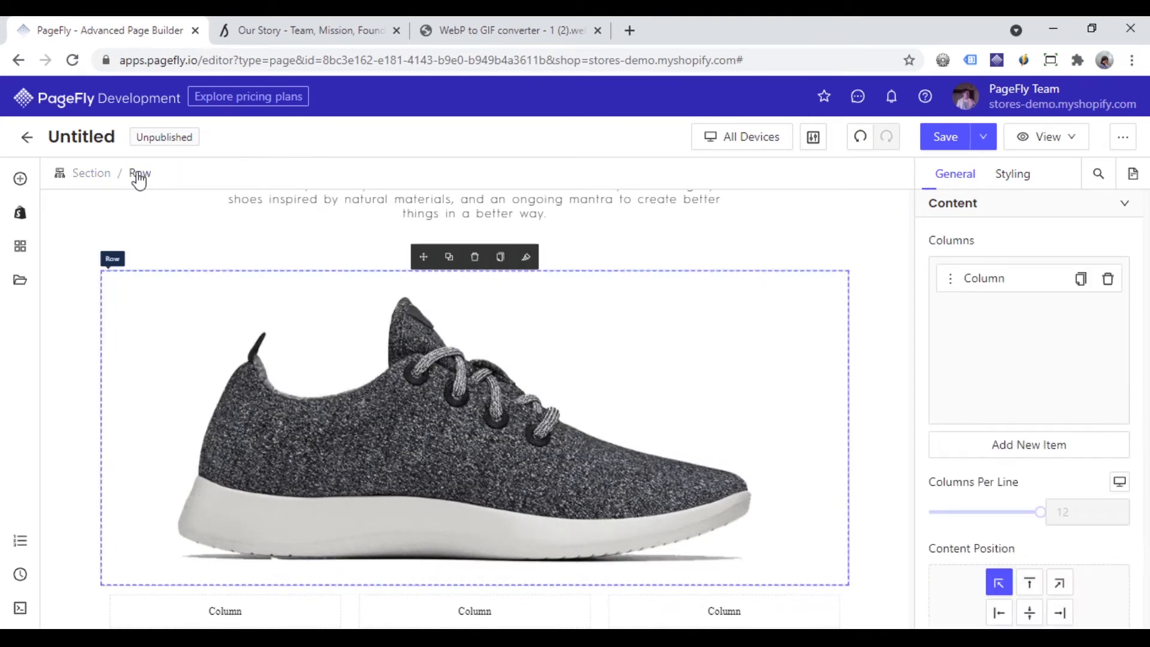
pyautogui.scroll(-1, 225, 383)
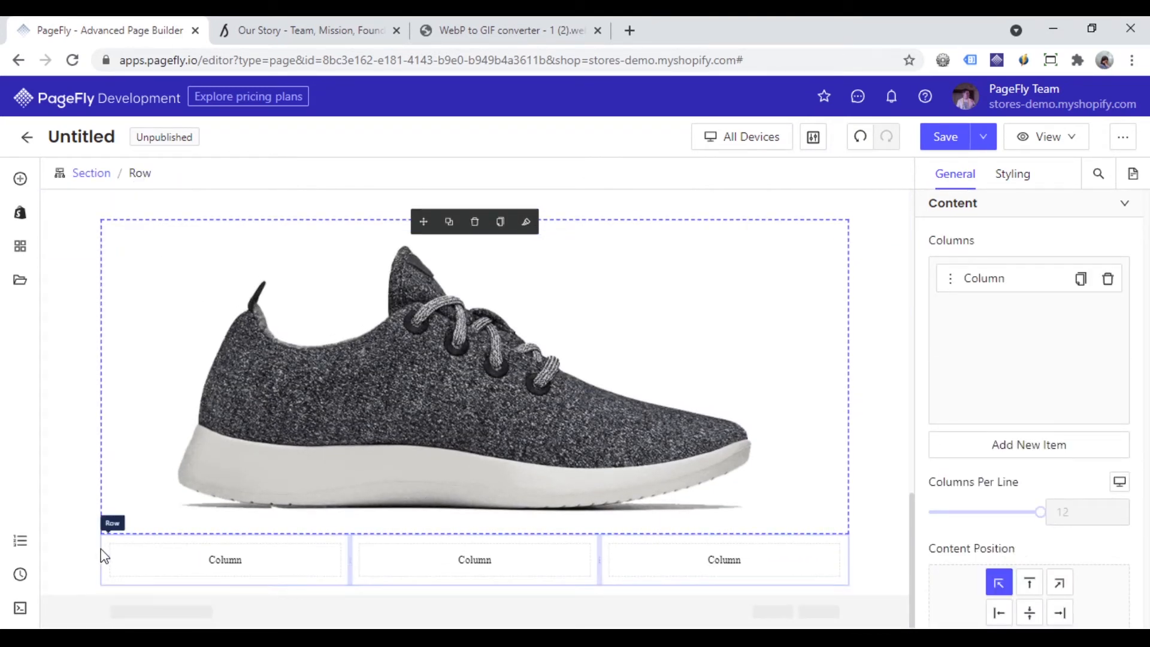
pyautogui.click(103, 554)
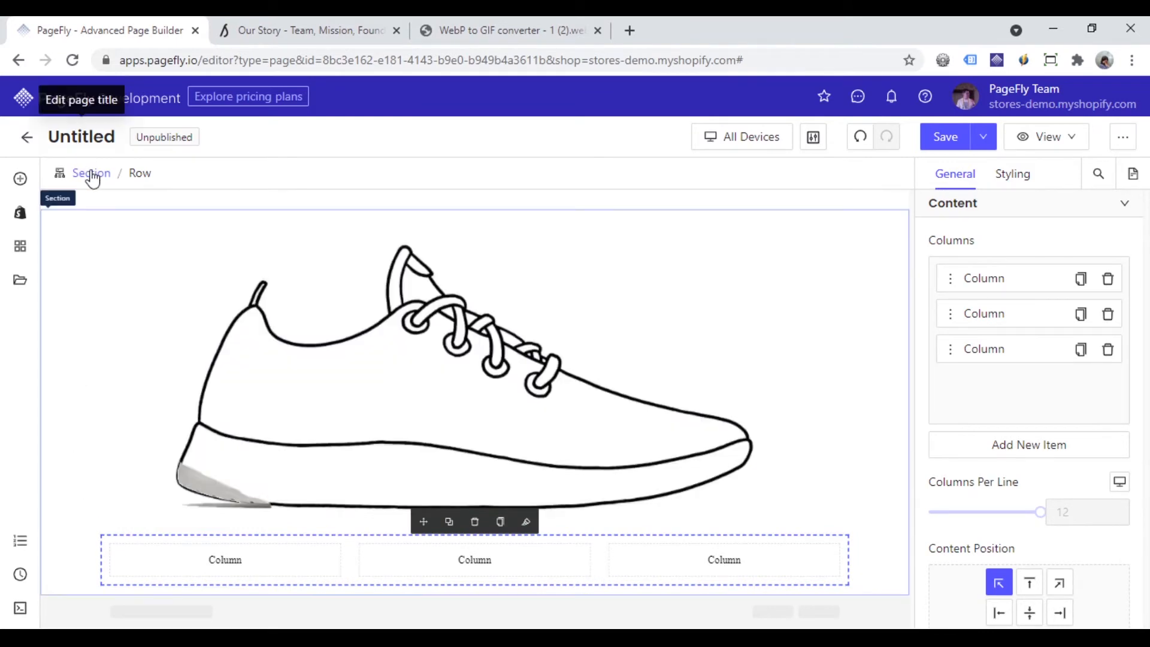
pyautogui.click(91, 172)
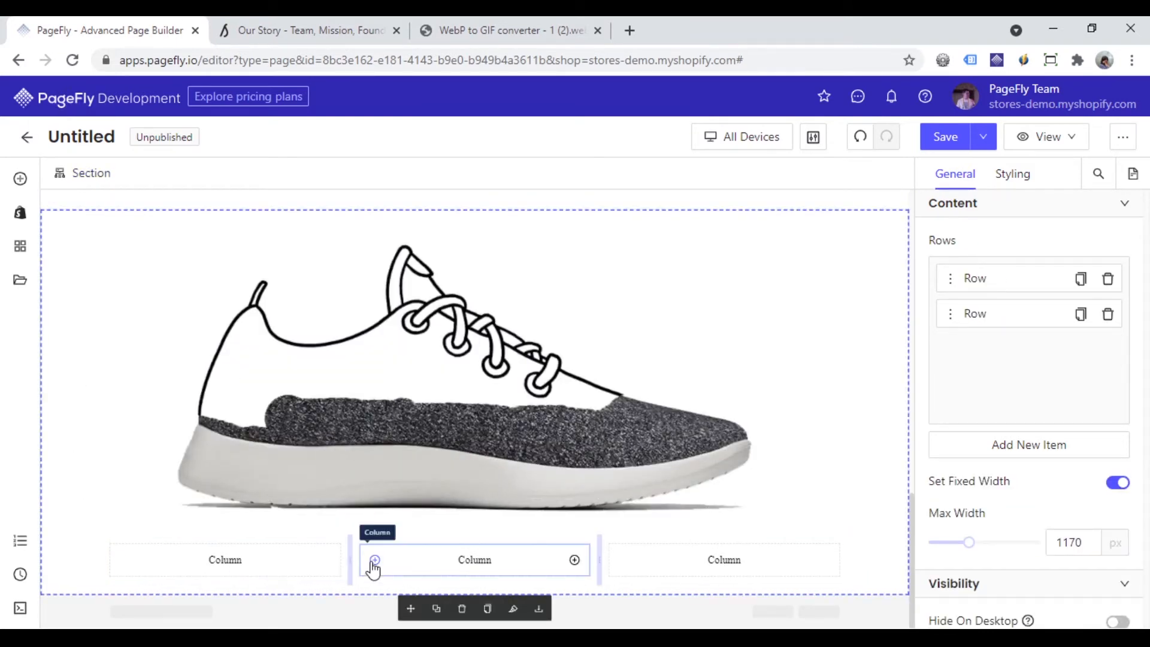
# Place a heading element in each of the three columns below the shoe image.
pyautogui.click(22, 179)
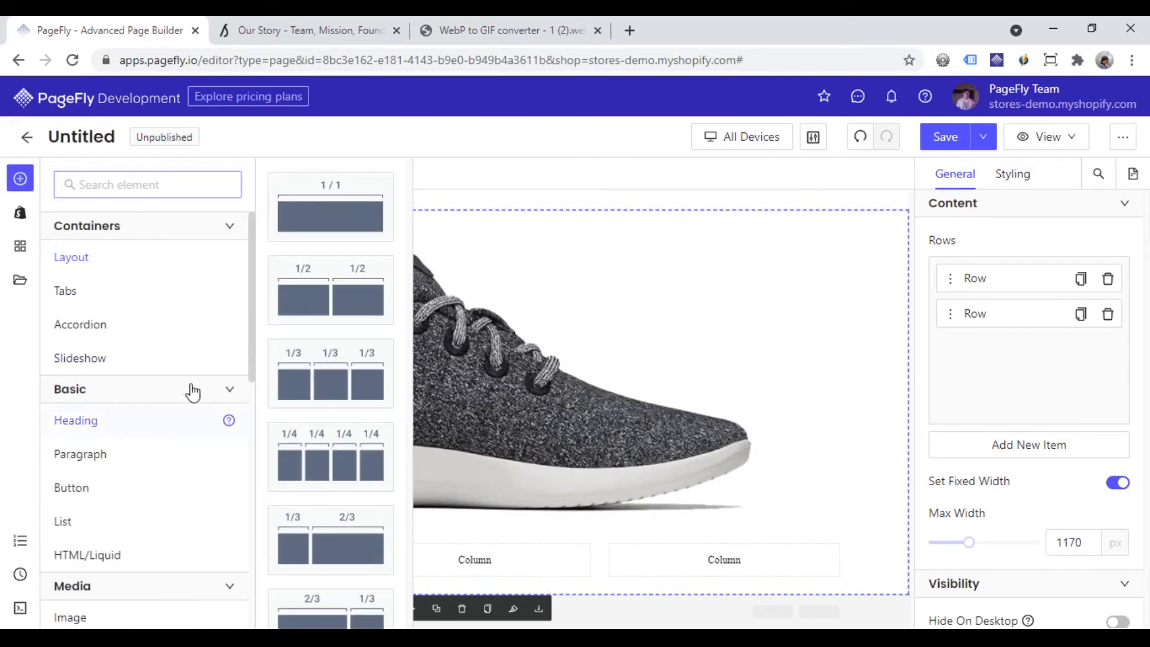
pyautogui.moveTo(150, 420)
pyautogui.moveTo(334, 221); pyautogui.dragTo(192, 560)
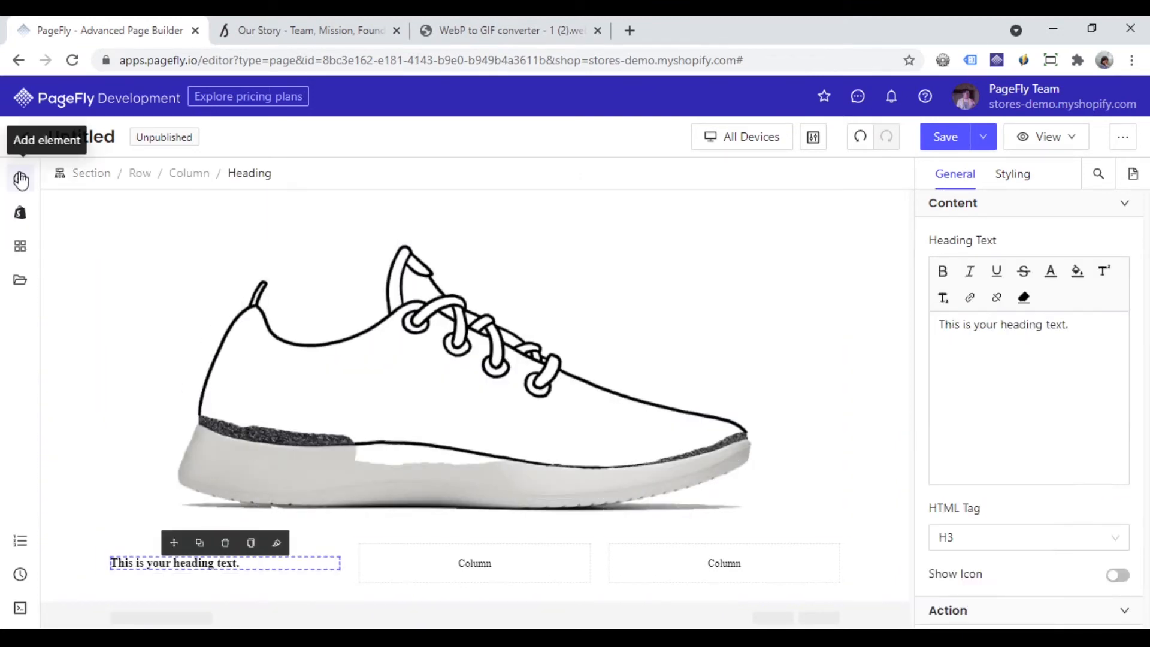
pyautogui.click(21, 179)
pyautogui.moveTo(333, 221); pyautogui.dragTo(455, 563)
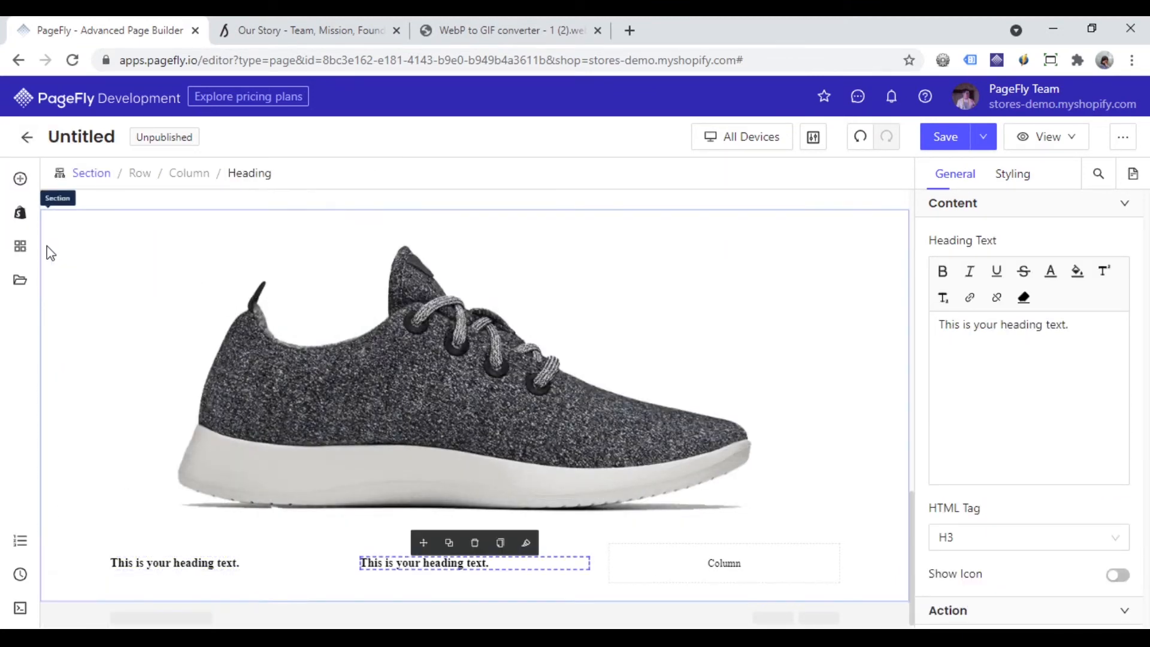
pyautogui.click(21, 180)
pyautogui.moveTo(77, 418)
pyautogui.moveTo(329, 207); pyautogui.dragTo(725, 560)
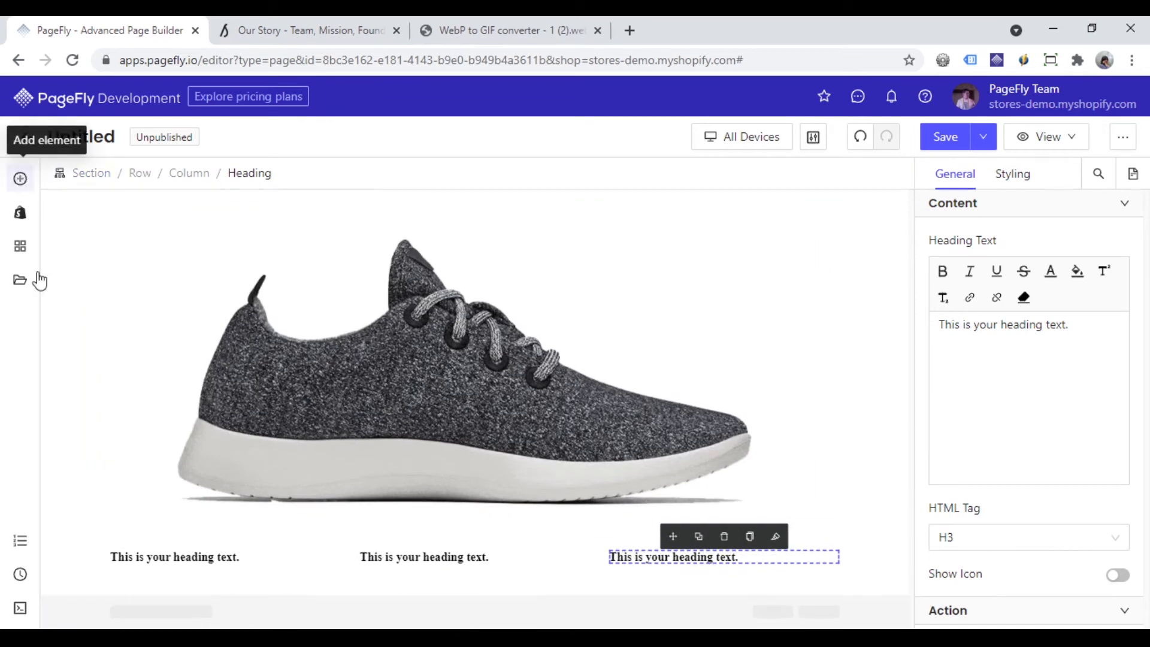
# Place a paragraph element under the heading in each of the three columns.
pyautogui.click(20, 178)
pyautogui.moveTo(79, 453)
pyautogui.moveTo(321, 267); pyautogui.dragTo(211, 565)
pyautogui.click(20, 178)
pyautogui.moveTo(323, 269); pyautogui.dragTo(402, 563)
pyautogui.click(20, 178)
pyautogui.moveTo(323, 270); pyautogui.dragTo(642, 568)
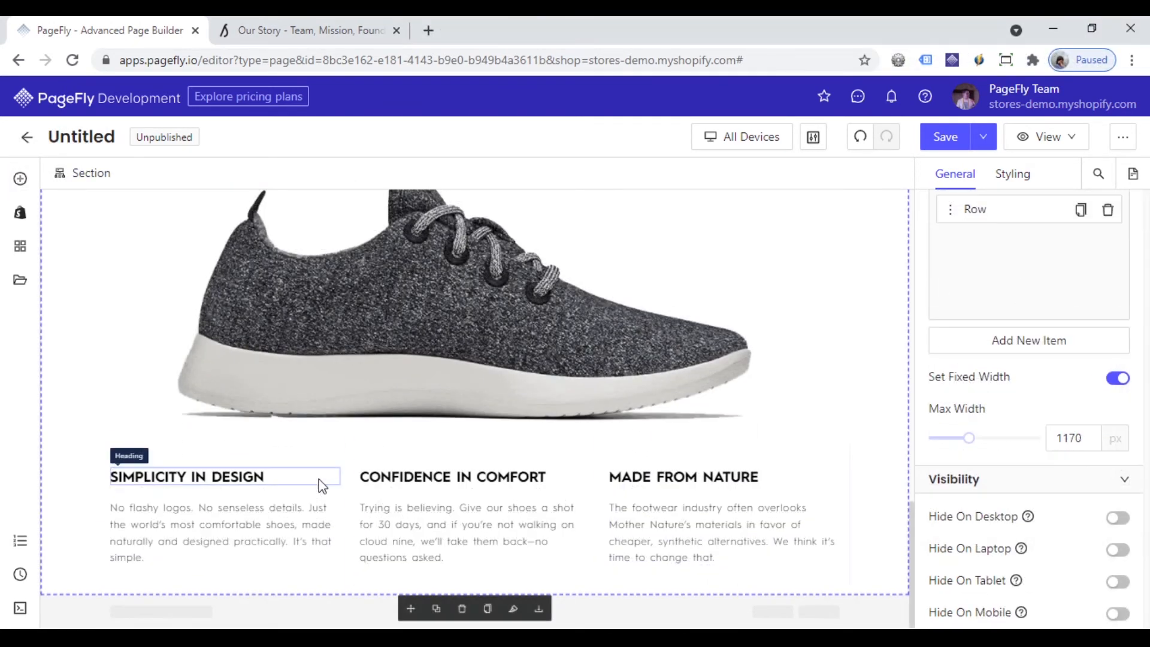
# Centre the text alignment of the Simplicity in Design, Confidence in Comfort and Made from Nature columns.
pyautogui.click(321, 485)
pyautogui.click(187, 174)
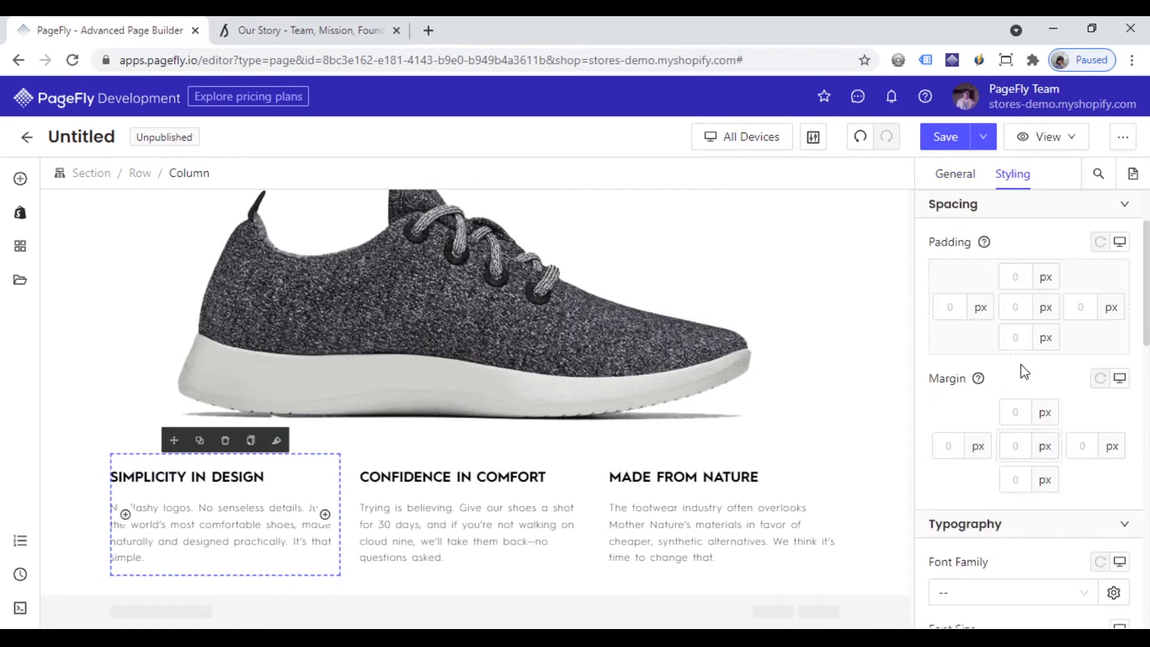
pyautogui.scroll(-4, 1018, 391)
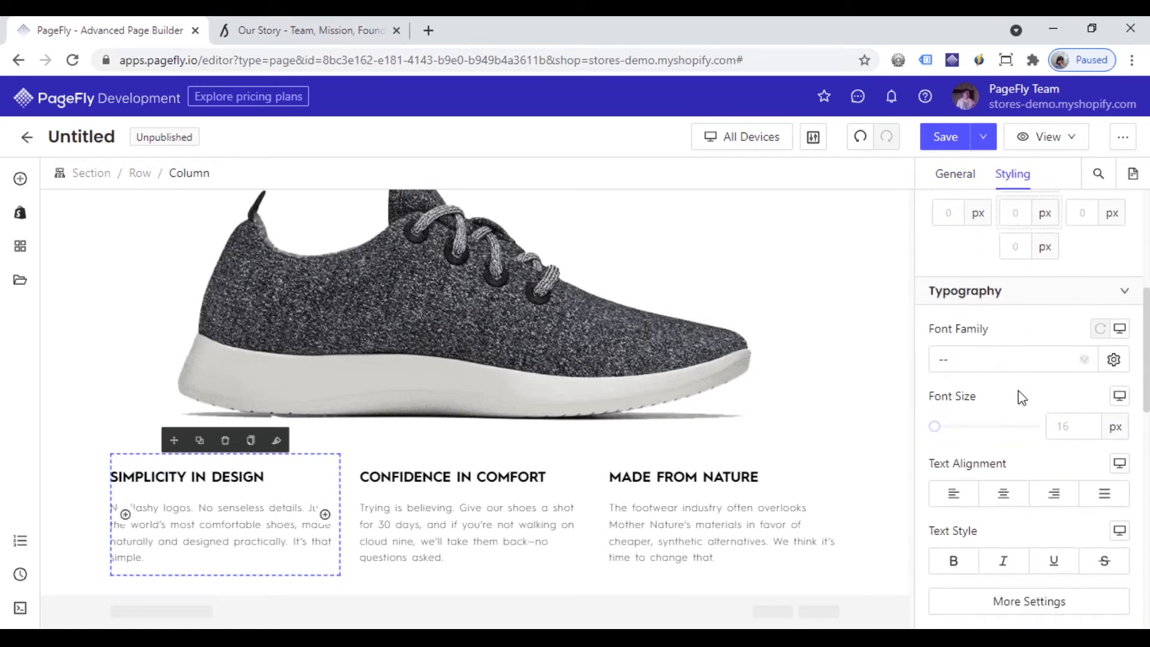
pyautogui.click(1004, 478)
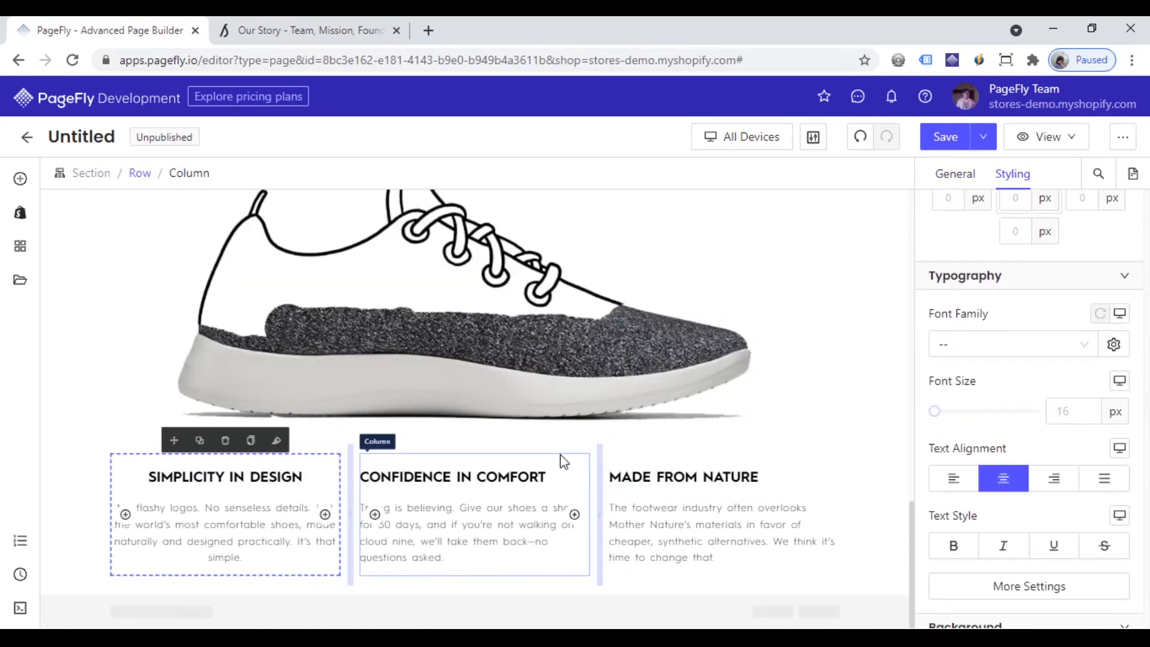
pyautogui.click(419, 515)
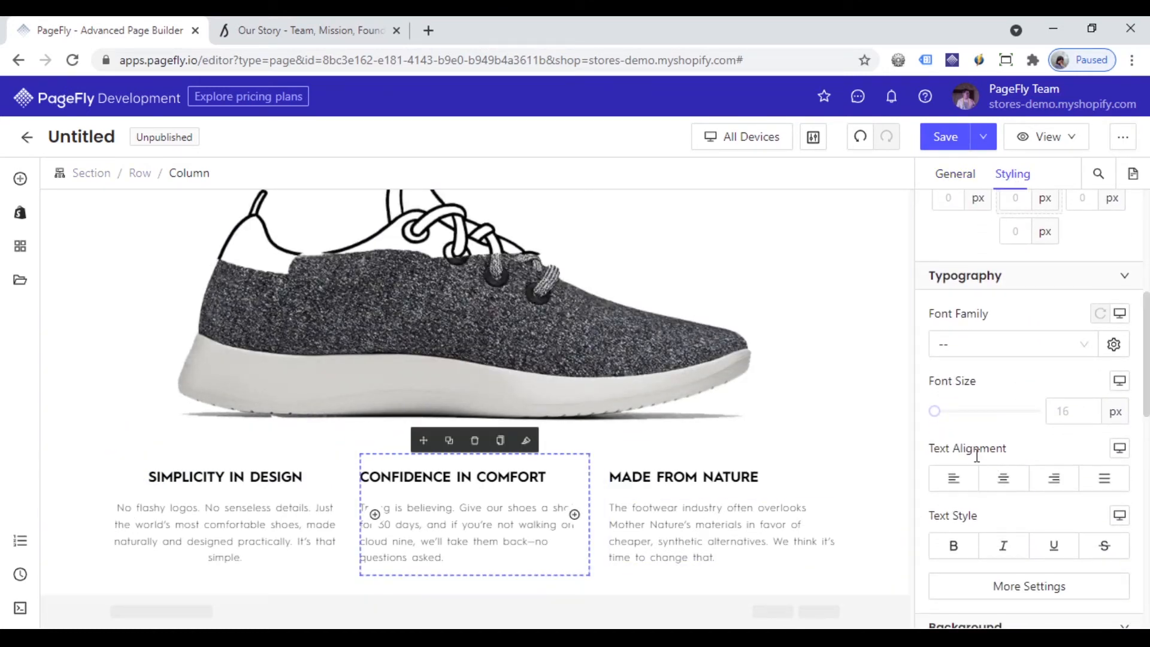
pyautogui.click(775, 459)
pyautogui.click(1005, 479)
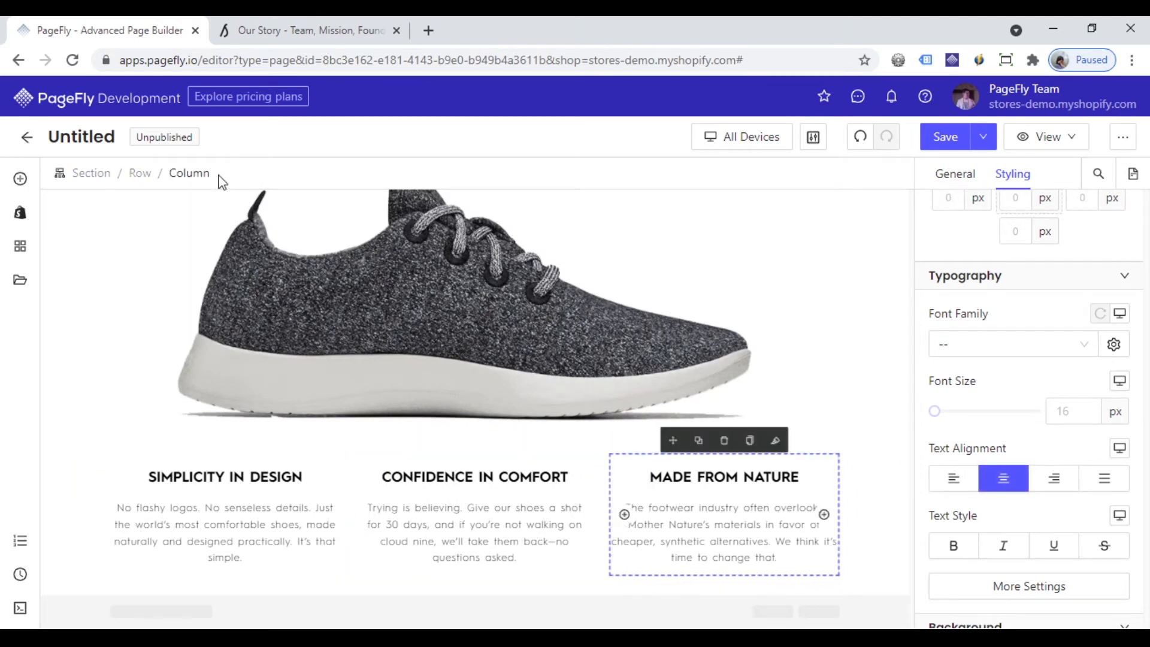
# Select the row with the three text columns and set its column spacing to 52 px.
pyautogui.click(149, 173)
pyautogui.click(954, 176)
pyautogui.moveTo(984, 397); pyautogui.dragTo(1026, 389)
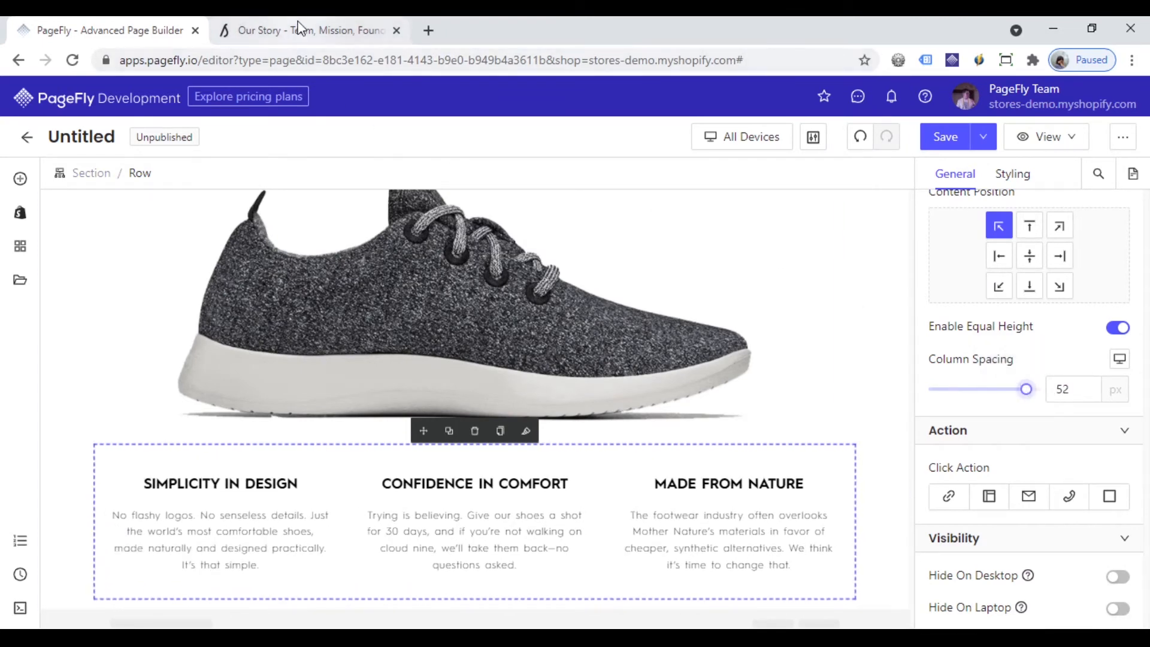
# Get the core principles background colour from the Allbirds page and set the shoe section's background colour to rgb(238, 235, 229).
pyautogui.click(281, 33)
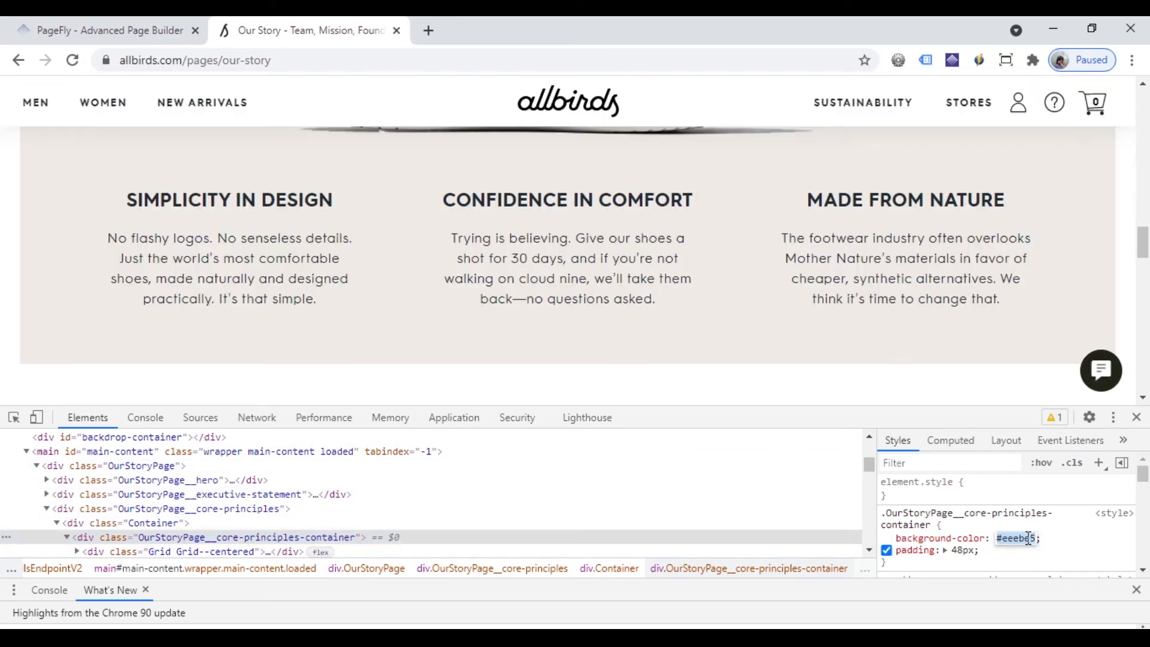
pyautogui.click(163, 40)
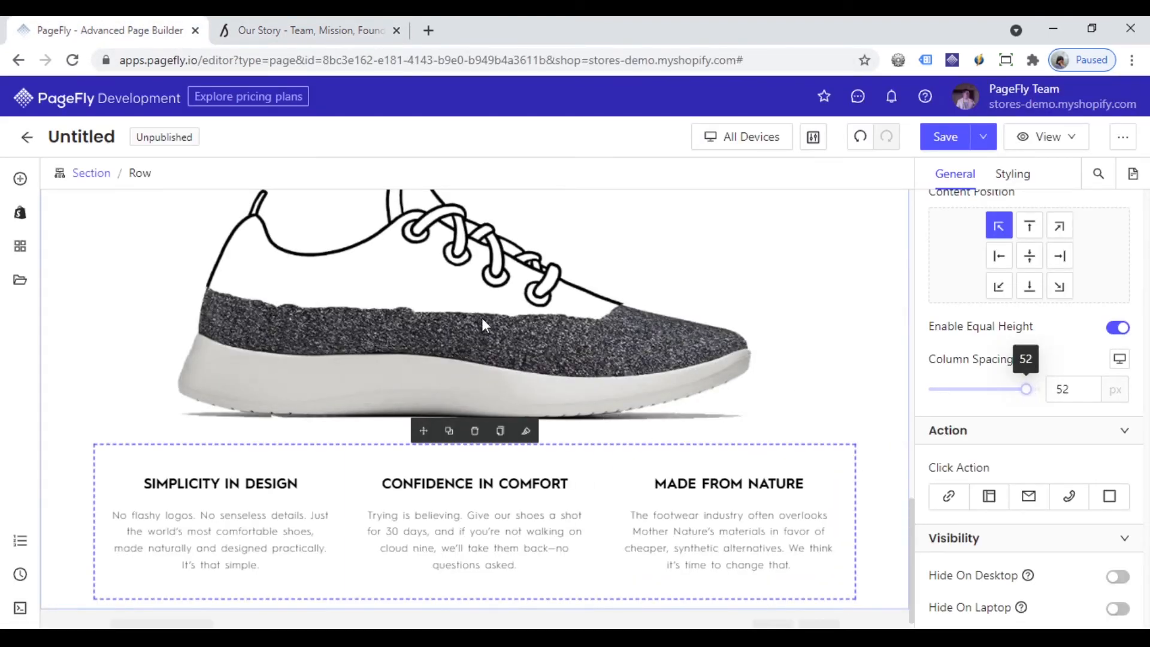
pyautogui.click(81, 174)
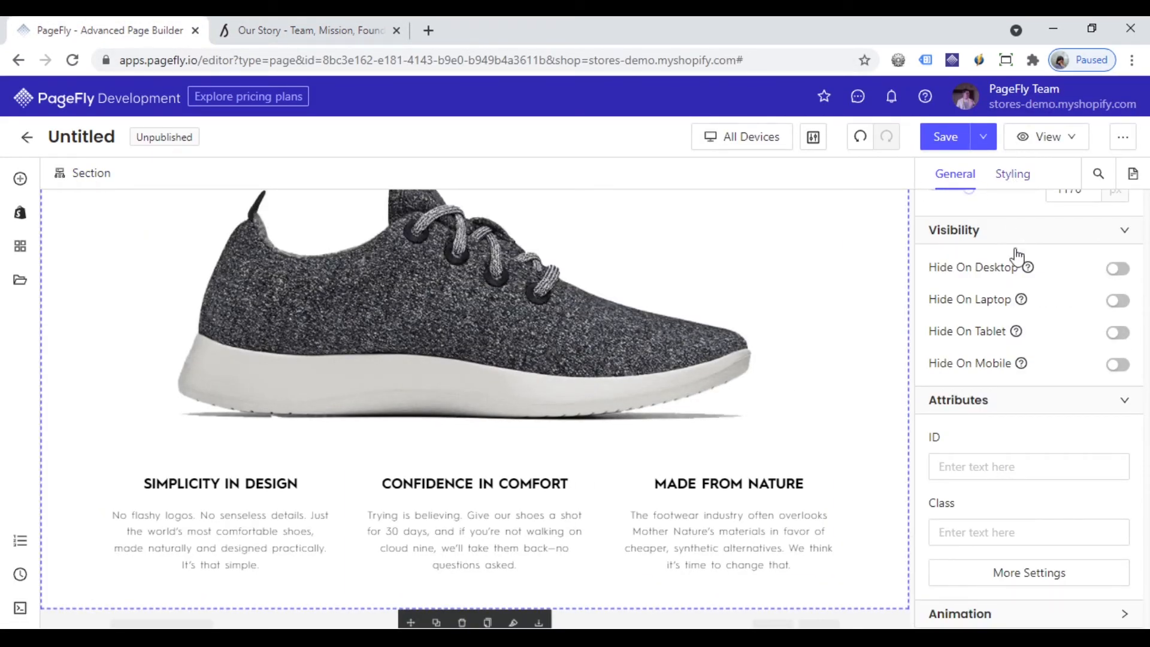
pyautogui.click(1011, 174)
pyautogui.scroll(-3, 1036, 421)
pyautogui.click(1014, 344)
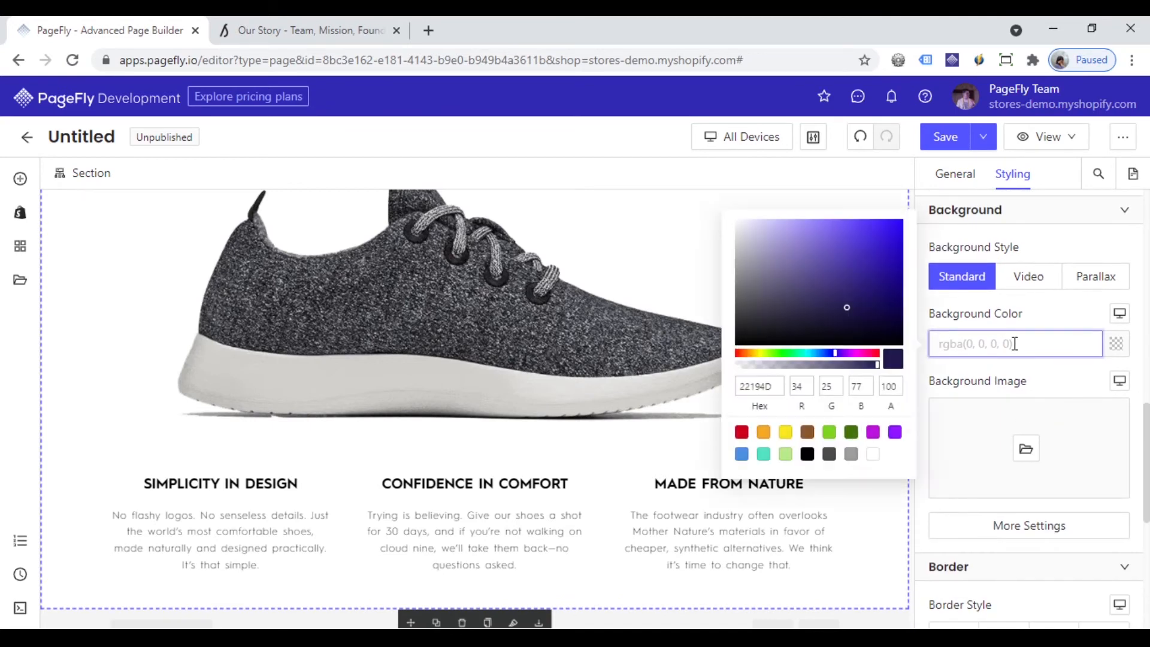
pyautogui.write('rgb(238, 235, 229)')
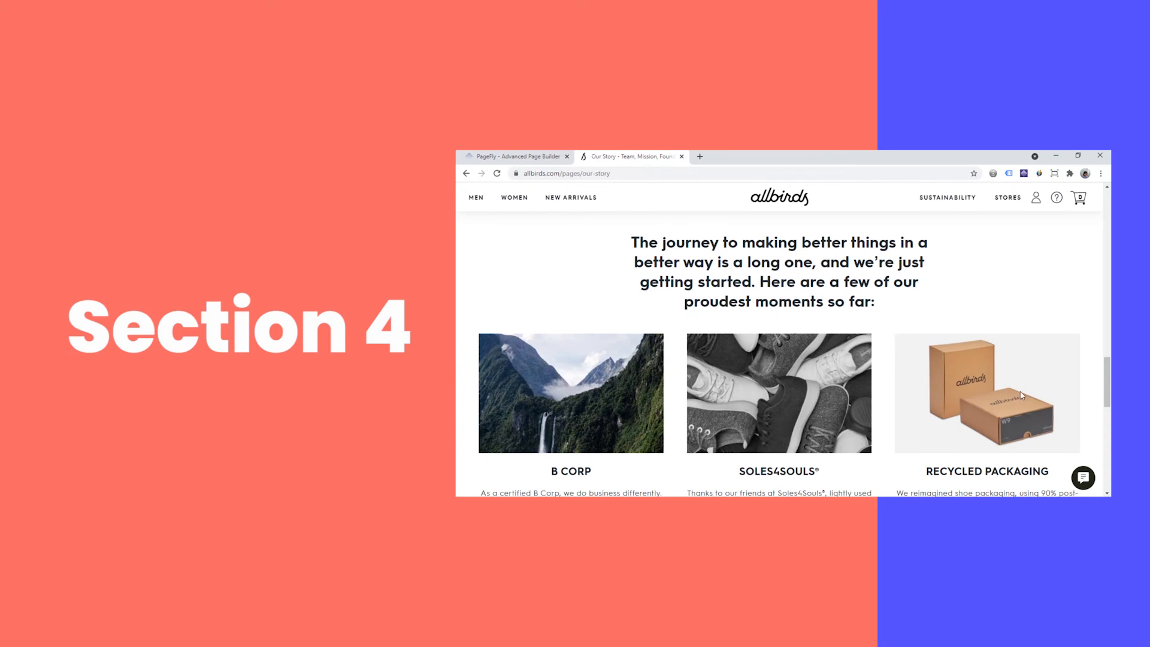
pyautogui.scroll(-3, 970, 396)
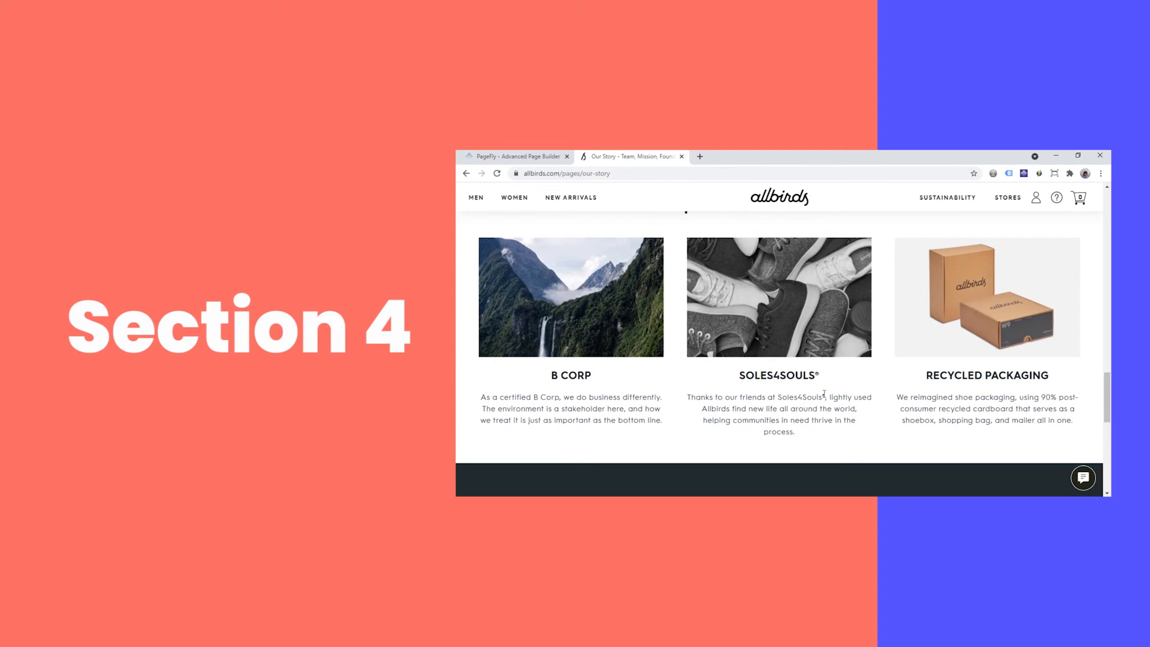
pyautogui.scroll(3, 824, 394)
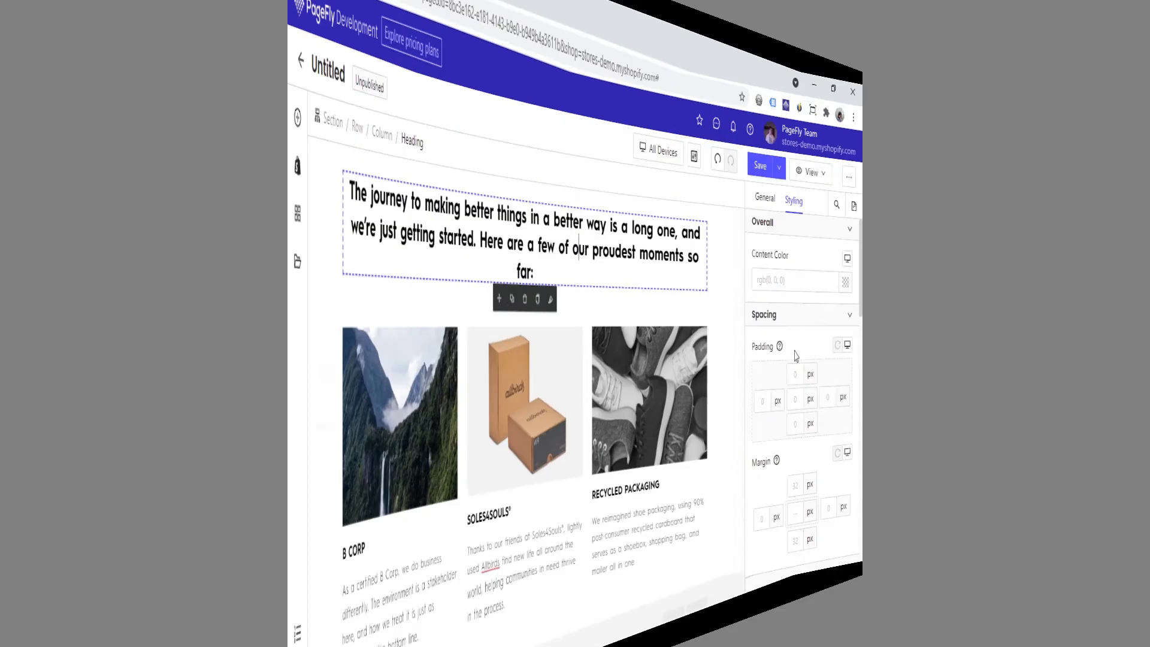
# Set the left and right padding of the "The journey to making better things" heading to 250 px.
pyautogui.click(950, 417)
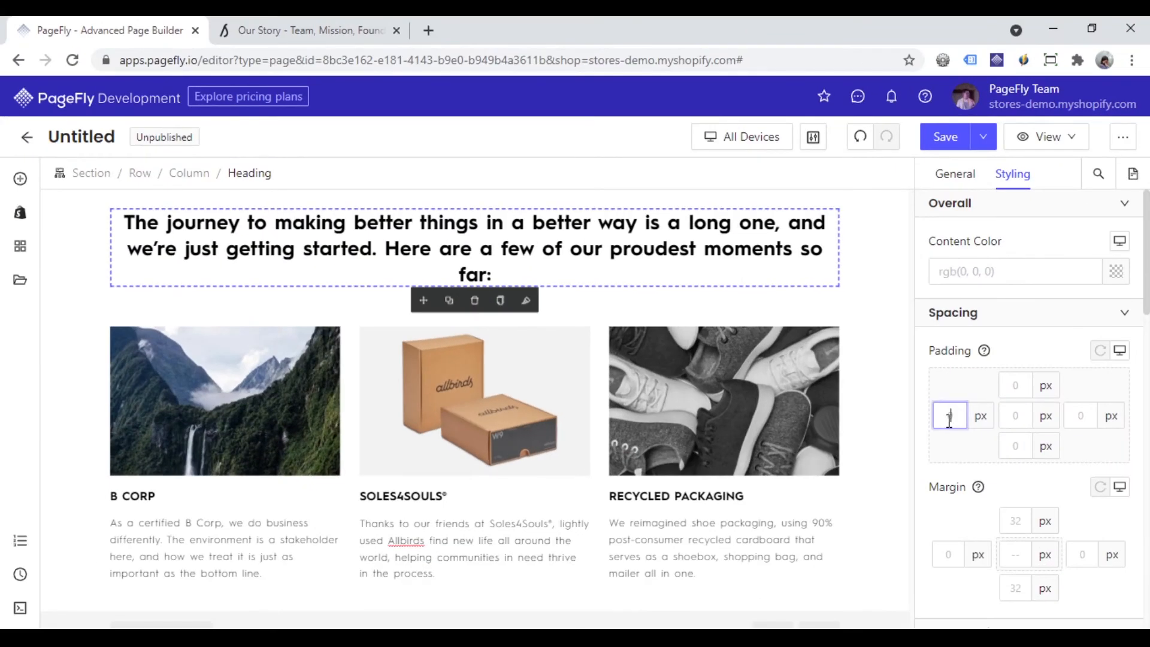
pyautogui.write('250')
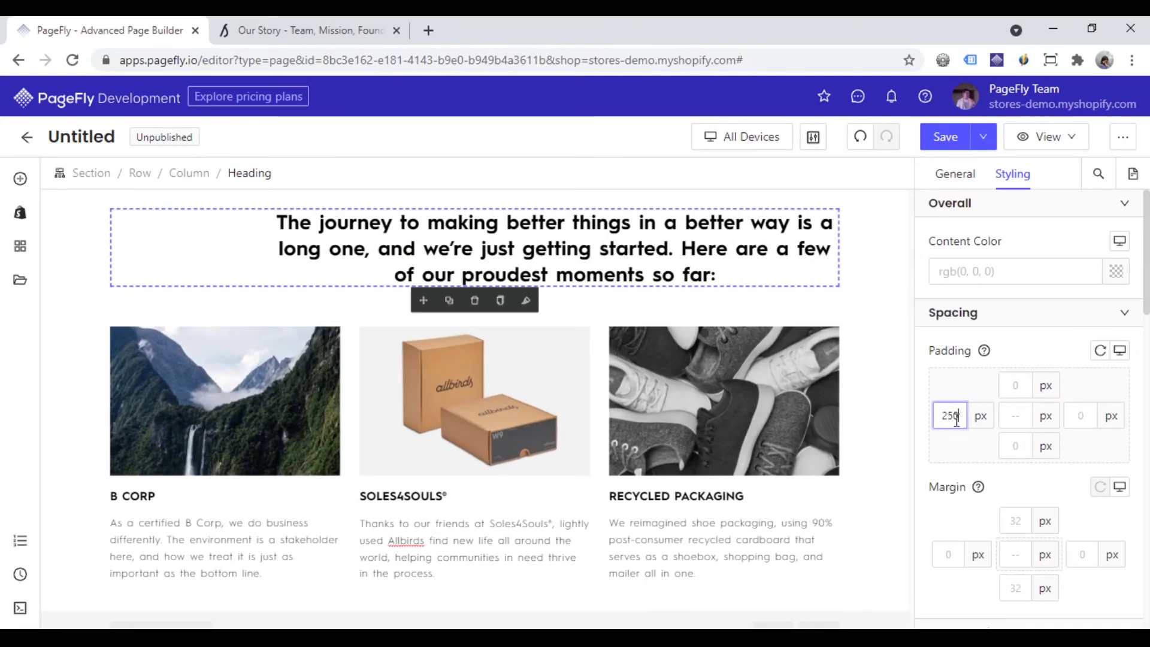
pyautogui.write('250')
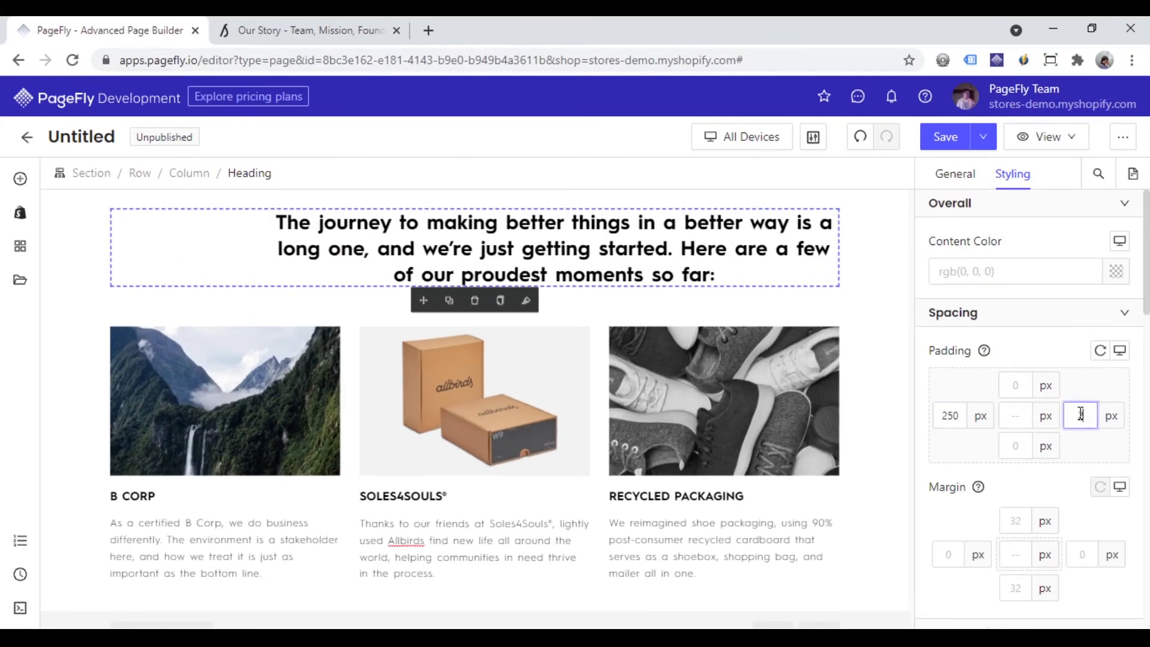
# Set the bottom margin of the B CORP and SOLES4SOULS headings to 30 px each.
pyautogui.scroll(-1, 854, 411)
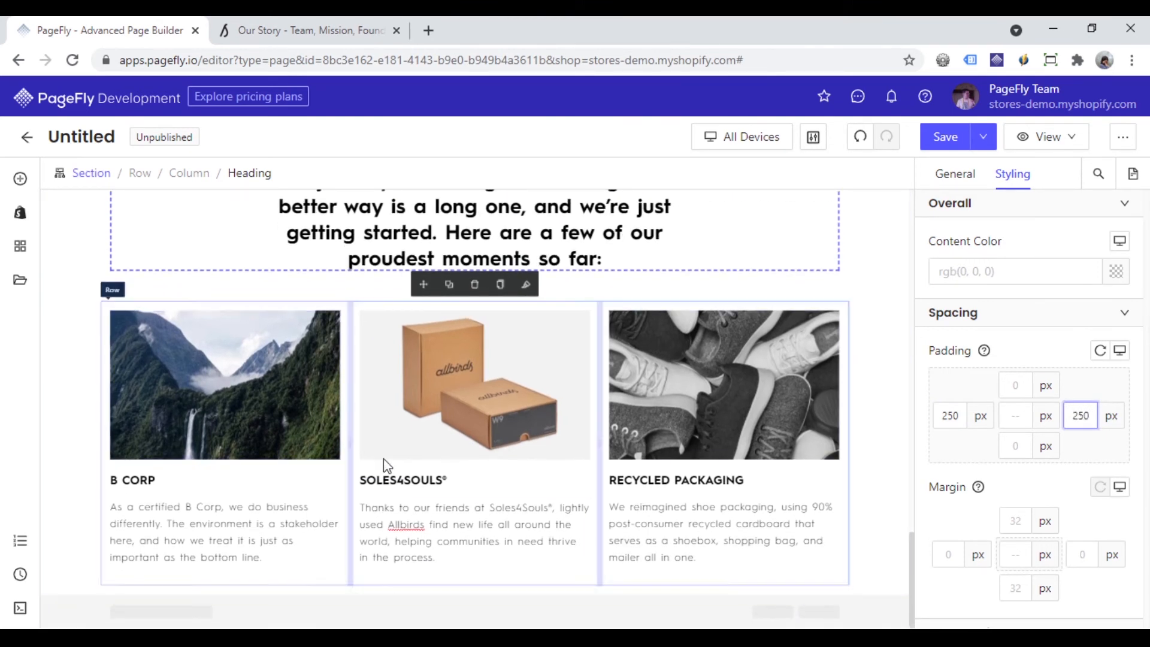
pyautogui.click(218, 383)
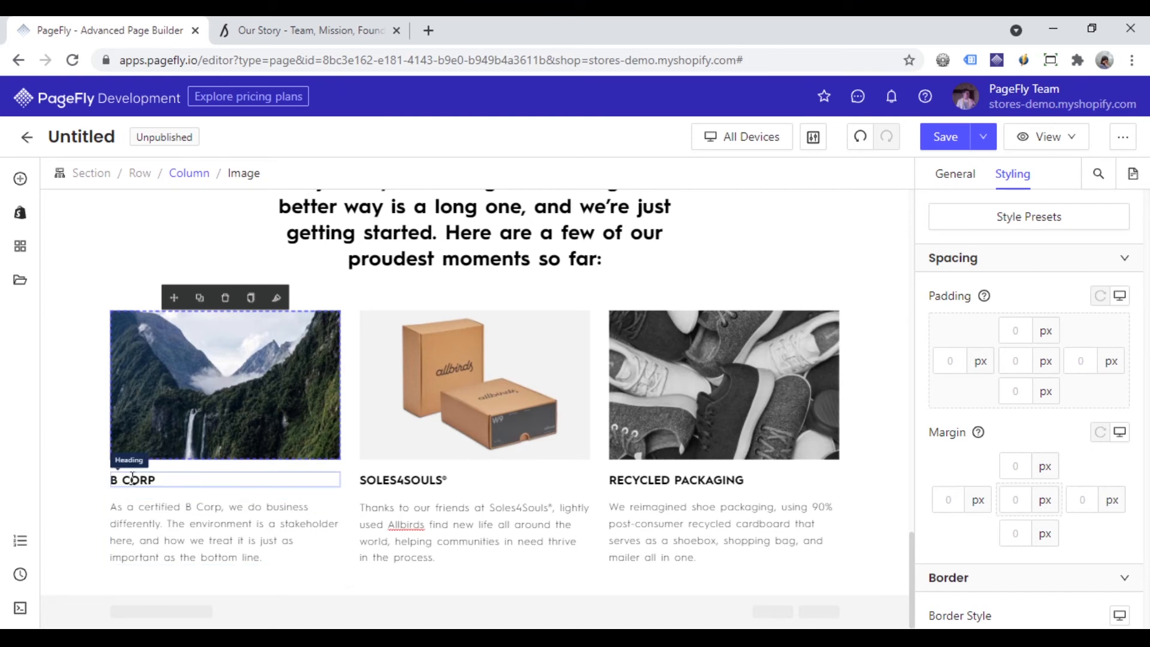
pyautogui.click(136, 479)
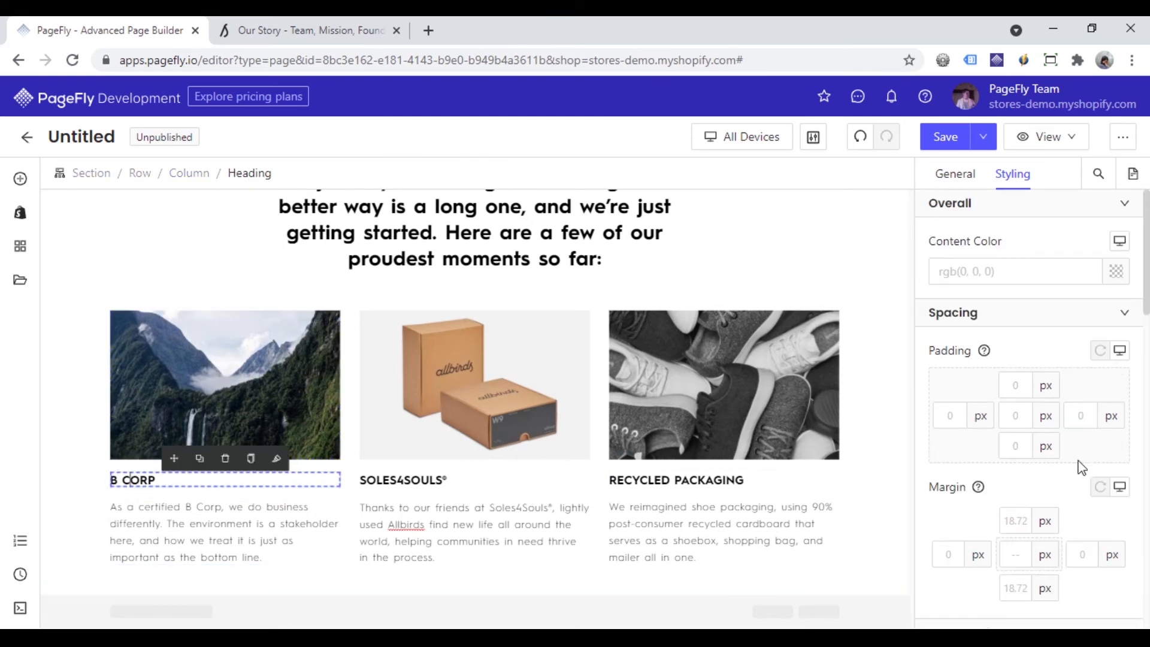
pyautogui.scroll(-3, 1078, 473)
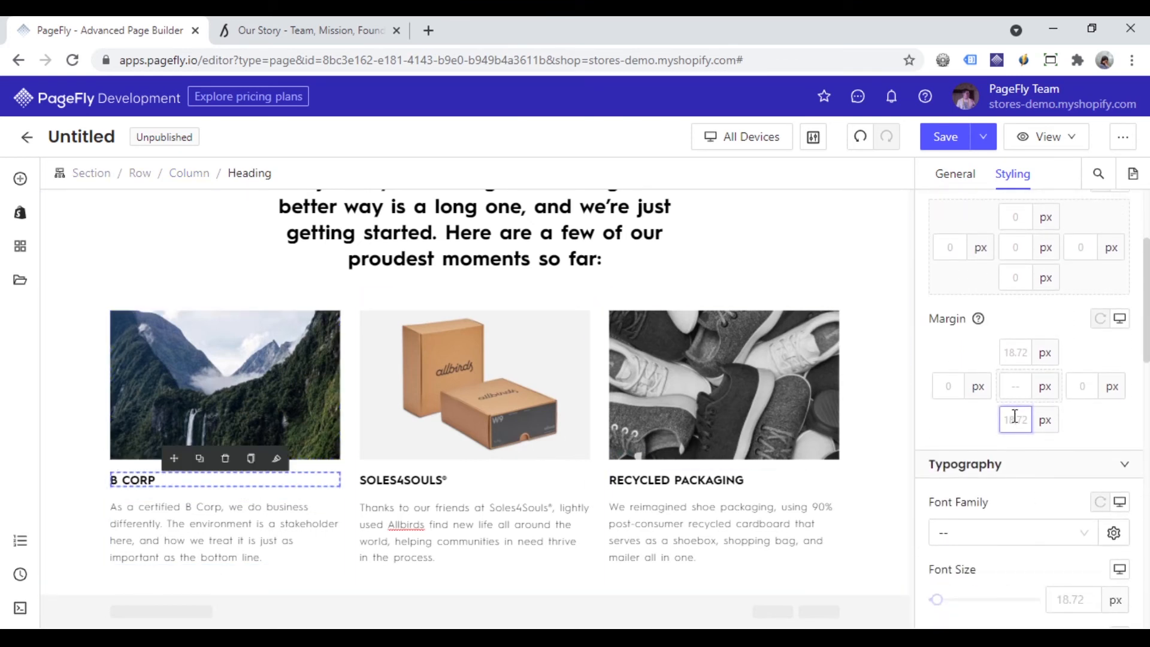
pyautogui.write('30')
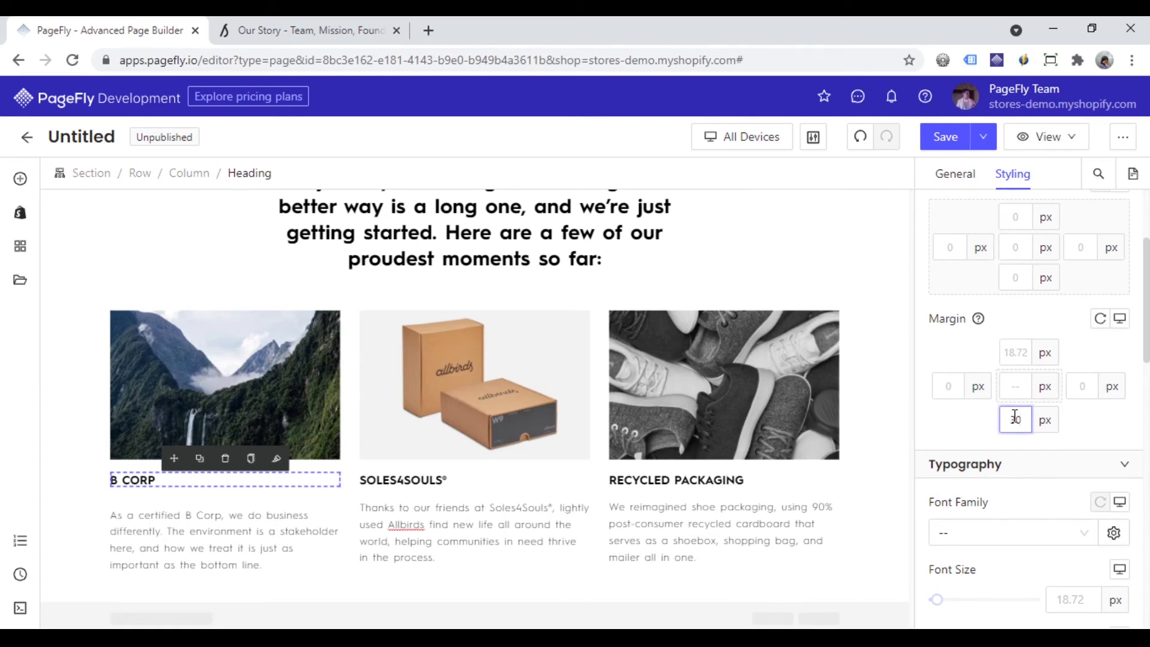
pyautogui.click(455, 479)
pyautogui.write('30')
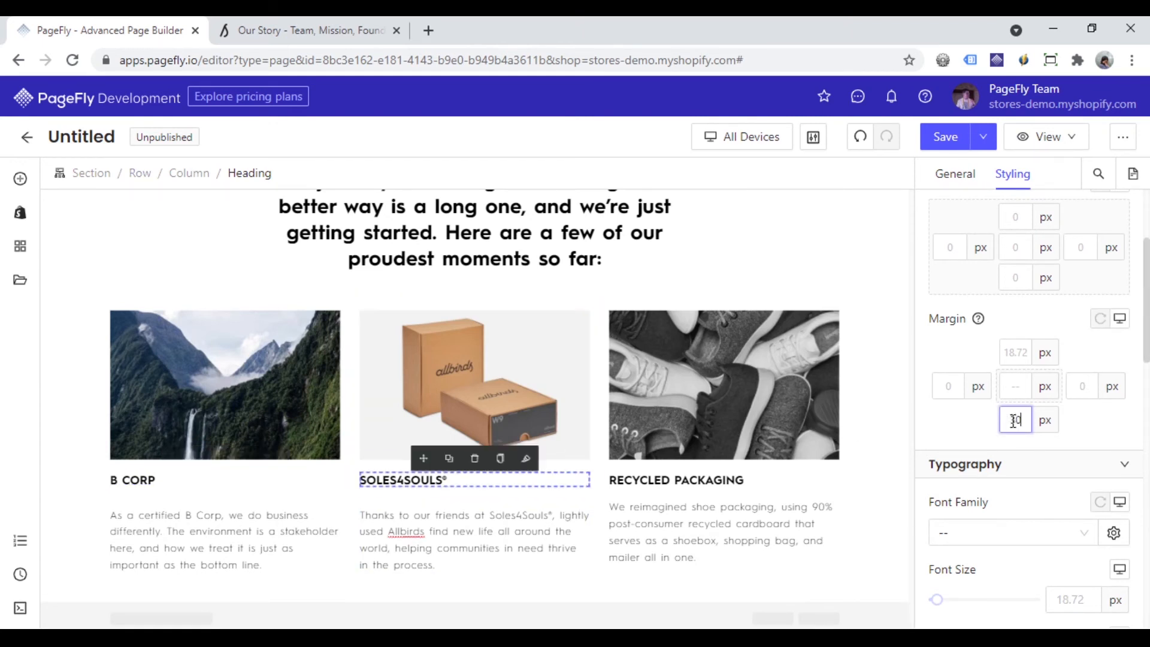
# Set the bottom margin of the RECYCLED PACKAGING heading to 30 px and select the section containing the three columns.
pyautogui.click(737, 480)
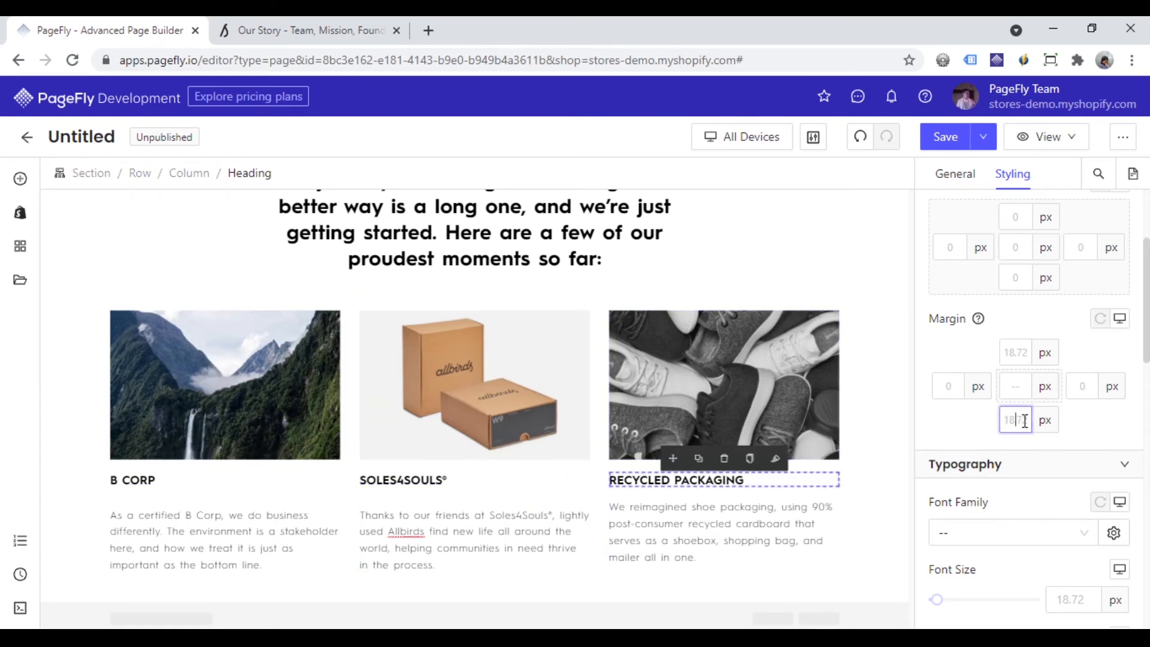
pyautogui.write('30')
pyautogui.click(896, 455)
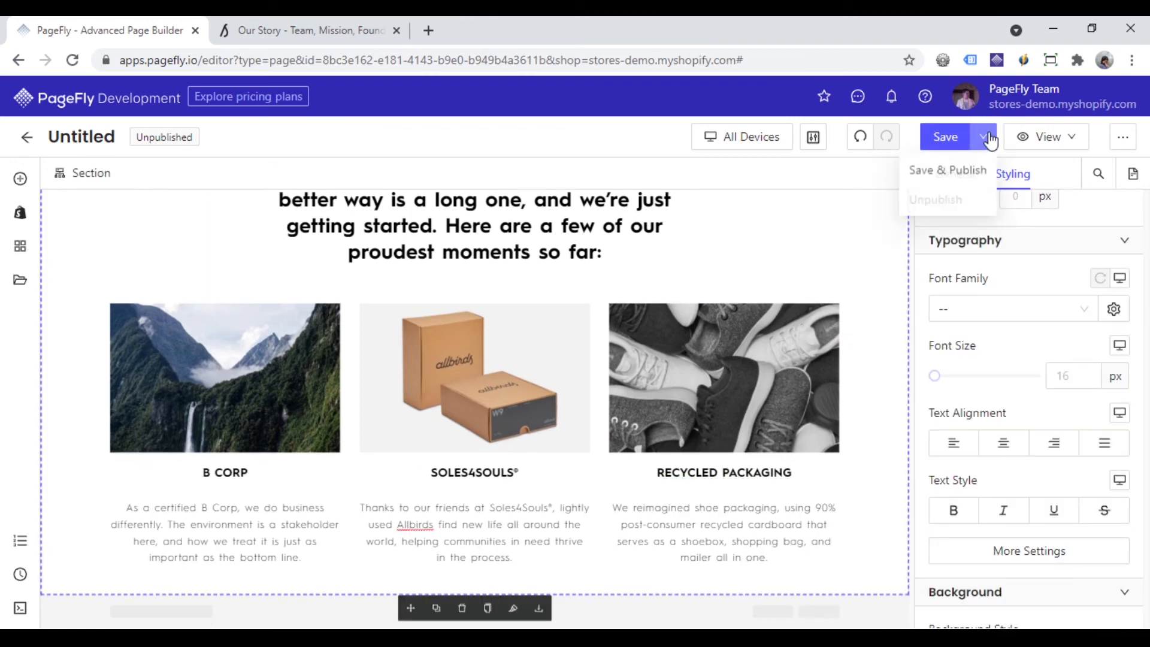
# Save and publish the page with the title "Our story" and the URL ending our-story.
pyautogui.click(947, 174)
pyautogui.click(513, 309)
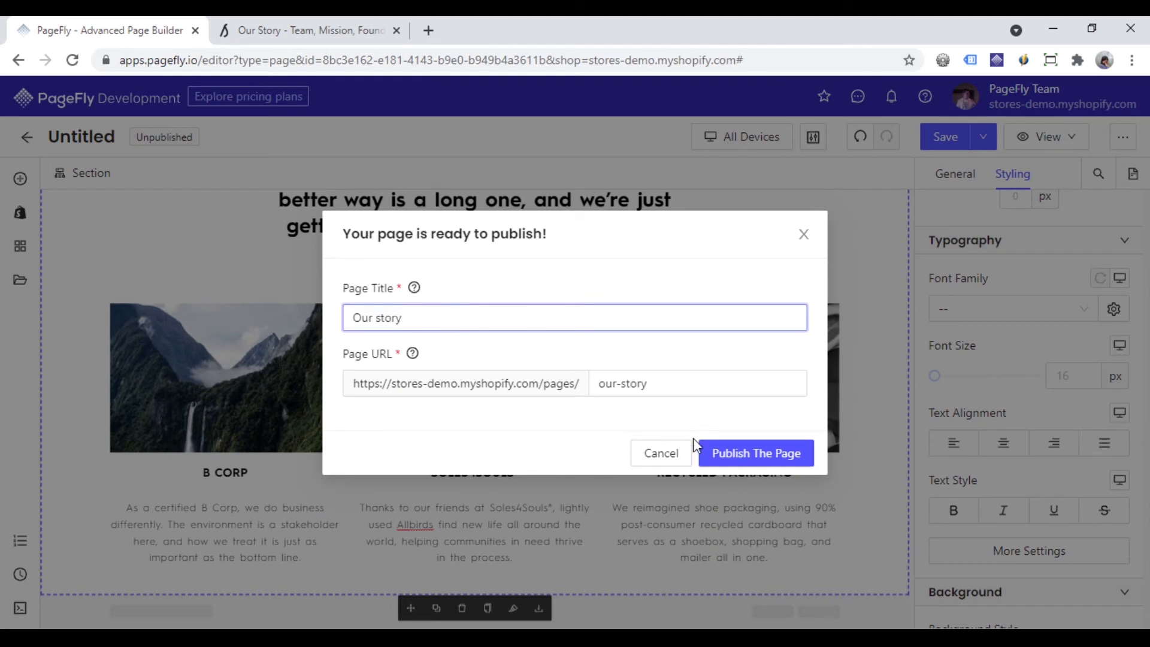
pyautogui.click(748, 454)
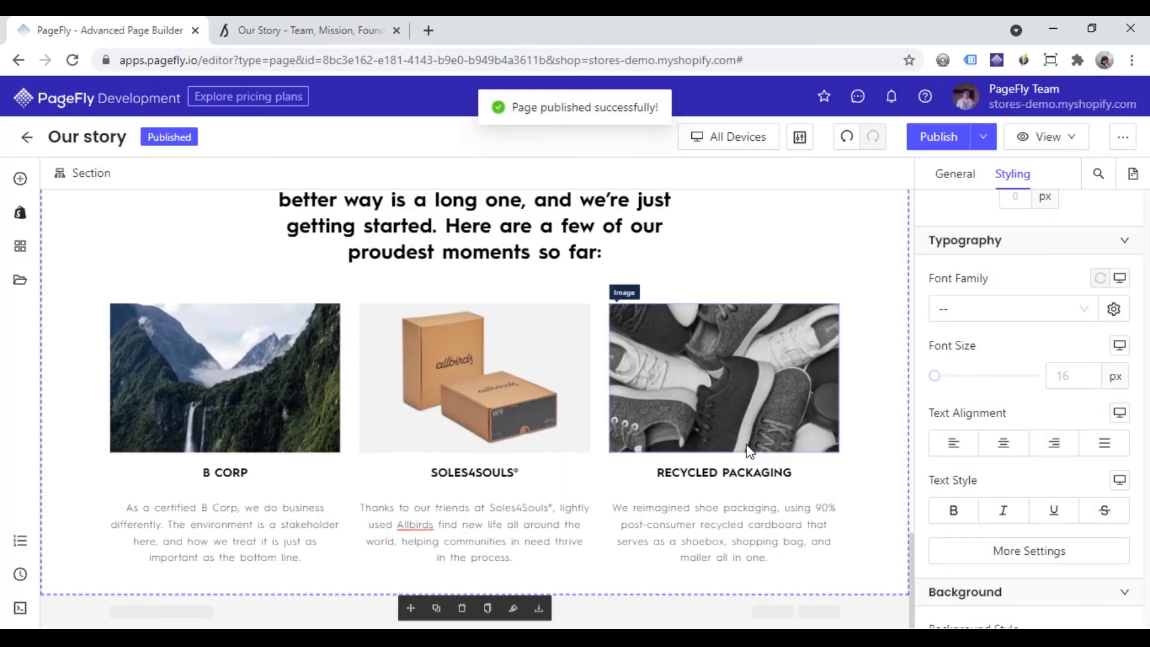
# Open the live page and check it from the hero section through to the proudest moments columns.
pyautogui.click(1047, 136)
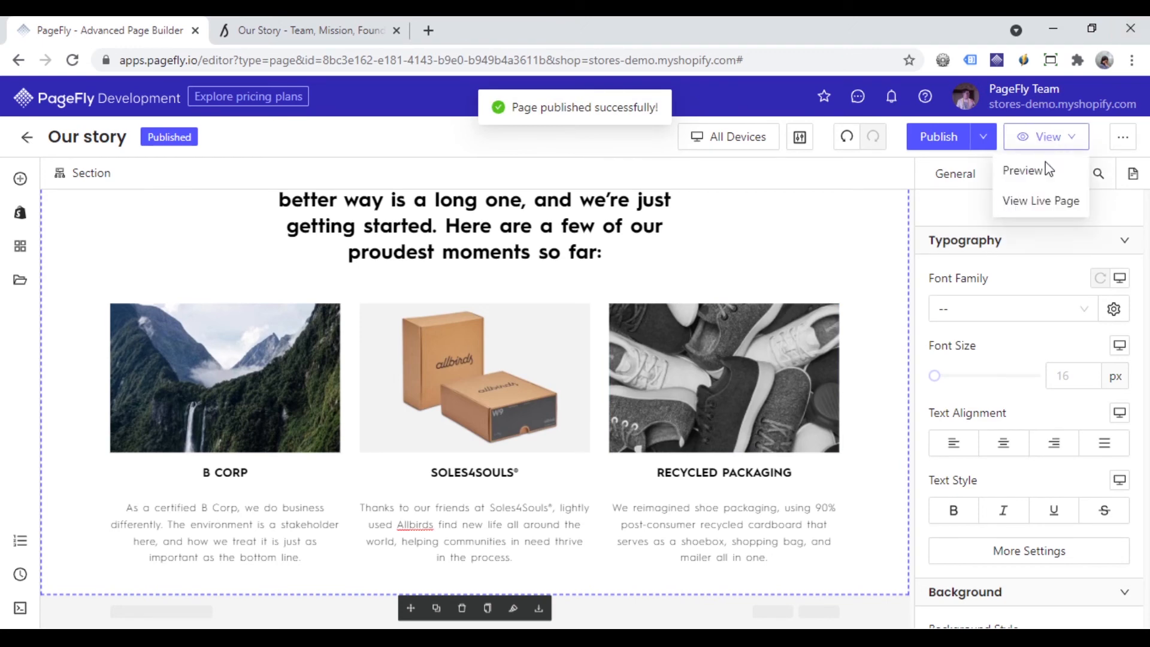
pyautogui.click(1042, 196)
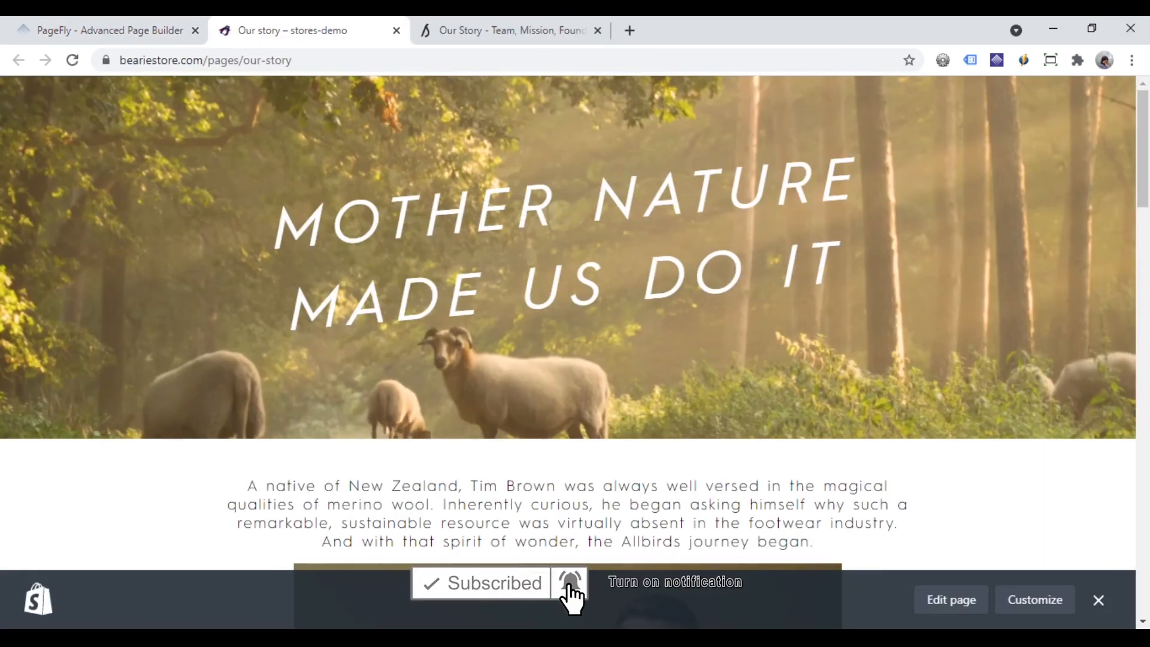
pyautogui.click(1098, 600)
pyautogui.scroll(-15, 954, 372)
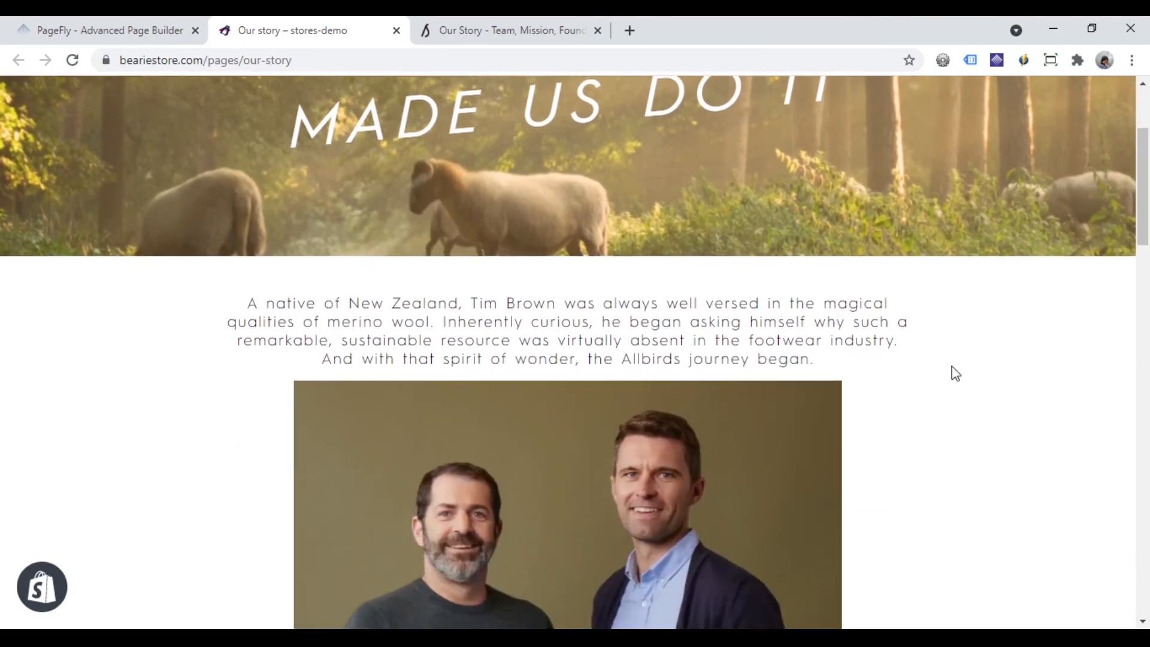
pyautogui.scroll(-16, 954, 372)
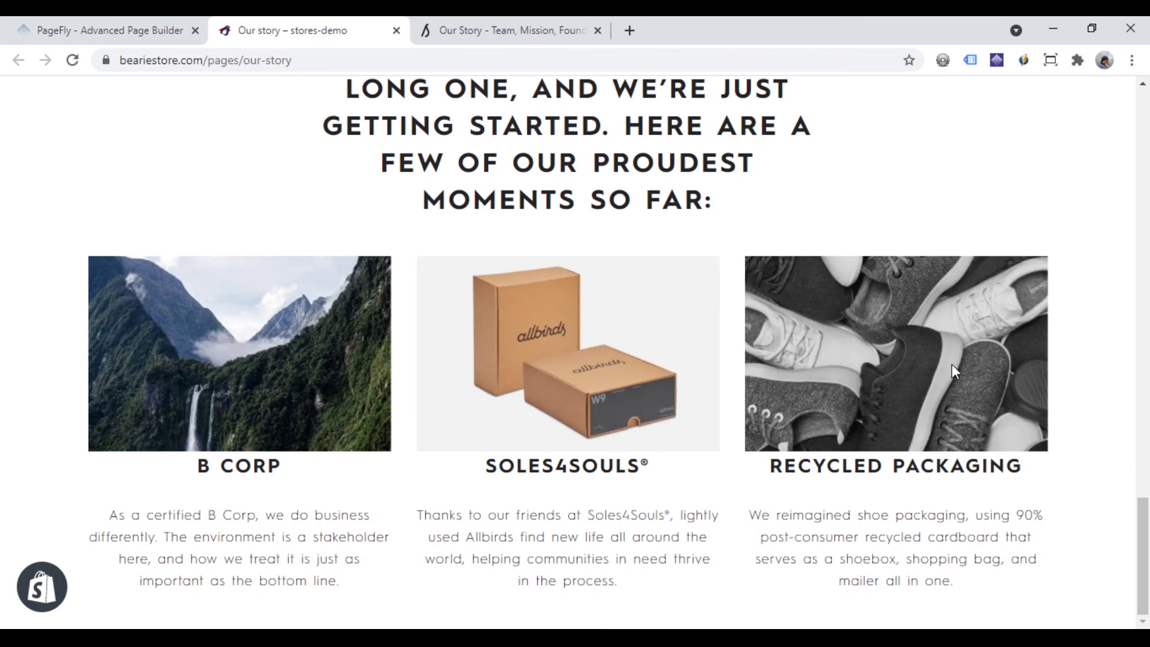
# Return to the PageFly editor and review the page layout in the Laptop device view.
pyautogui.click(163, 41)
pyautogui.click(746, 135)
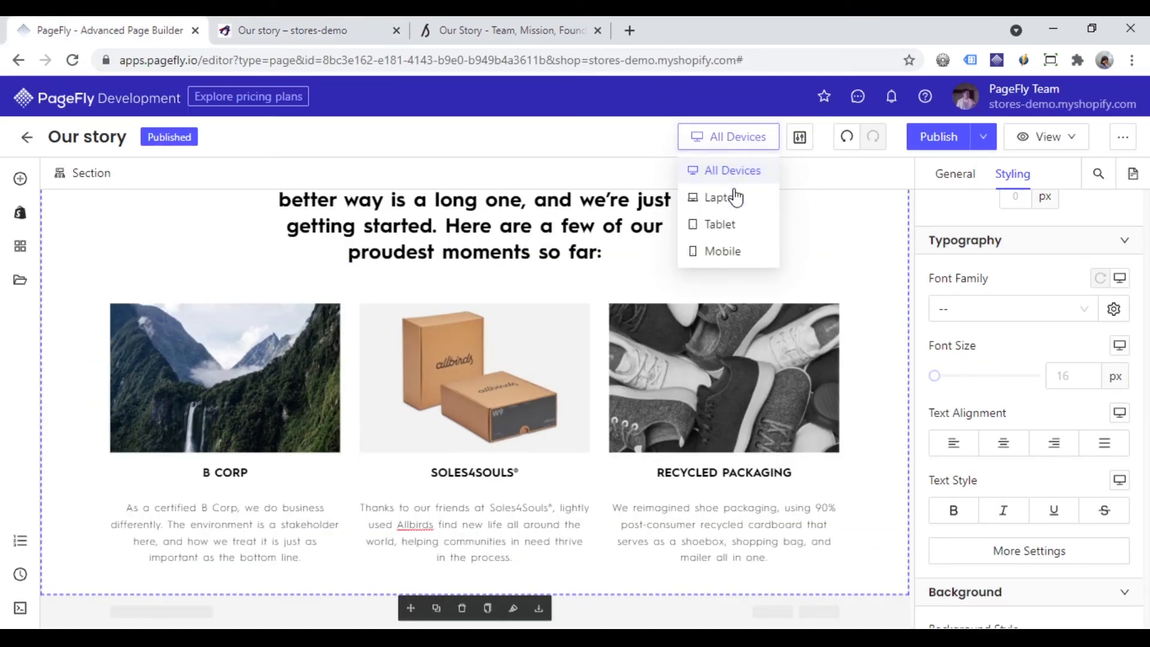
pyautogui.click(734, 198)
pyautogui.scroll(12, 723, 311)
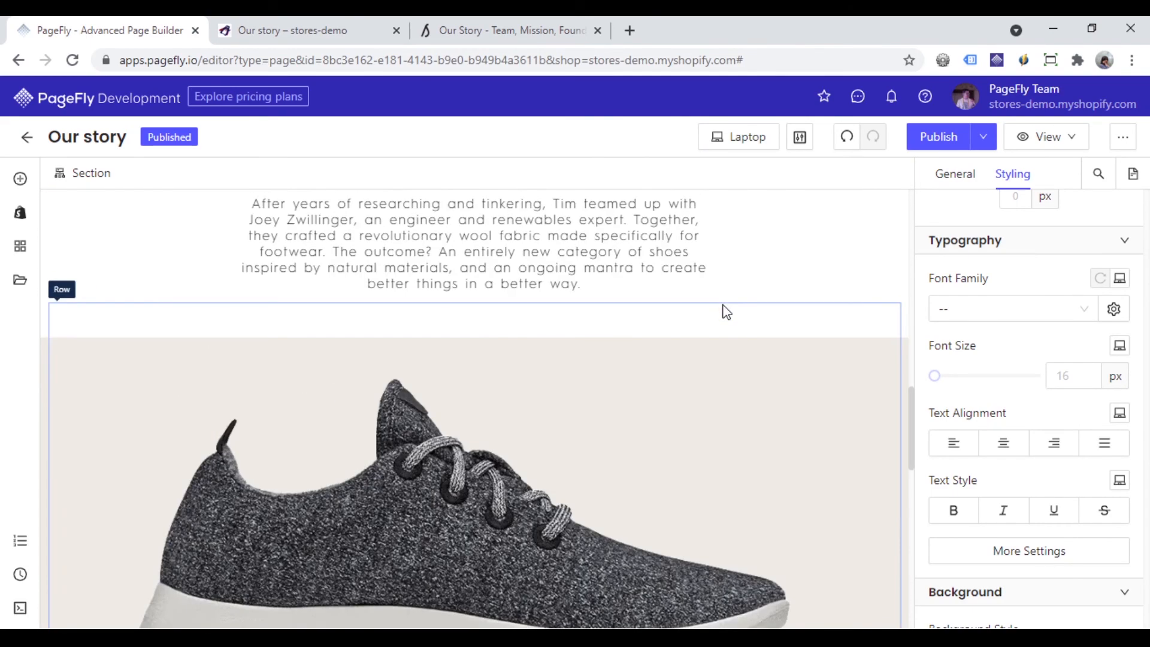
pyautogui.scroll(10, 724, 300)
# Switch to the Mobile device view and set the top and bottom margins of the "Mother nature made us do it" heading to 0 px.
pyautogui.click(762, 143)
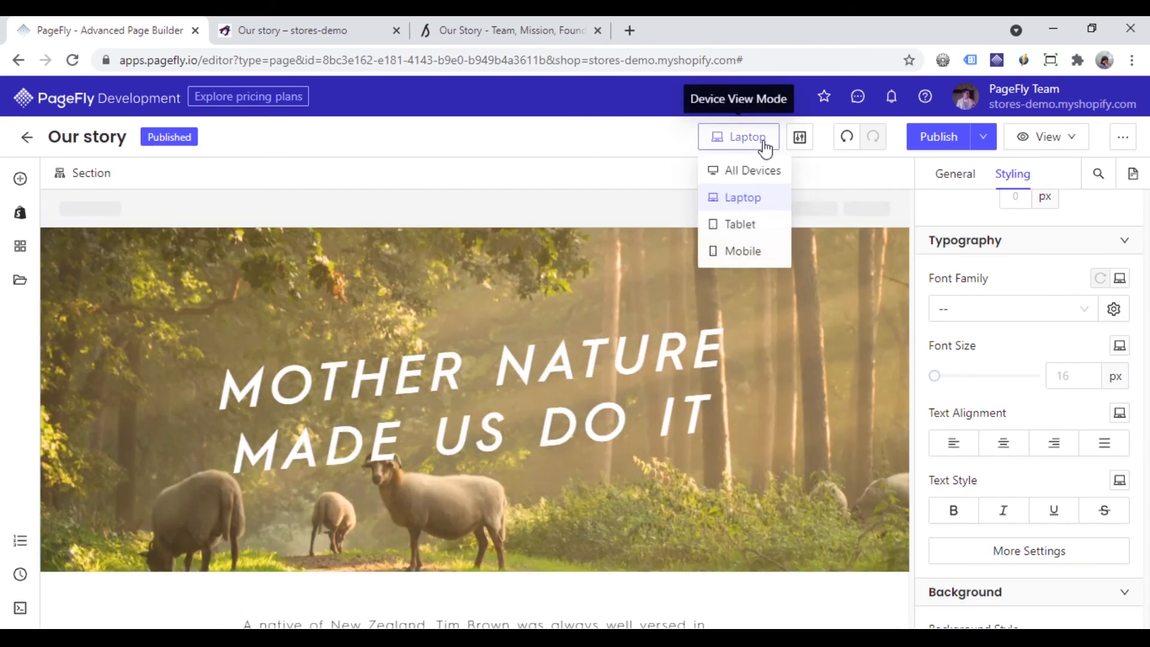
pyautogui.click(742, 251)
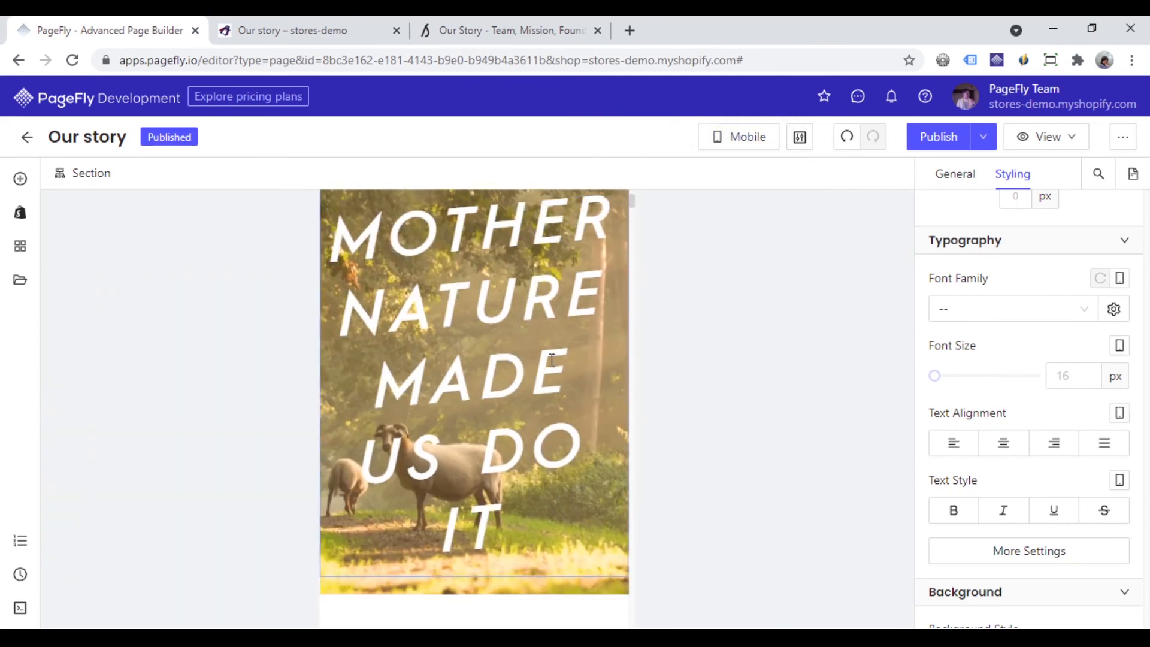
pyautogui.click(624, 346)
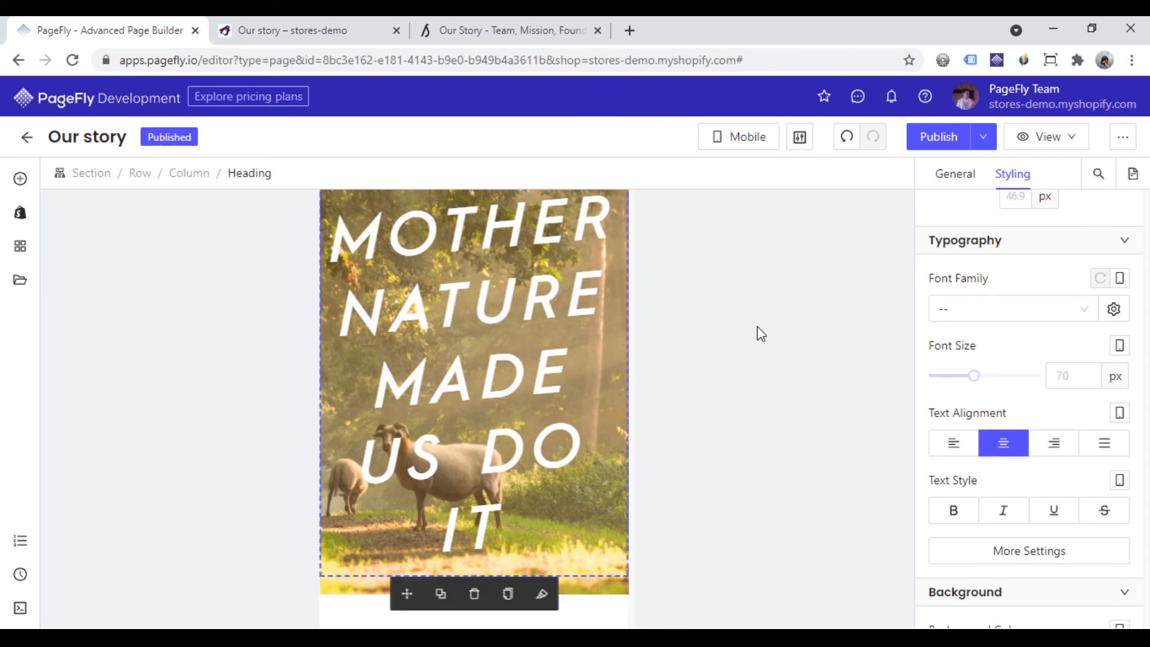
pyautogui.scroll(5, 1031, 317)
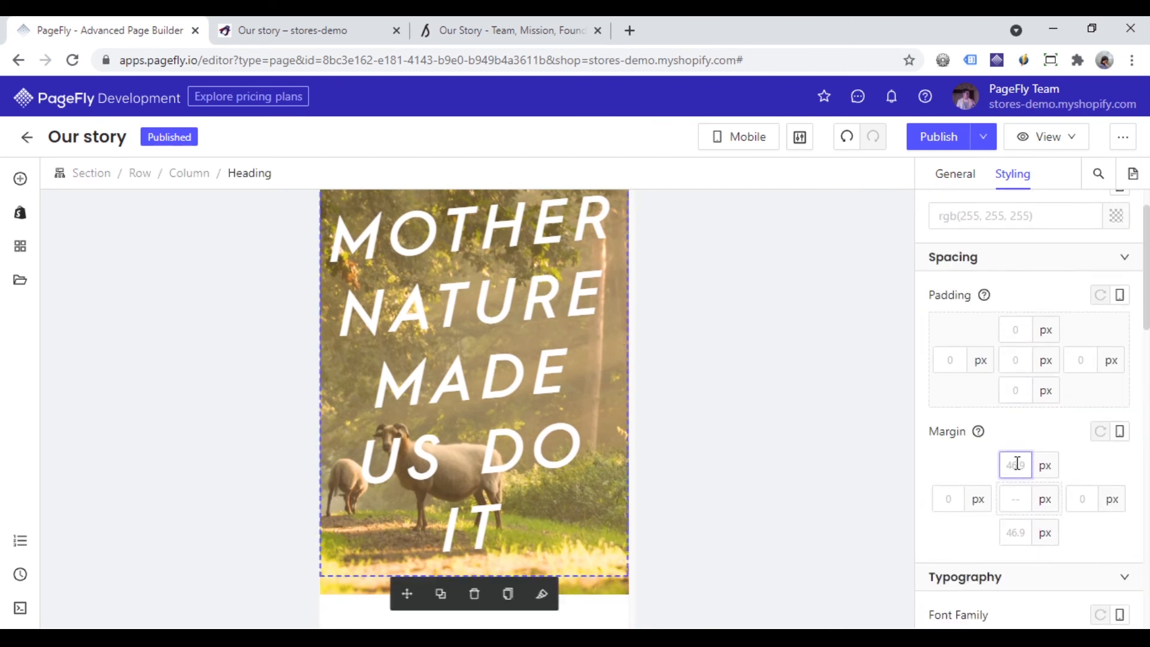
pyautogui.write('0')
pyautogui.click(1016, 530)
pyautogui.write('0')
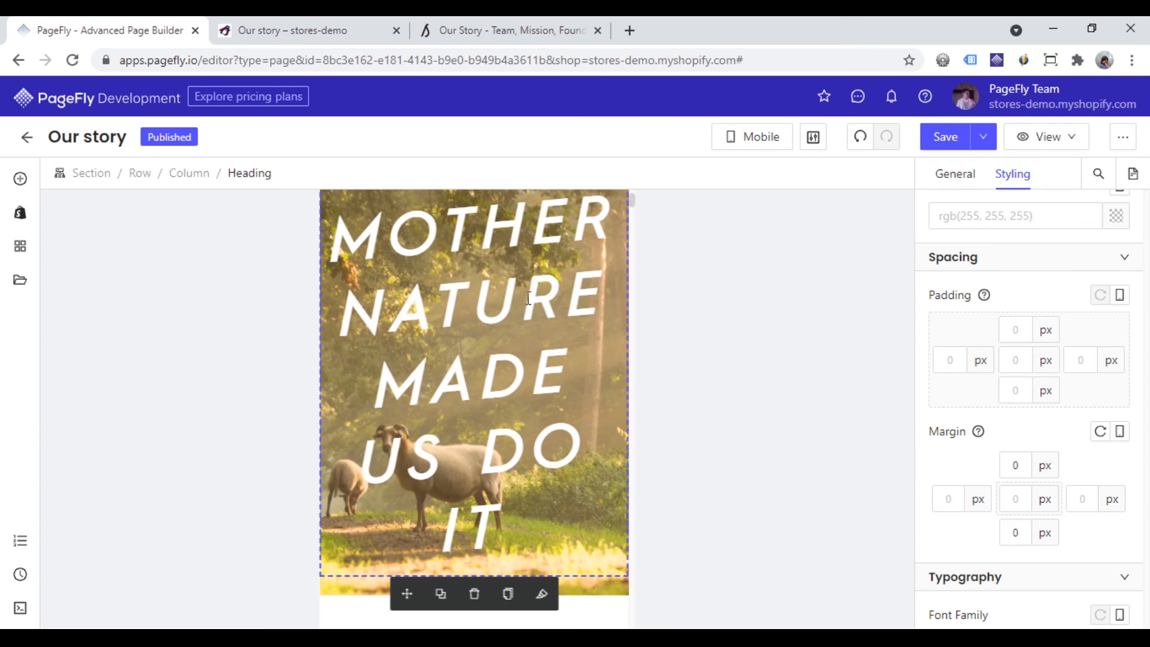
# Set the mobile font size of the hero heading to 20 px.
pyautogui.scroll(-5, 1049, 427)
pyautogui.click(1060, 377)
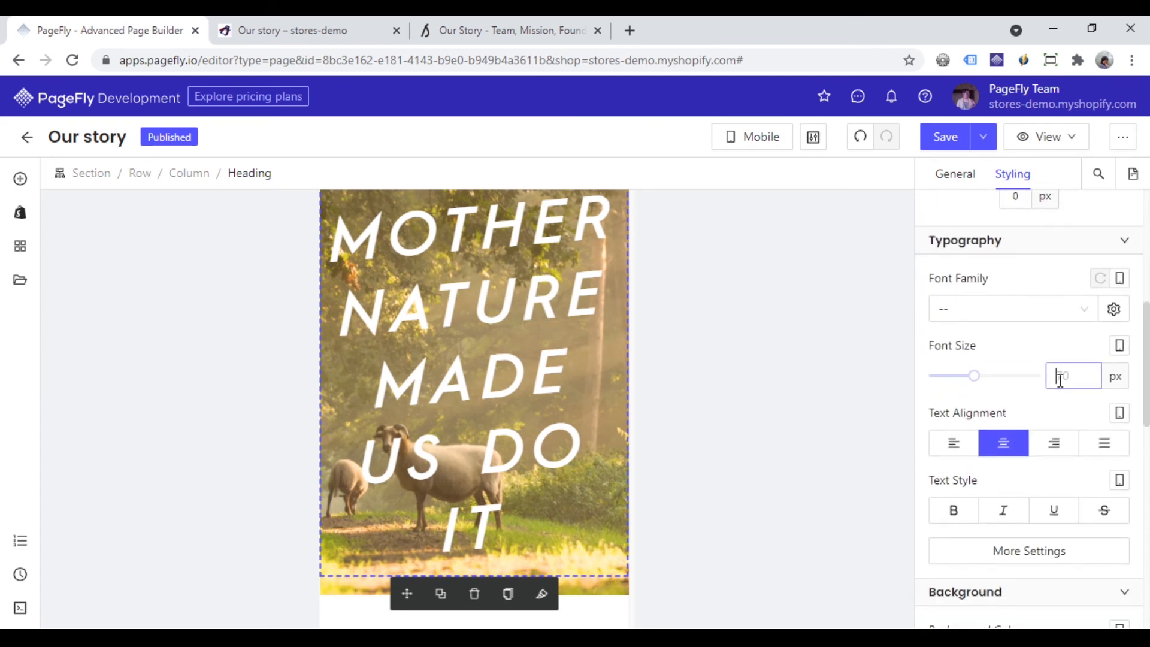
pyautogui.write('30')
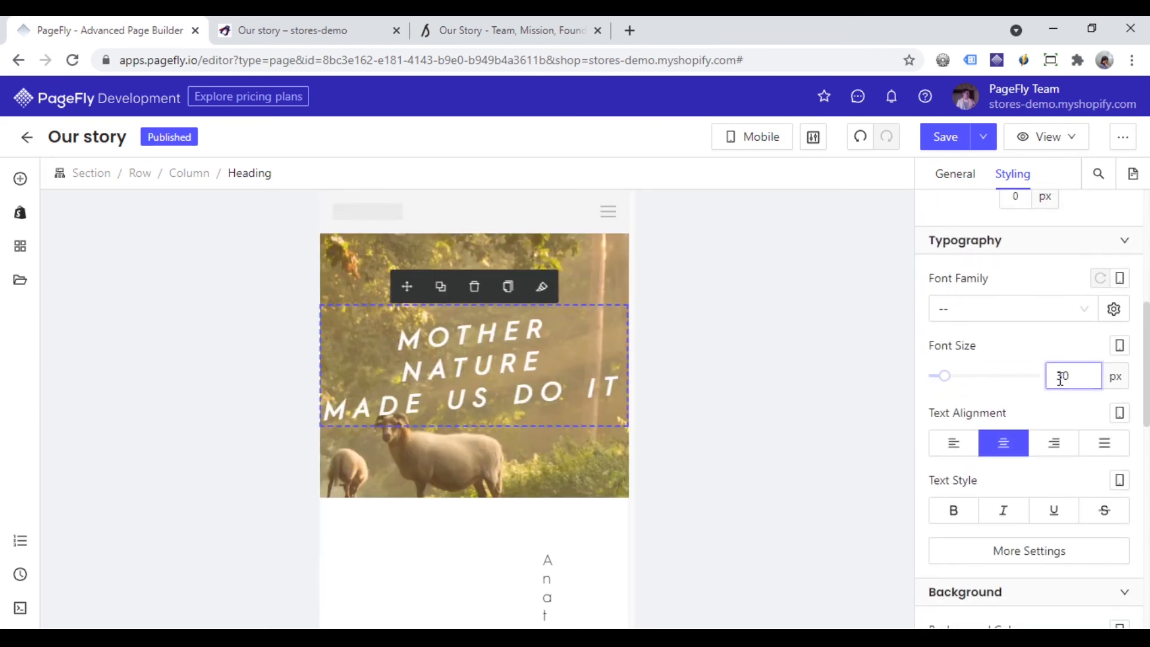
pyautogui.write('20')
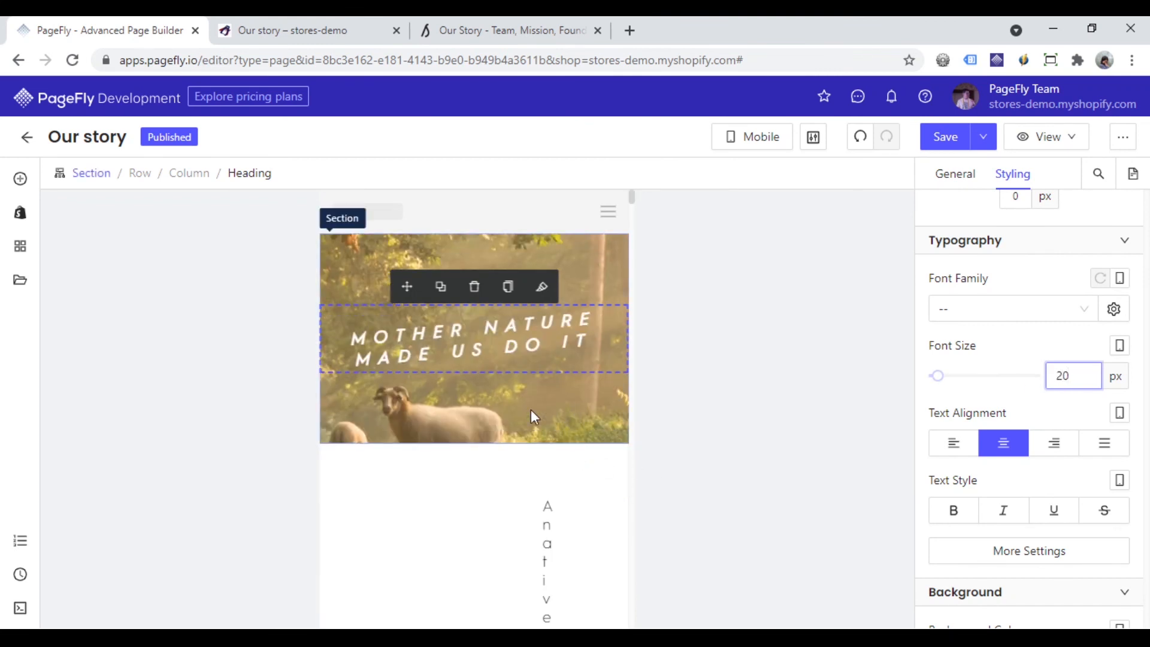
# Set the left and right padding of the founders section to 0 px for mobile.
pyautogui.scroll(-4, 583, 420)
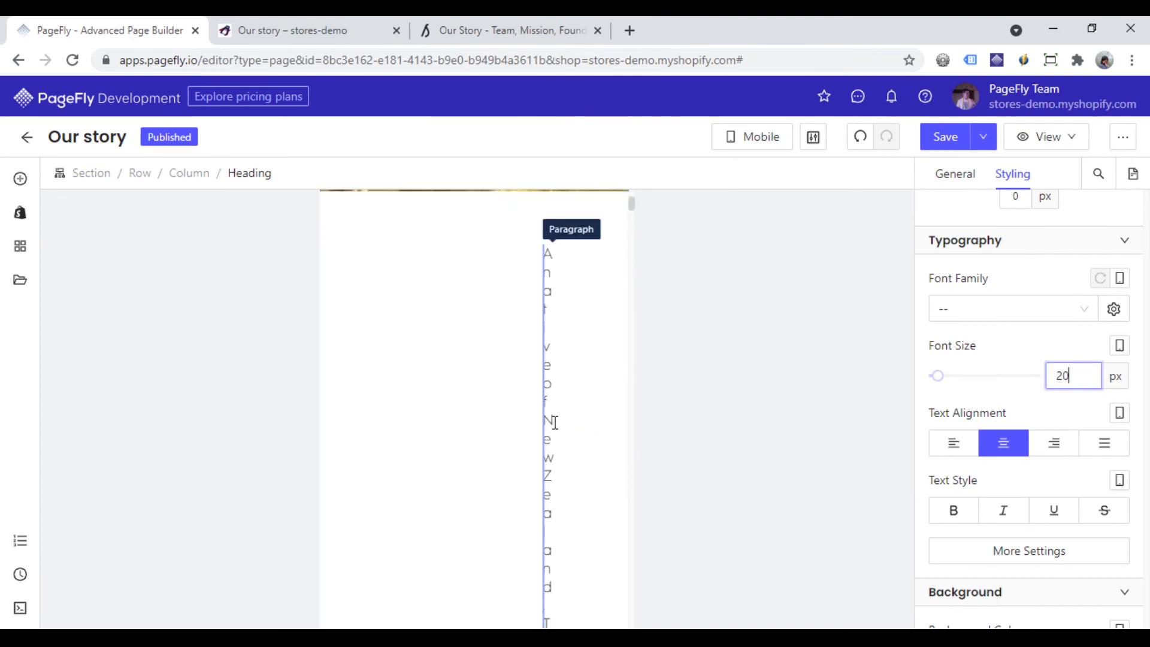
pyautogui.click(554, 421)
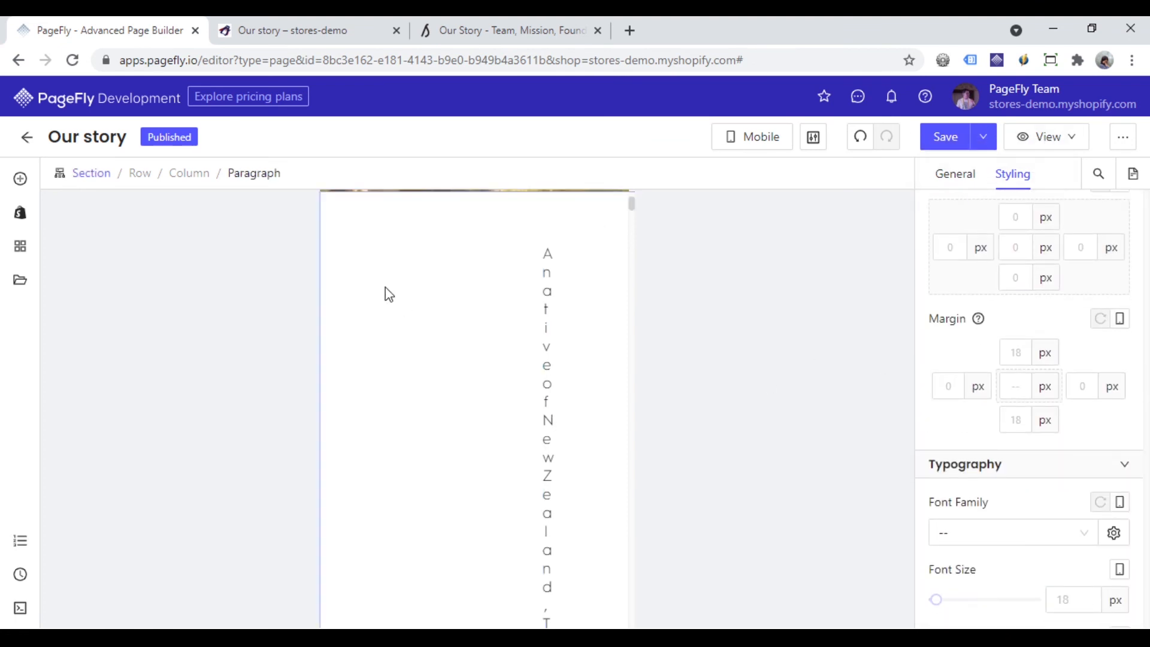
pyautogui.click(183, 175)
pyautogui.click(90, 174)
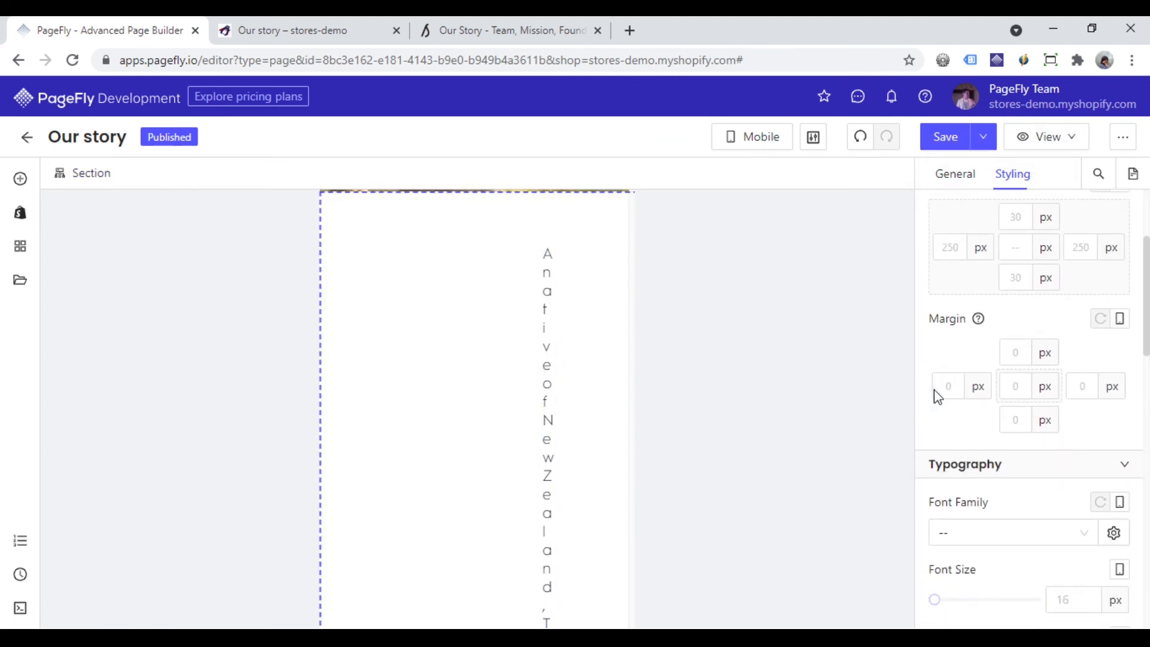
pyautogui.write('0')
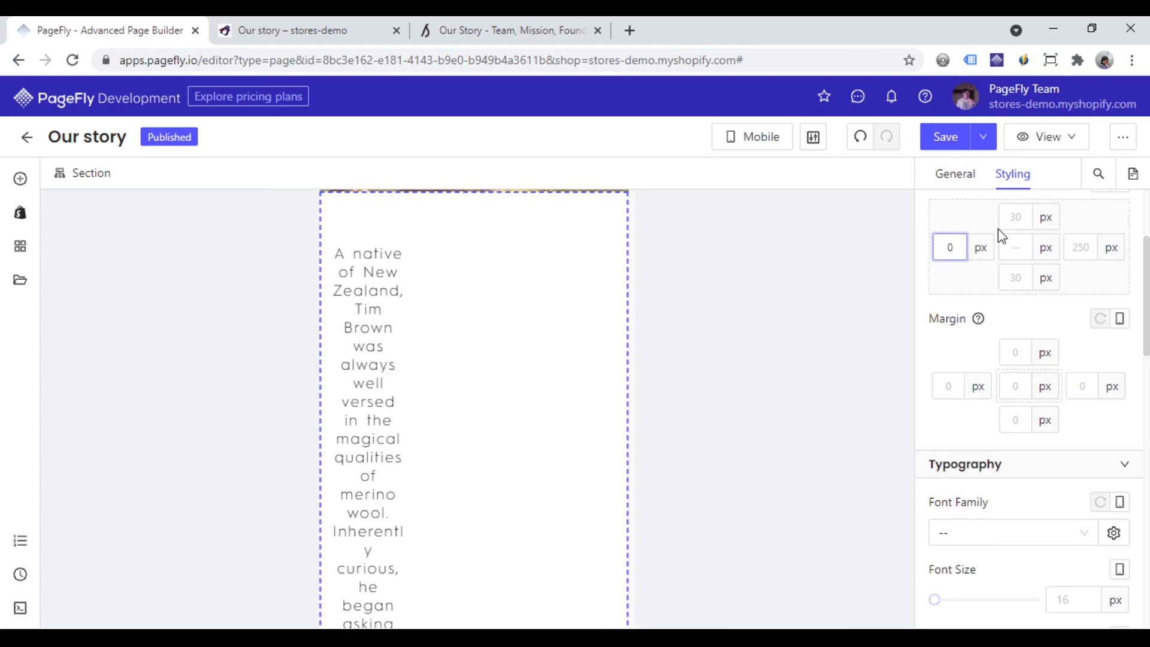
pyautogui.doubleClick(1076, 255)
pyautogui.write('0')
pyautogui.scroll(-5, 479, 384)
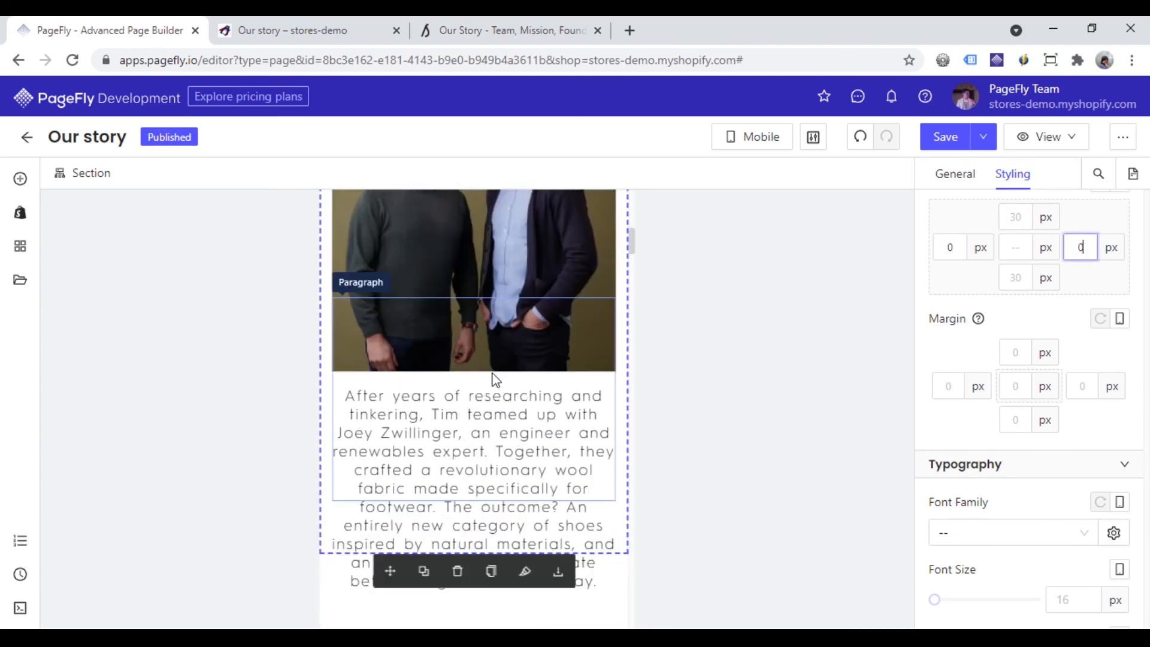